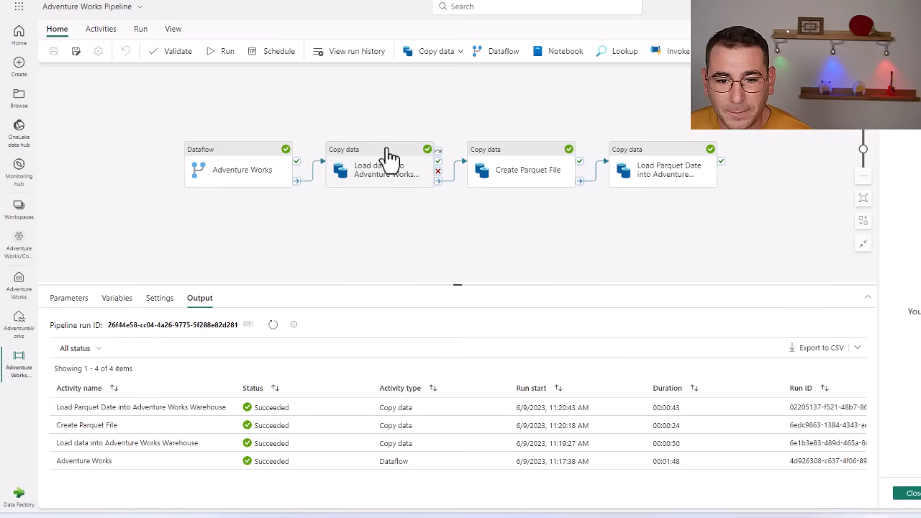
Review the source and destination settings of the copy activity that loads data into the Adventure Works Warehouse
left_click(372, 163)
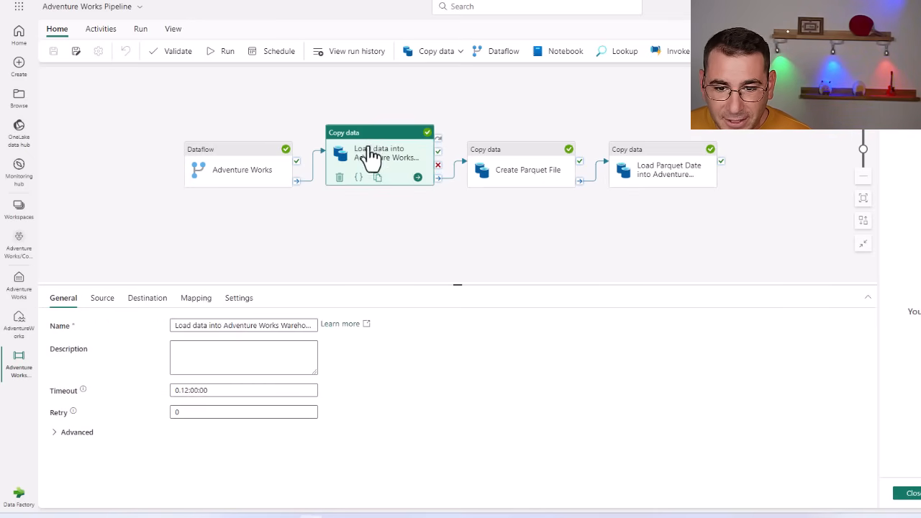
left_click(101, 300)
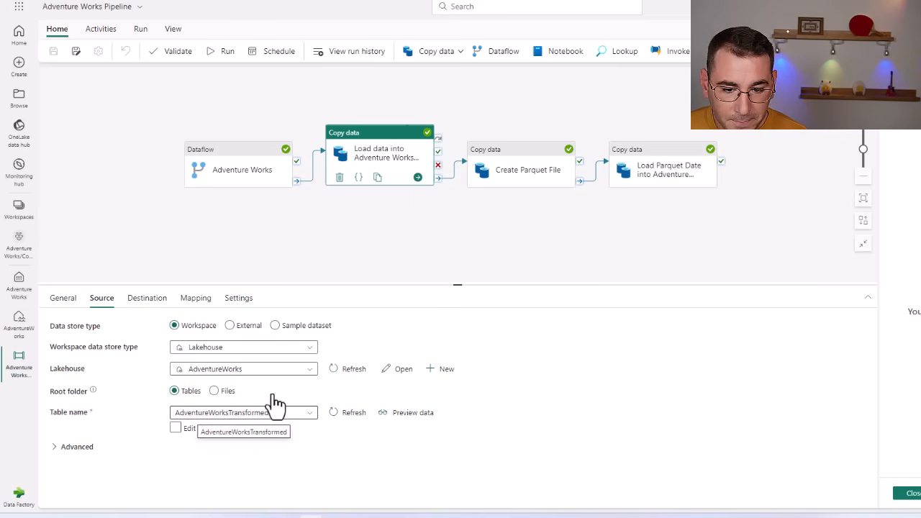
left_click(147, 308)
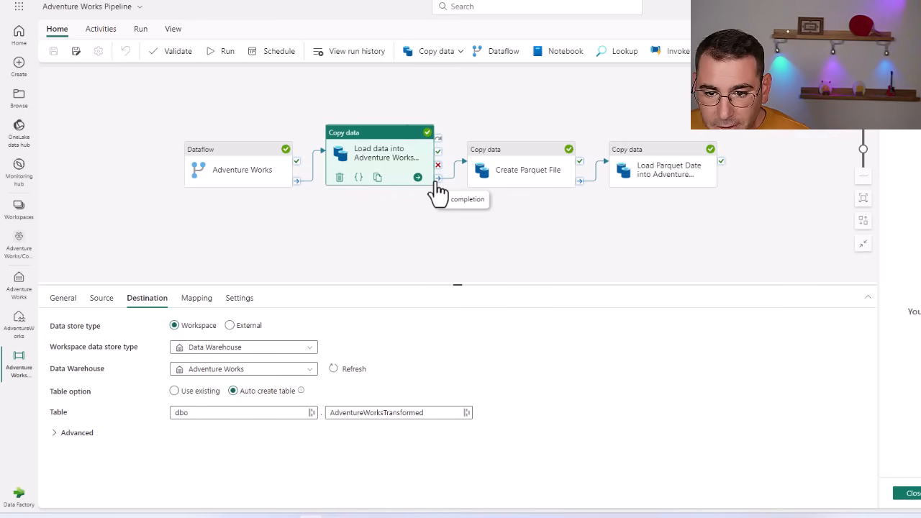
left_click(502, 208)
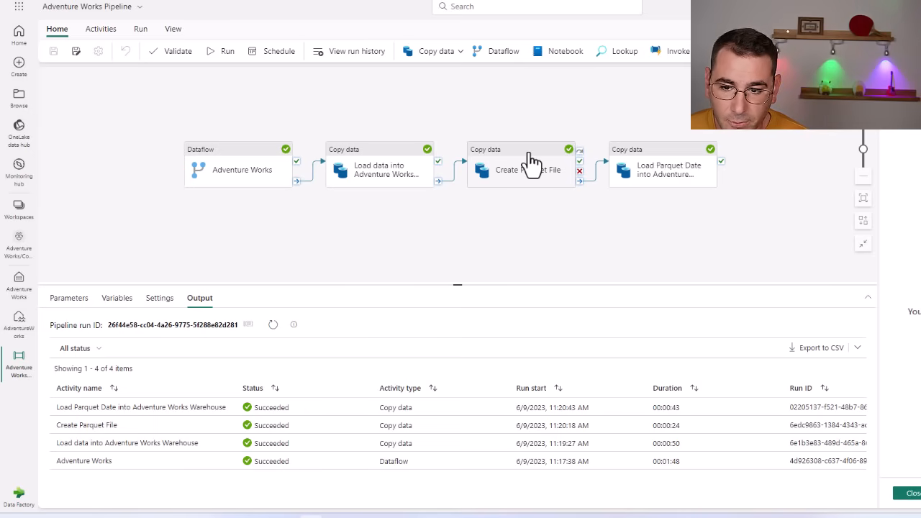
Review the source and destination settings of the Create Parquet File copy activity
left_click(531, 161)
left_click(105, 298)
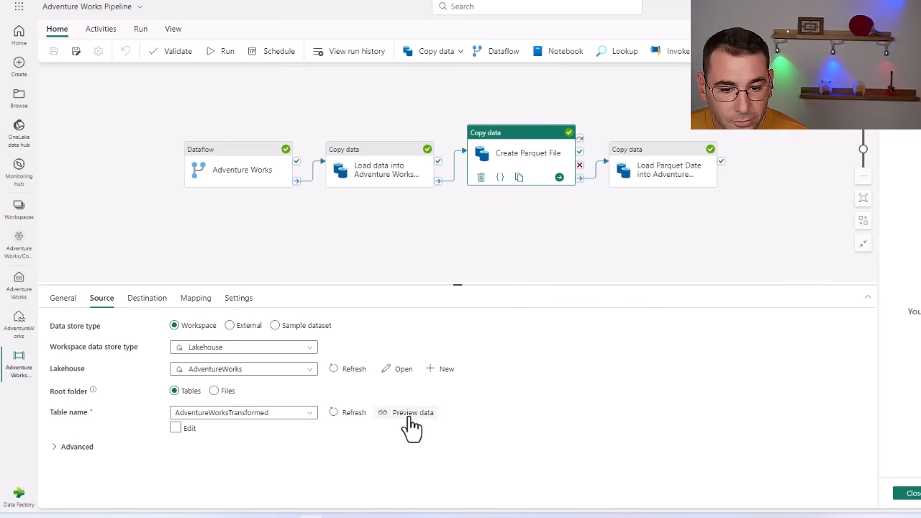
left_click(144, 308)
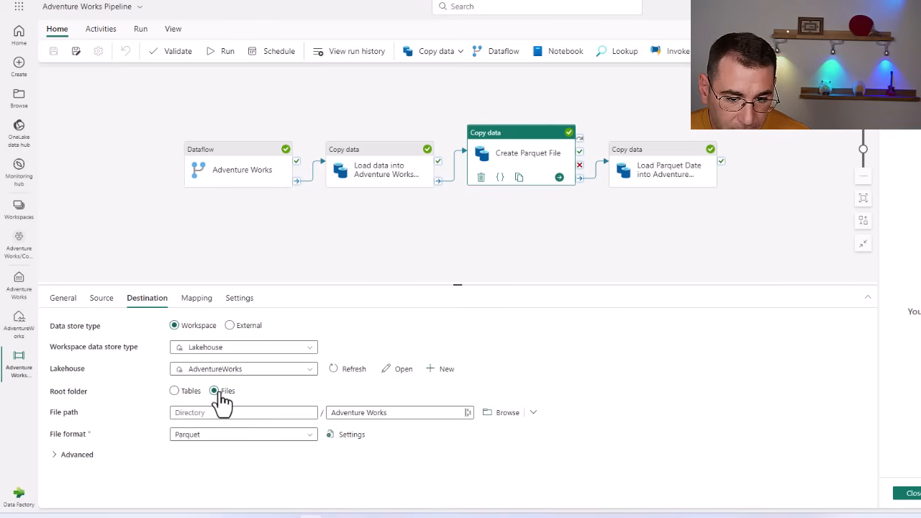
Examine the available destination file formats of the Create Parquet File activity, enlarging the settings area temporarily and keeping Parquet
left_click(208, 435)
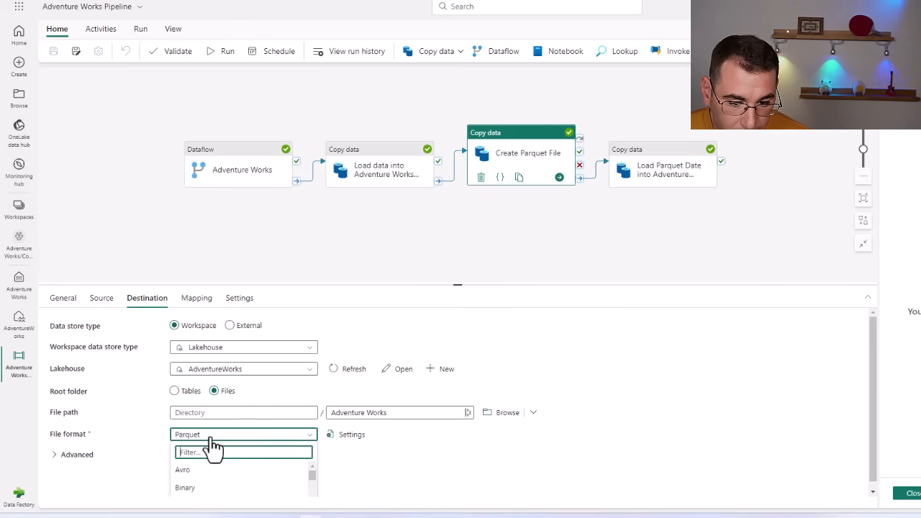
left_click(405, 460)
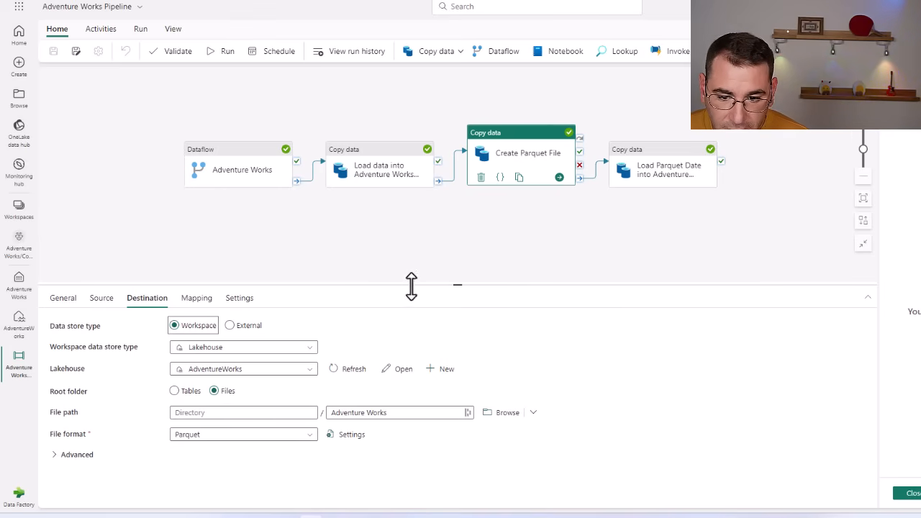
left_click_drag(410, 282, 411, 117)
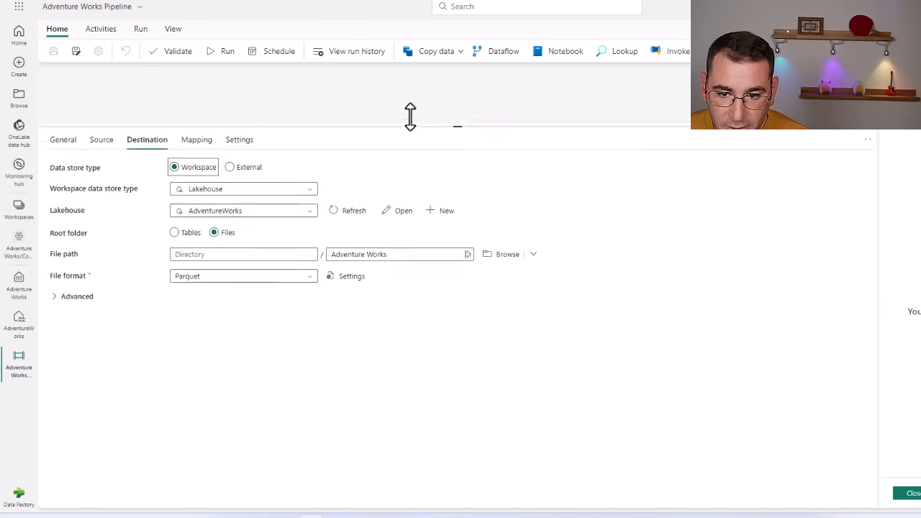
left_click(250, 269)
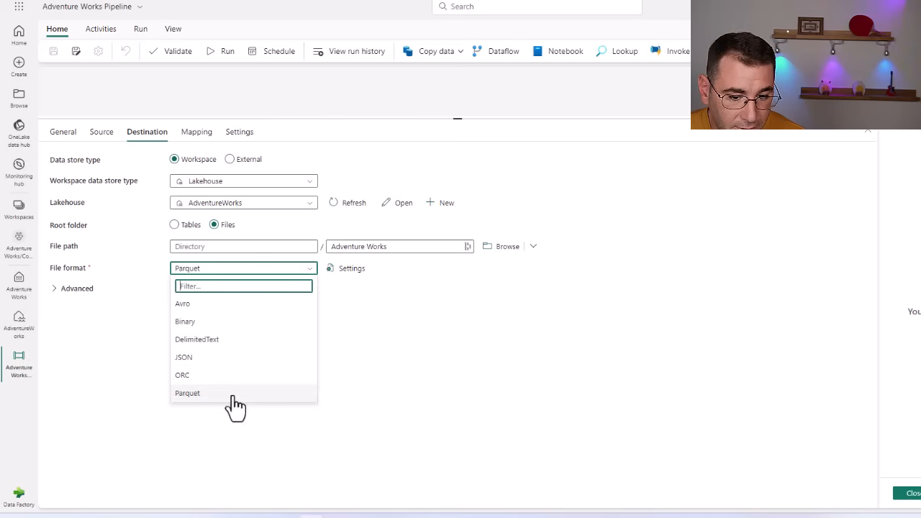
left_click(426, 378)
left_click_drag(457, 117, 465, 271)
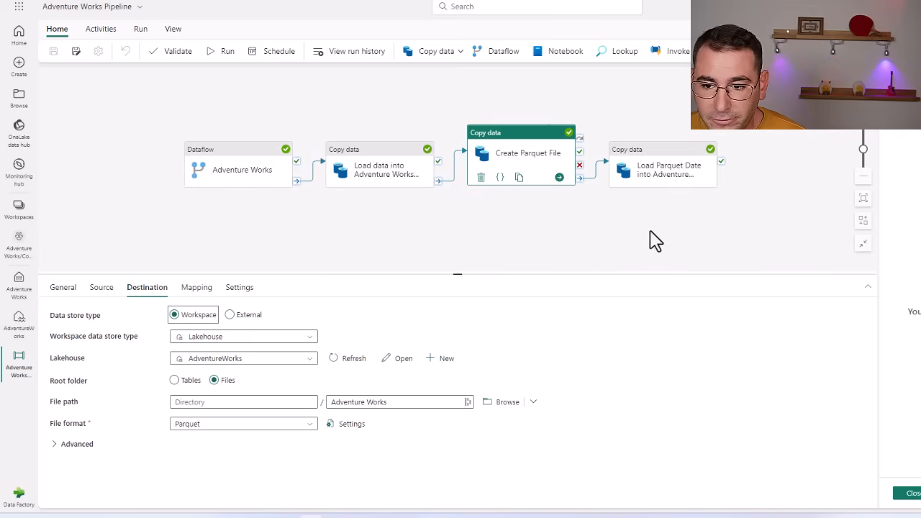
left_click(580, 244)
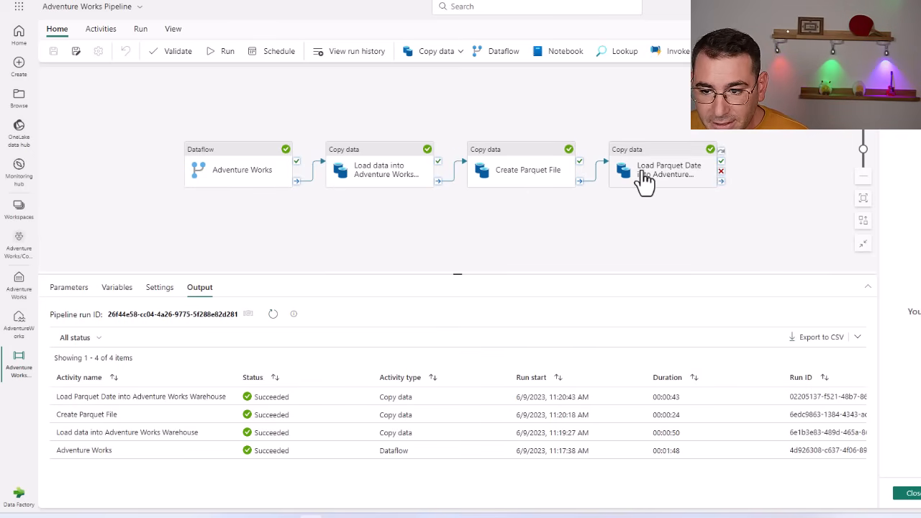
Review the source and destination settings of the last copy activity, which loads the Parquet data into the warehouse
left_click(649, 165)
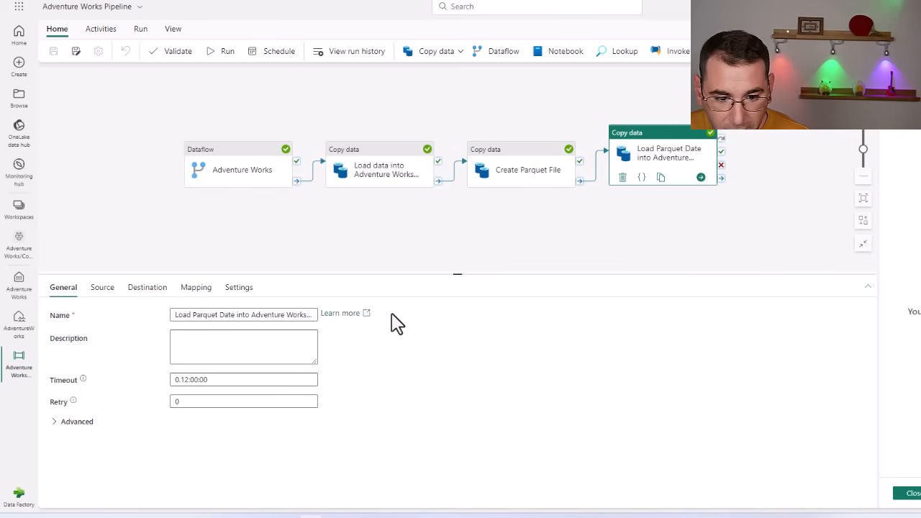
left_click(103, 288)
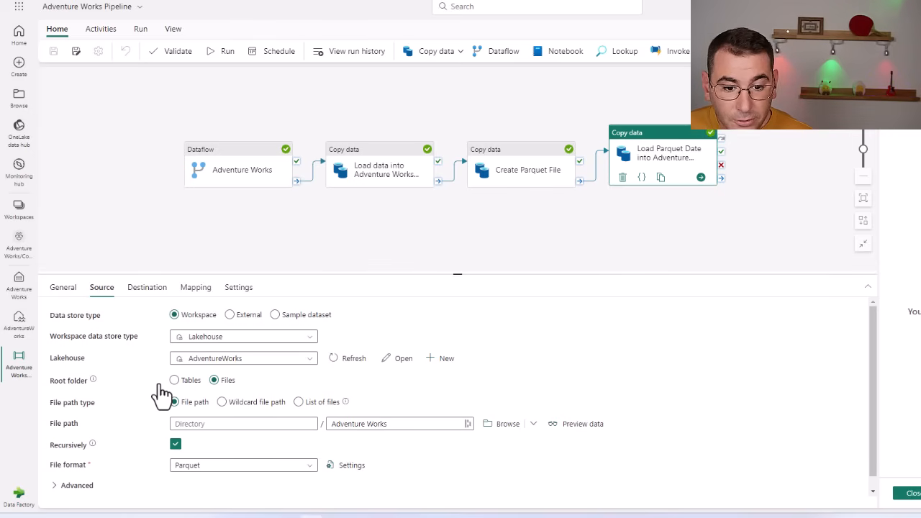
left_click(147, 287)
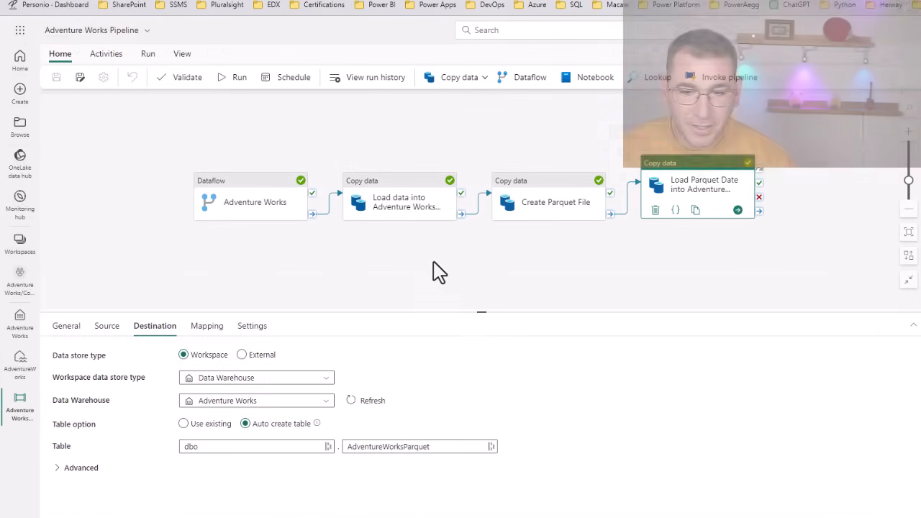
left_click(399, 242)
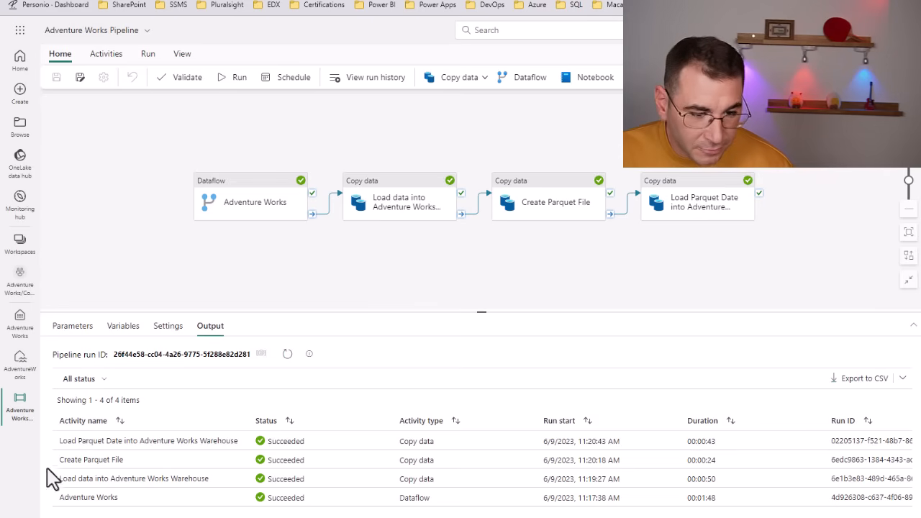
Filter the Adventure Works/Contoso Workspace items to the Lakehouse type and open the AdventureWorks lakehouse
left_click(28, 291)
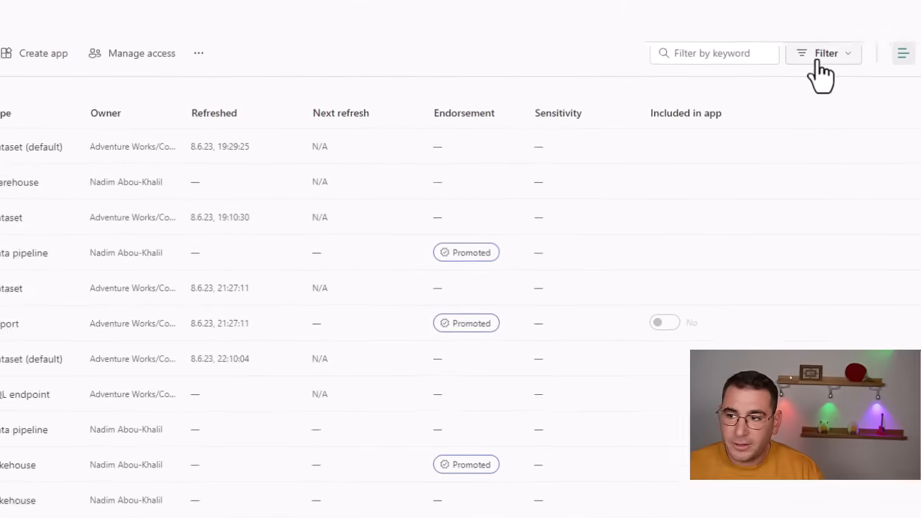
left_click(820, 71)
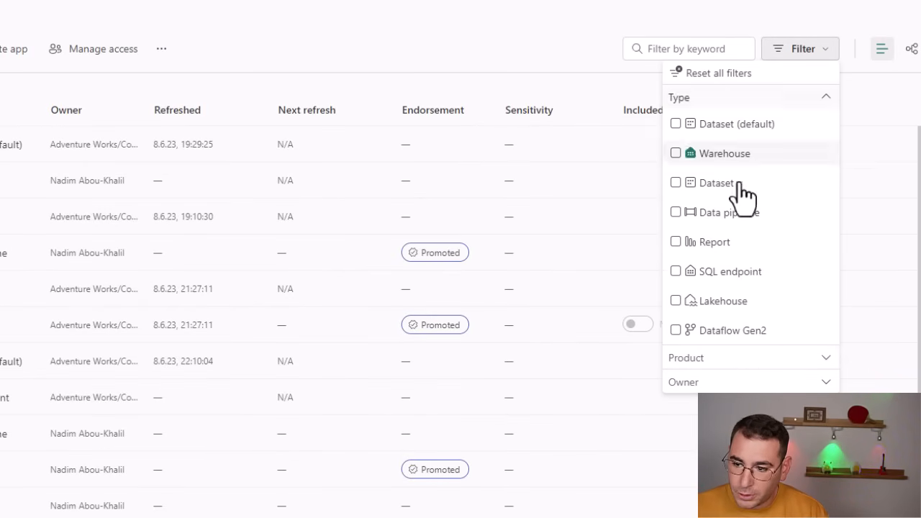
left_click(734, 302)
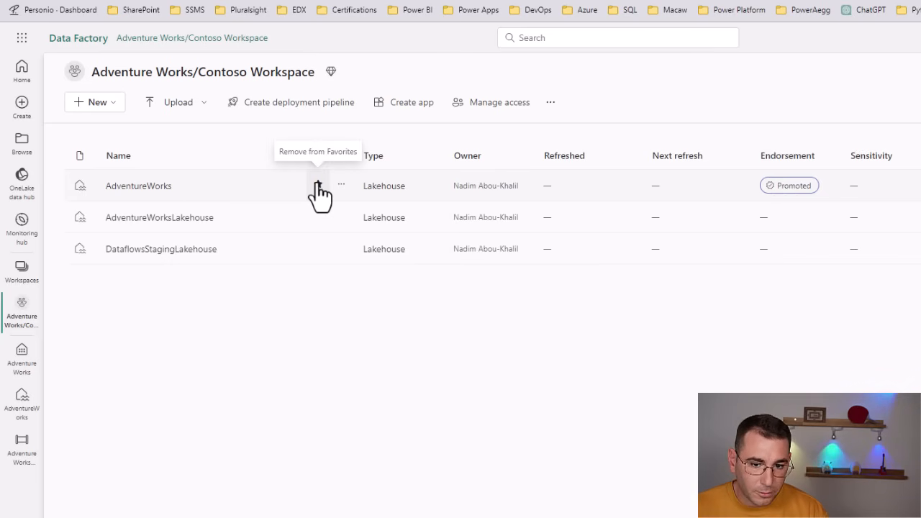
left_click(147, 188)
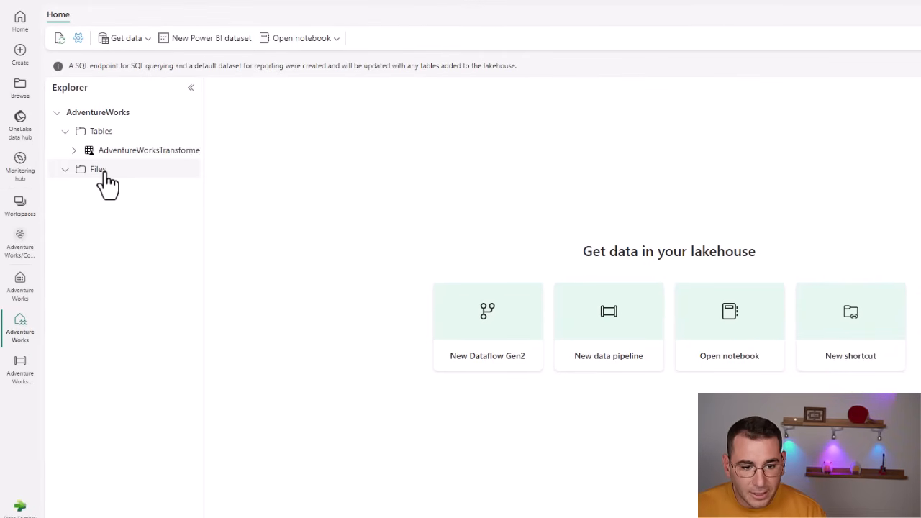
Examine the lakehouse's Files folder and the options offered for Adventure Works Product and Description Status Log.xlsx
left_click(103, 174)
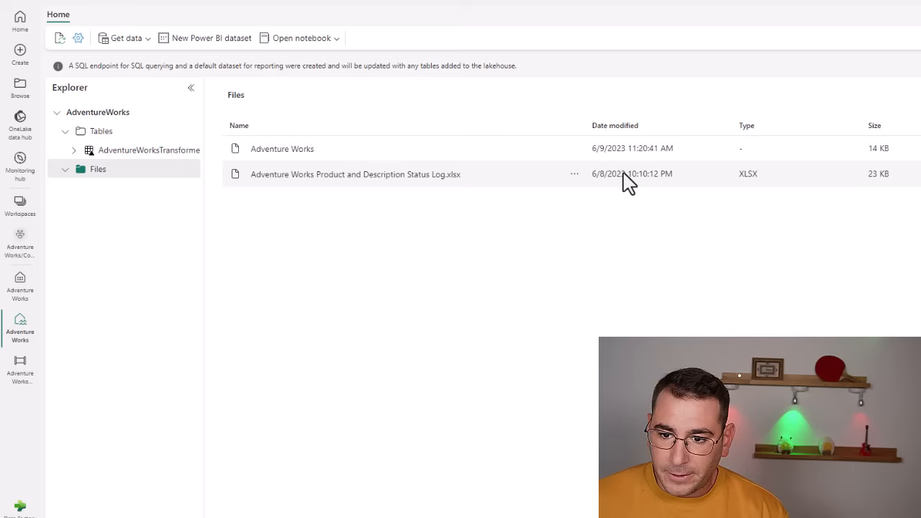
left_click(573, 178)
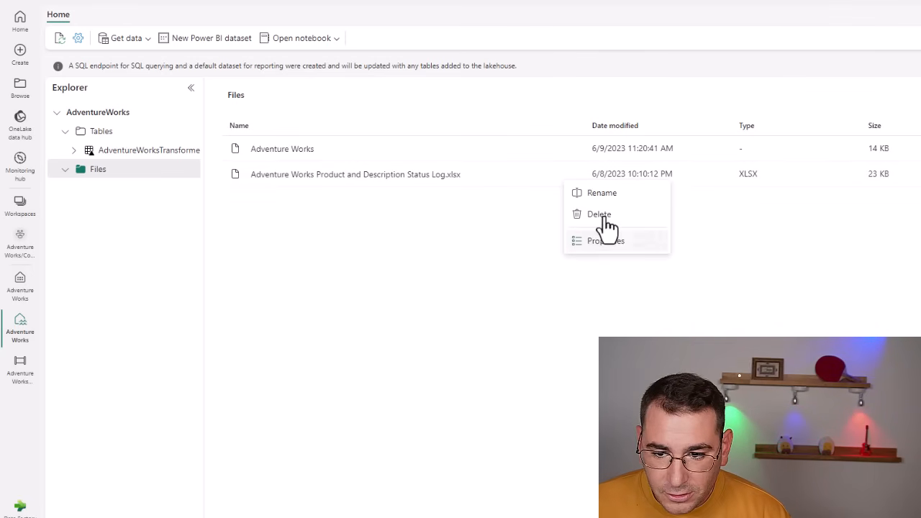
left_click(445, 277)
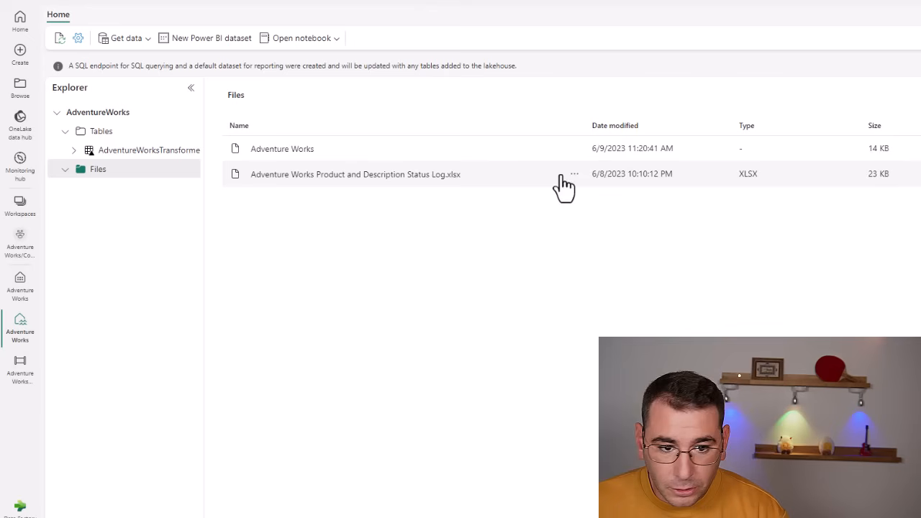
Preview the rows of the lakehouse table AdventureWorksTransformed, widening the Name and Date_Status_Update columns
left_click(123, 154)
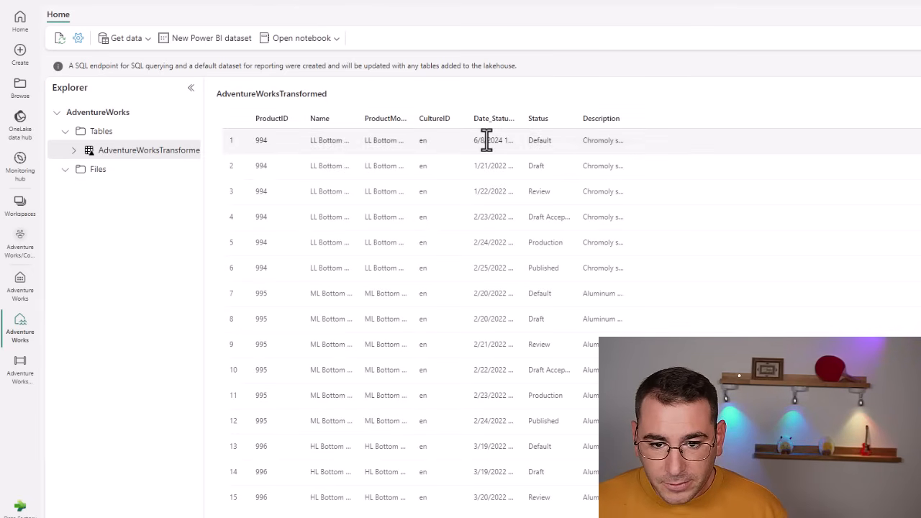
left_click_drag(356, 118, 460, 118)
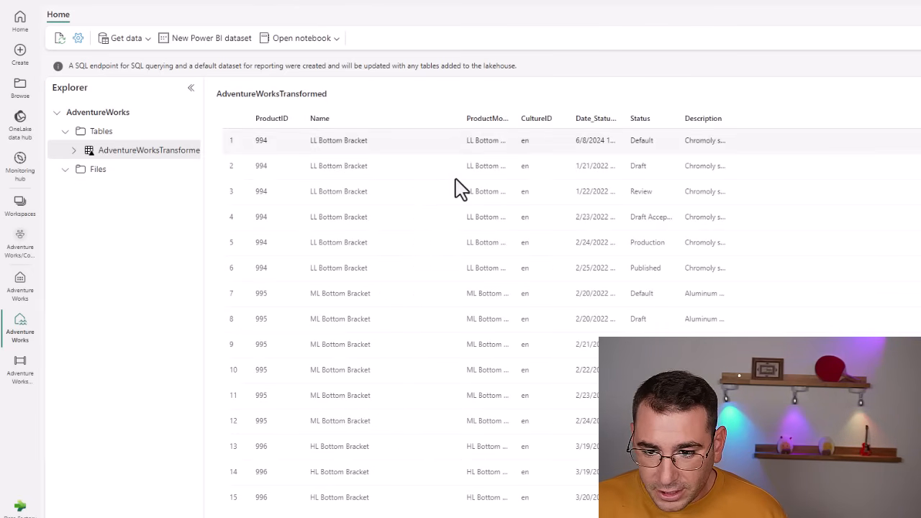
scroll(469, 195, "down", 2)
scroll(470, 198, "down", 8)
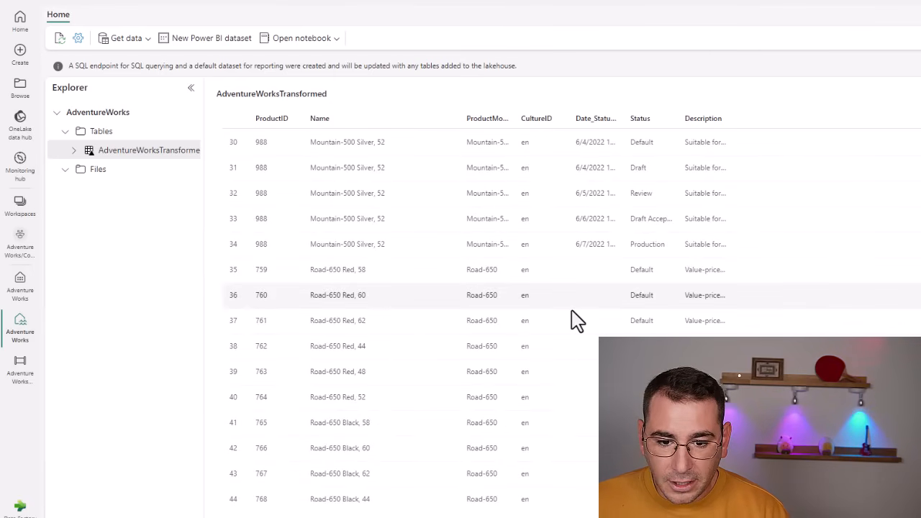
scroll(568, 323, "down", 3)
scroll(608, 165, "up", 4)
left_click_drag(624, 118, 687, 118)
scroll(494, 290, "up", 8)
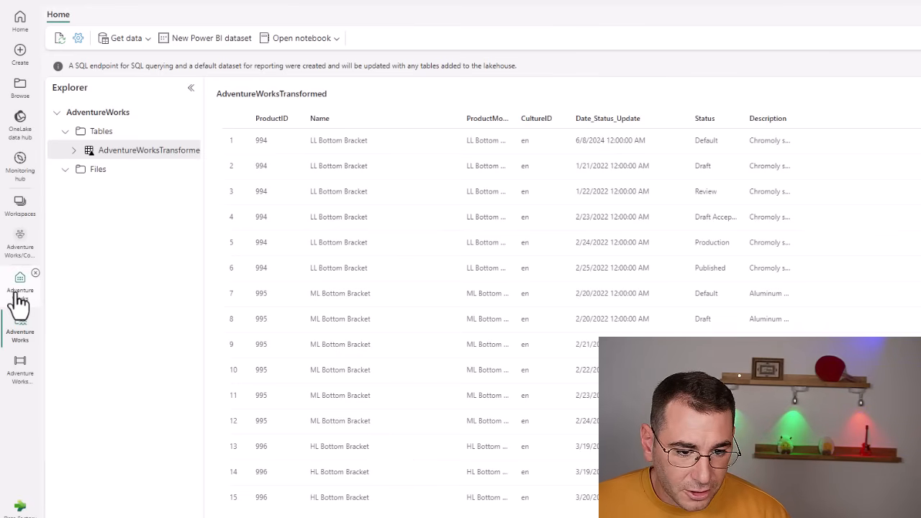
Return to the Adventure Works/Contoso Workspace, filter its items to the Warehouse type and open the Adventure Works warehouse
left_click(22, 254)
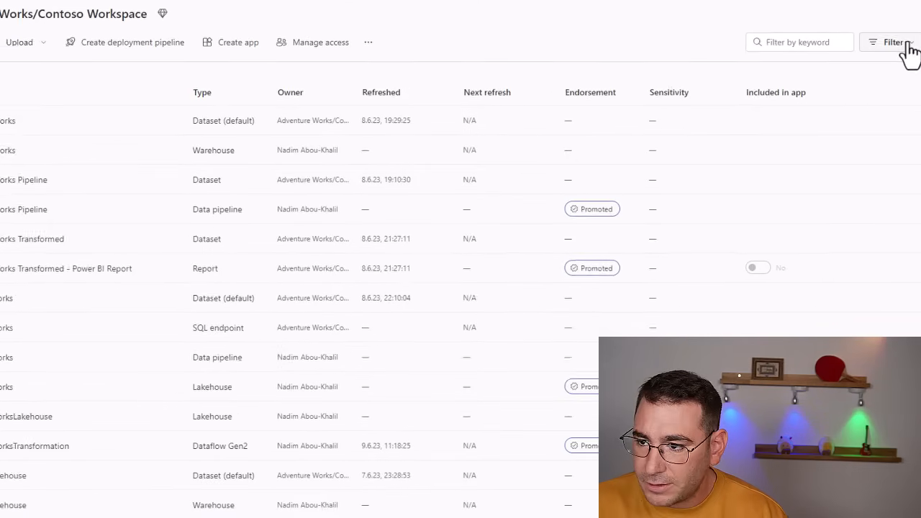
left_click(895, 41)
left_click(812, 128)
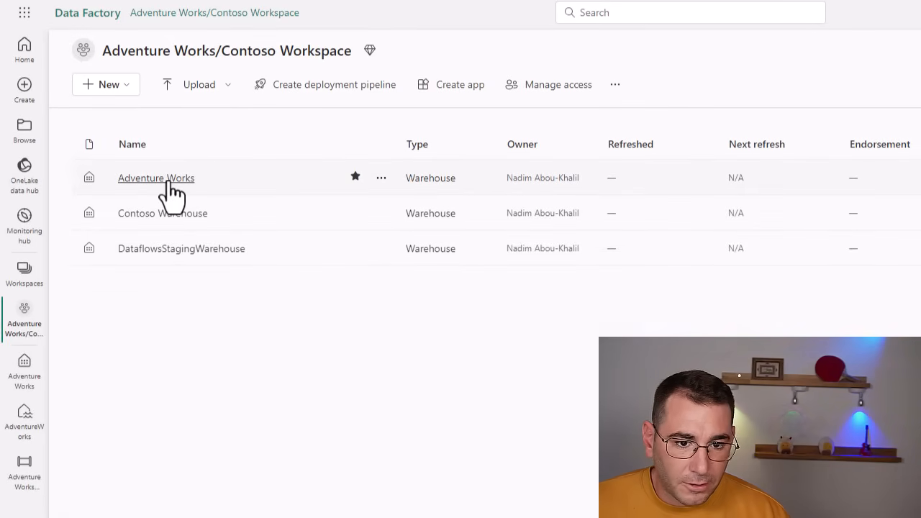
left_click(169, 181)
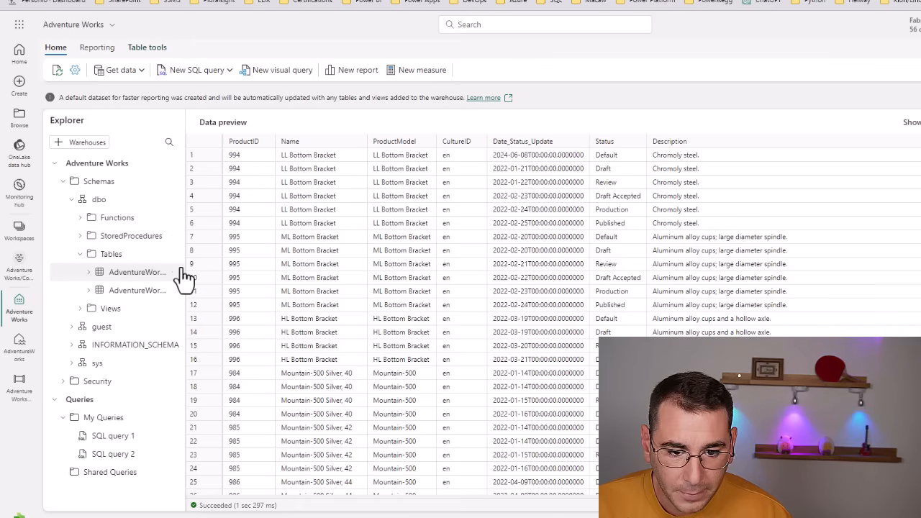
Widen the warehouse explorer to show full table names and preview the AdventureWorksTransformed table
left_click_drag(186, 262, 273, 249)
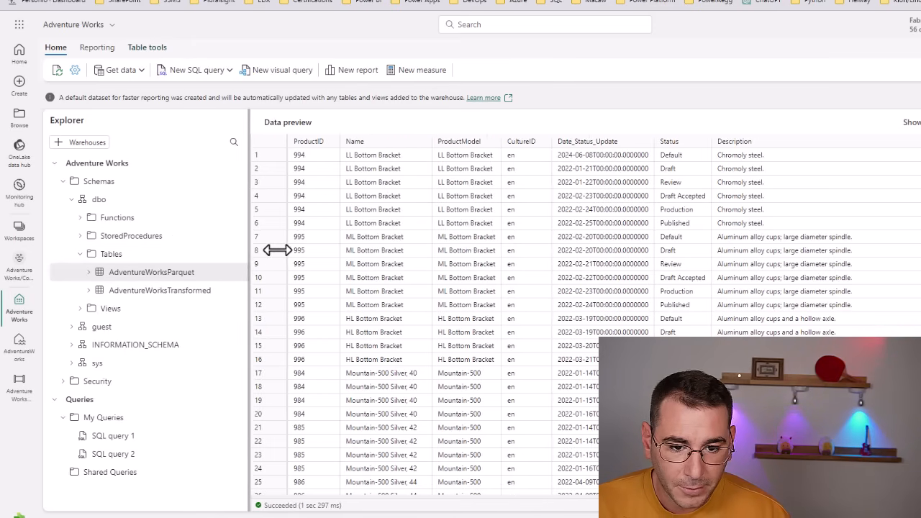
left_click(165, 292)
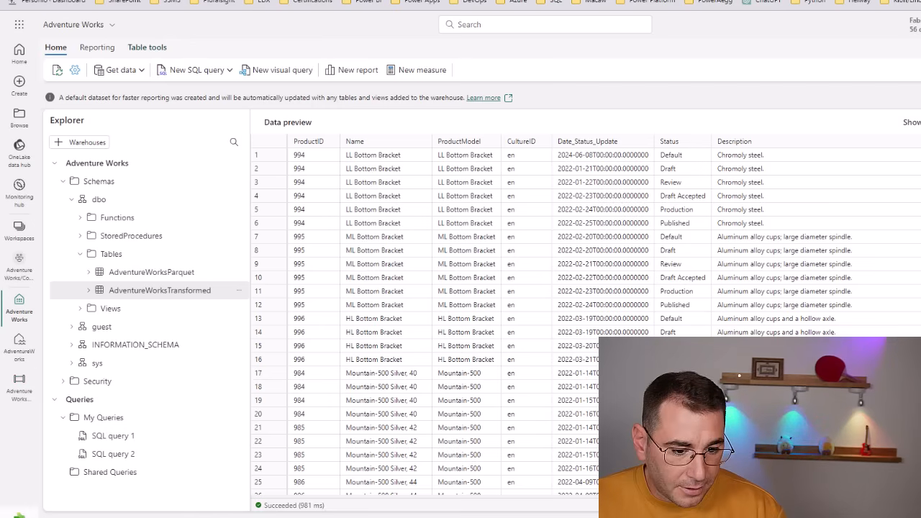
Look at the available Fabric experiences, dismiss the list and switch back to the AdventureWorks lakehouse
left_click(19, 514)
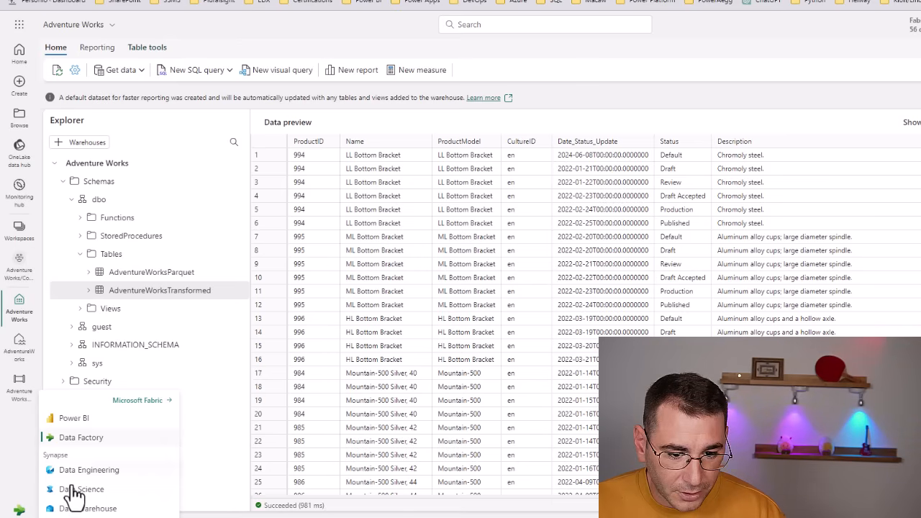
left_click(12, 448)
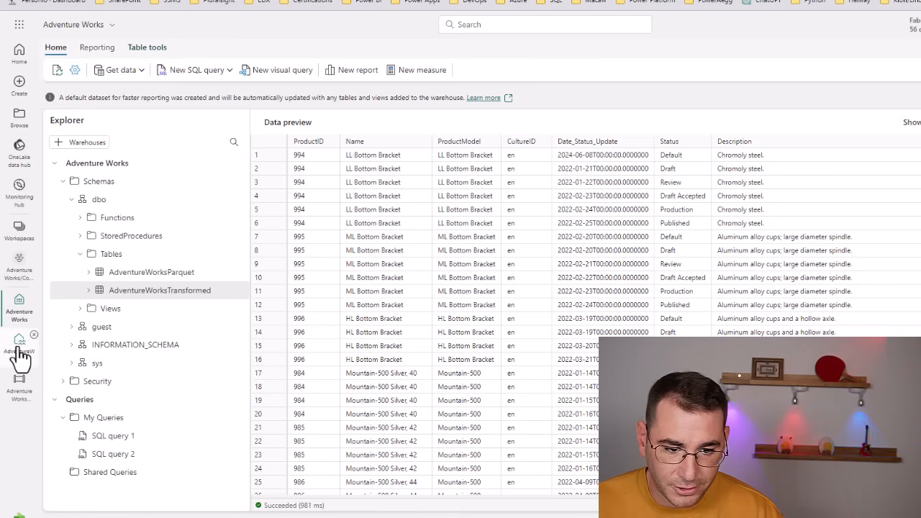
left_click(20, 346)
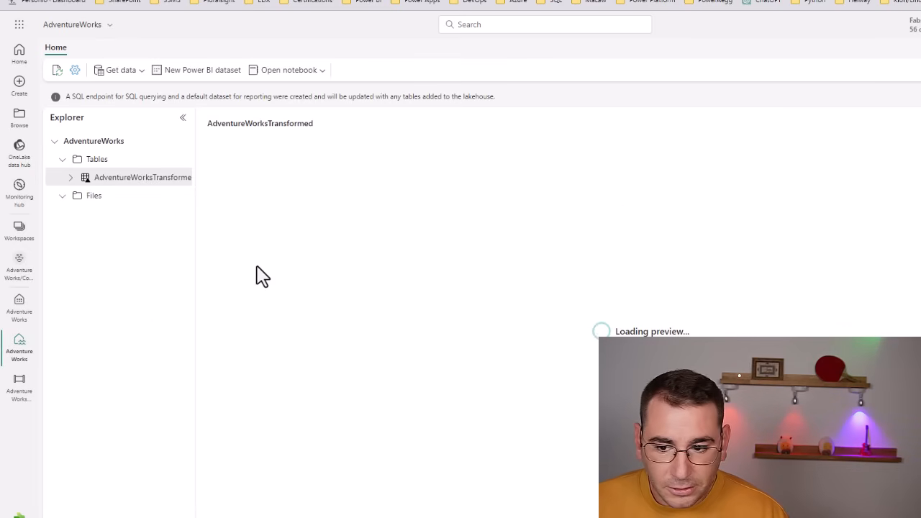
Show the lakehouse's Files, inspect the Type in the Adventure Works file's properties, and dismiss the properties
left_click(114, 198)
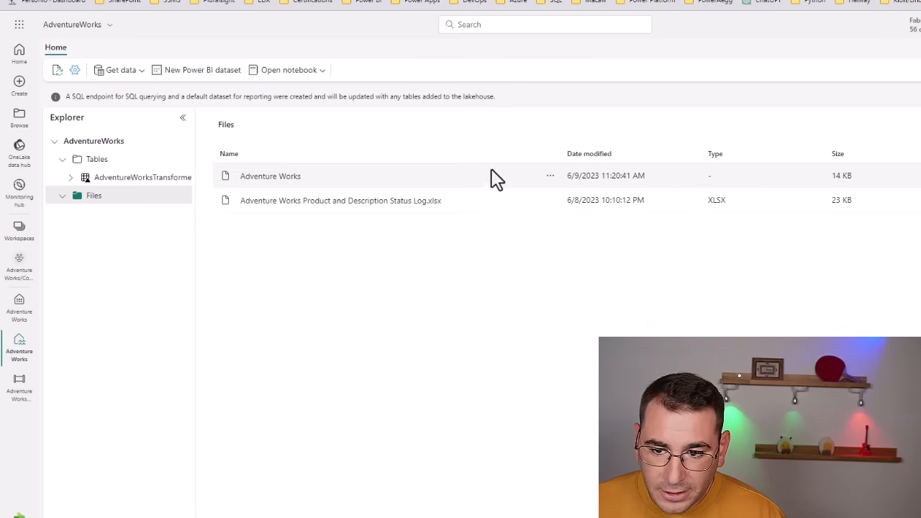
left_click(549, 179)
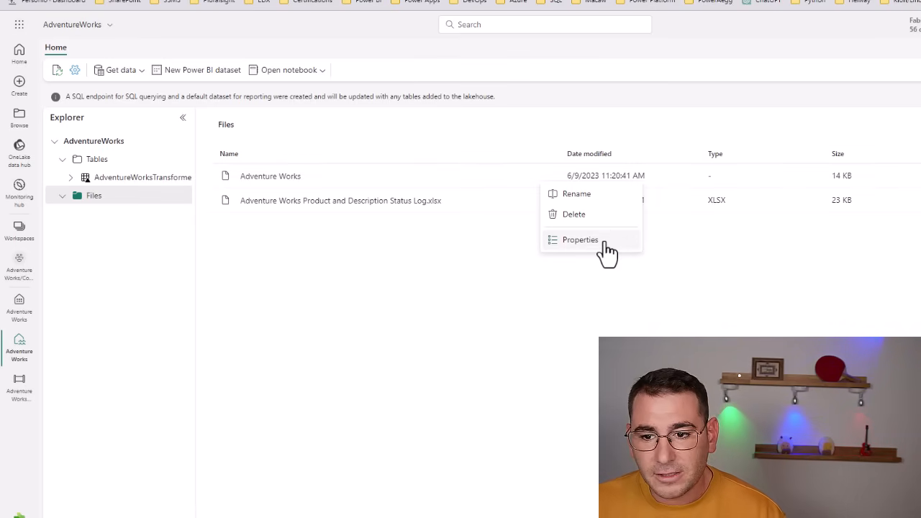
left_click(580, 240)
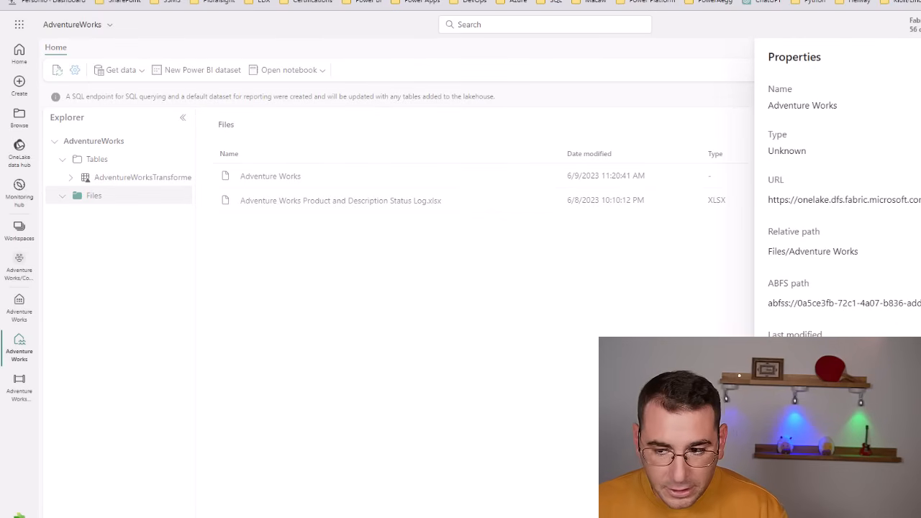
double_click(779, 151)
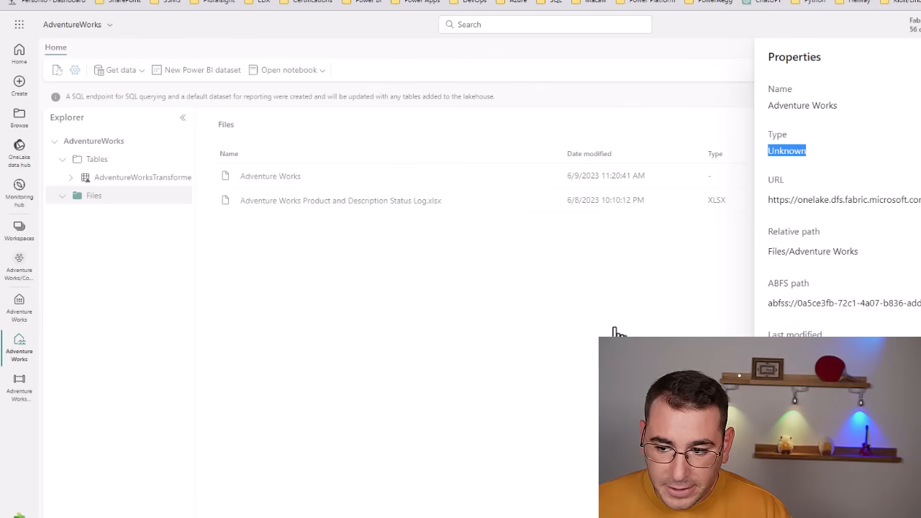
left_click(585, 258)
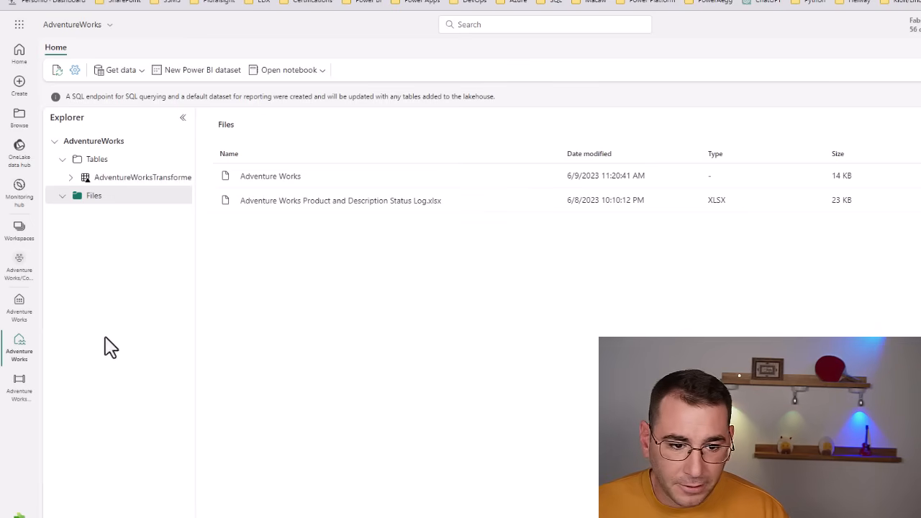
Review the Create Parquet File activity's destination in the Adventure Works Pipeline and compare it with the lakehouse files
left_click(18, 392)
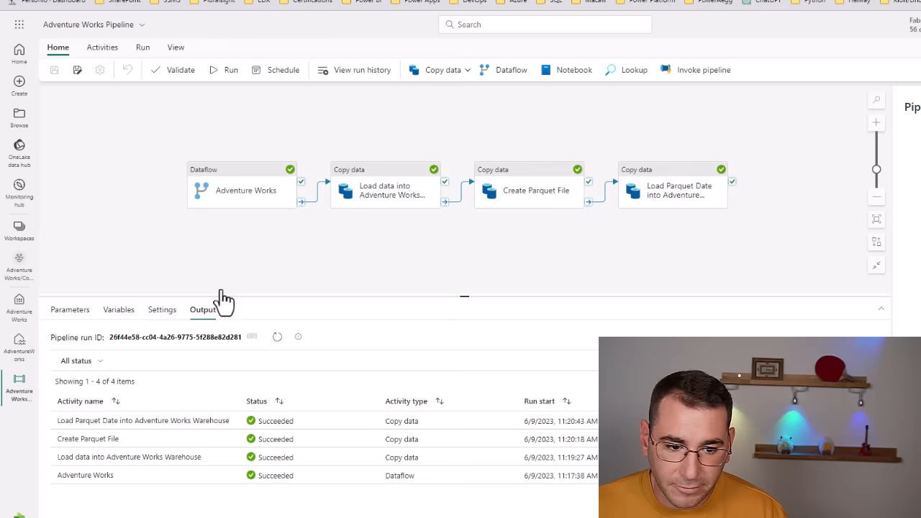
left_click(530, 189)
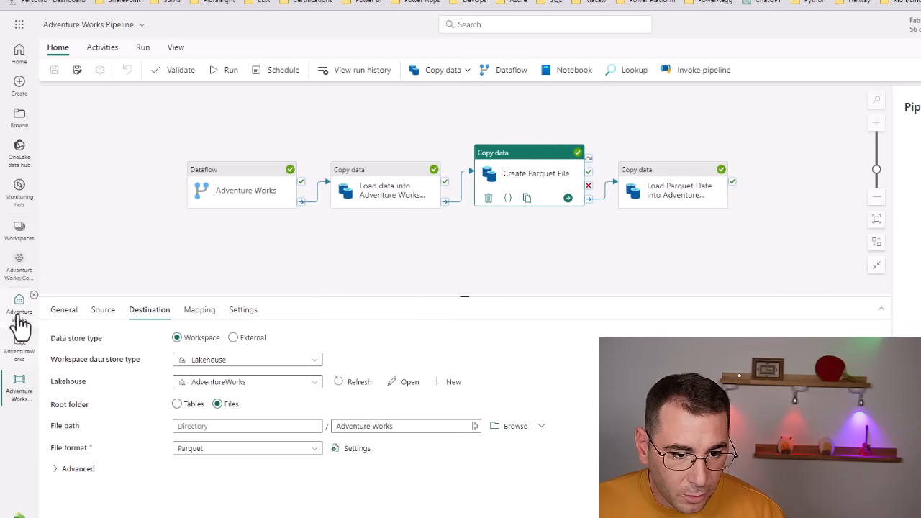
left_click(20, 345)
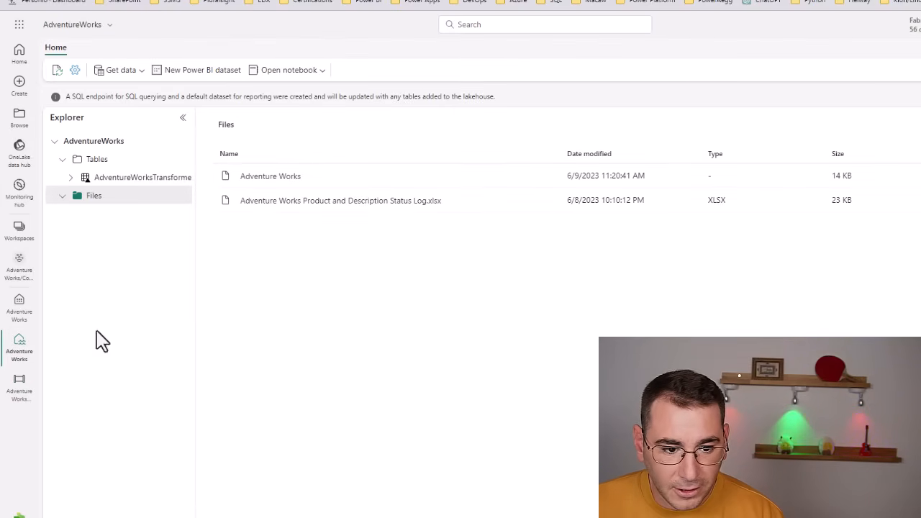
left_click(19, 392)
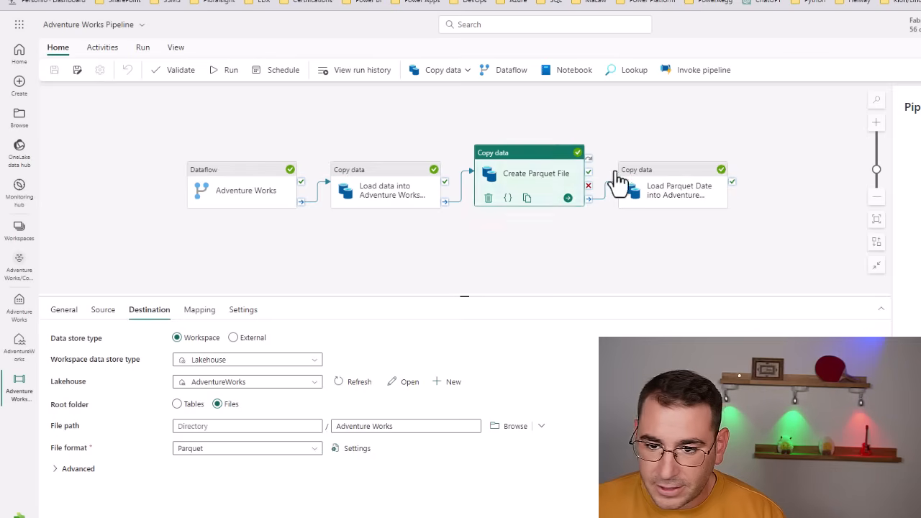
Review the destination of the activity loading Parquet data, then open the Adventure Works warehouse and widen its explorer to show full table names
left_click(669, 178)
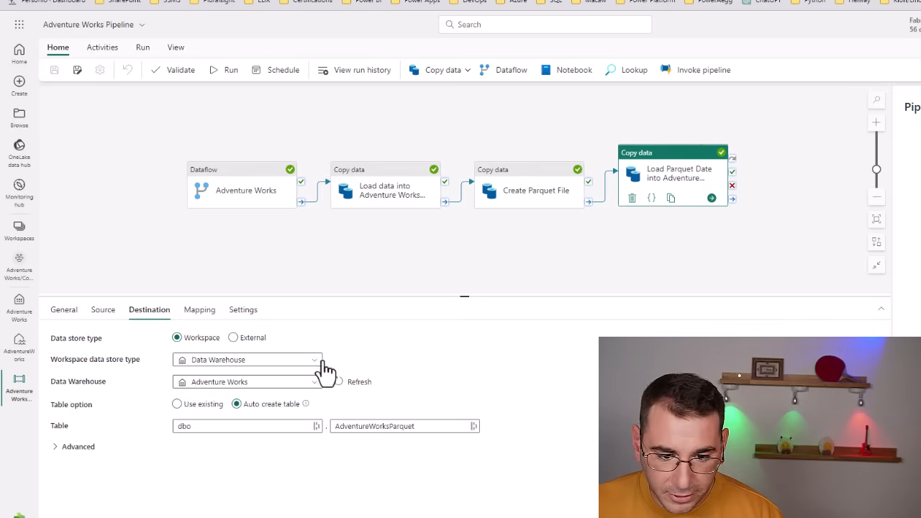
left_click(18, 310)
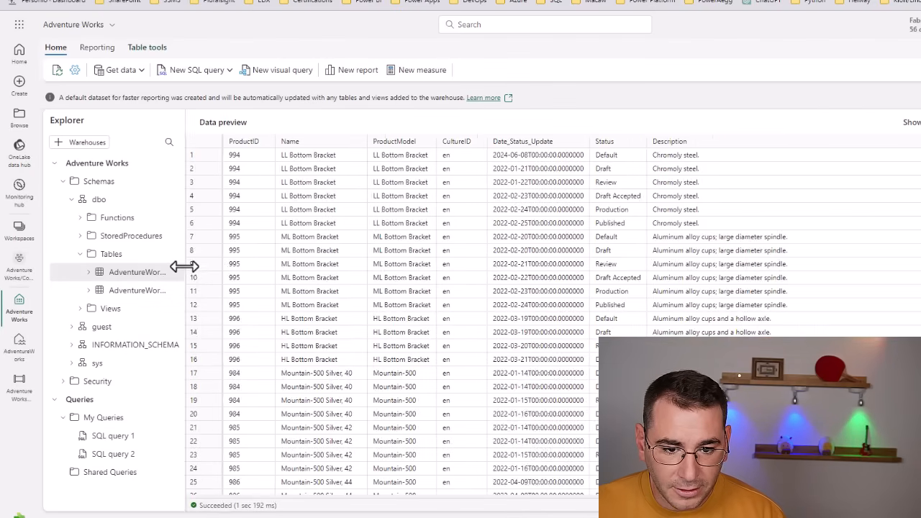
left_click_drag(185, 266, 291, 268)
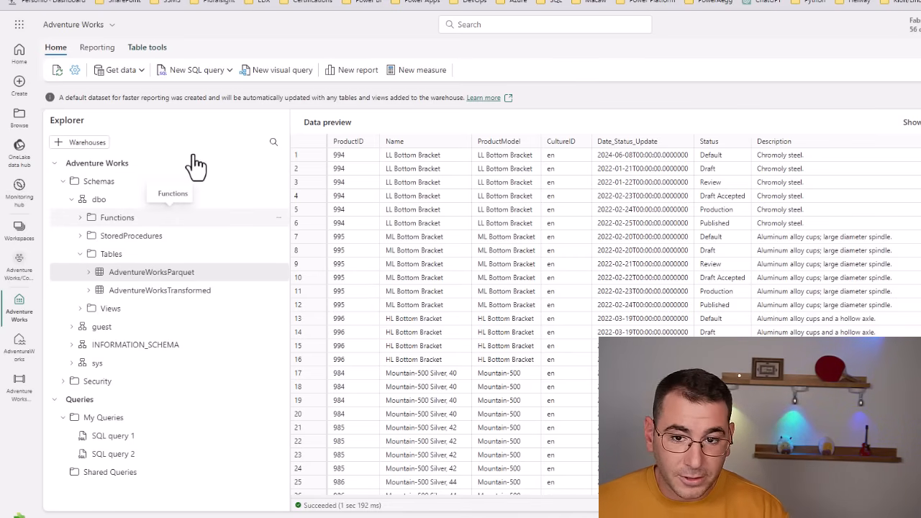
Run SQL query 2 to drop AdventureWorksParquet and AdventureWorksTransformed from the warehouse, then reopen it and check the dbo schema's tables
left_click(147, 459)
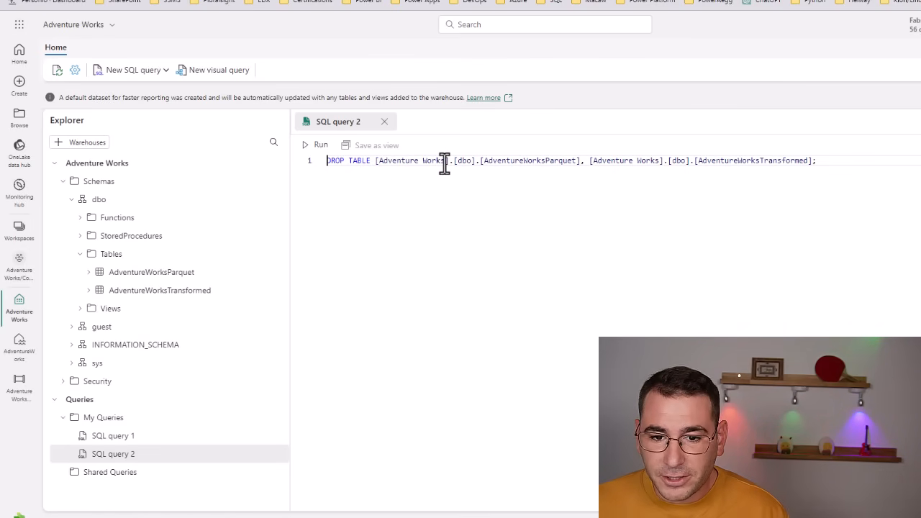
left_click(318, 146)
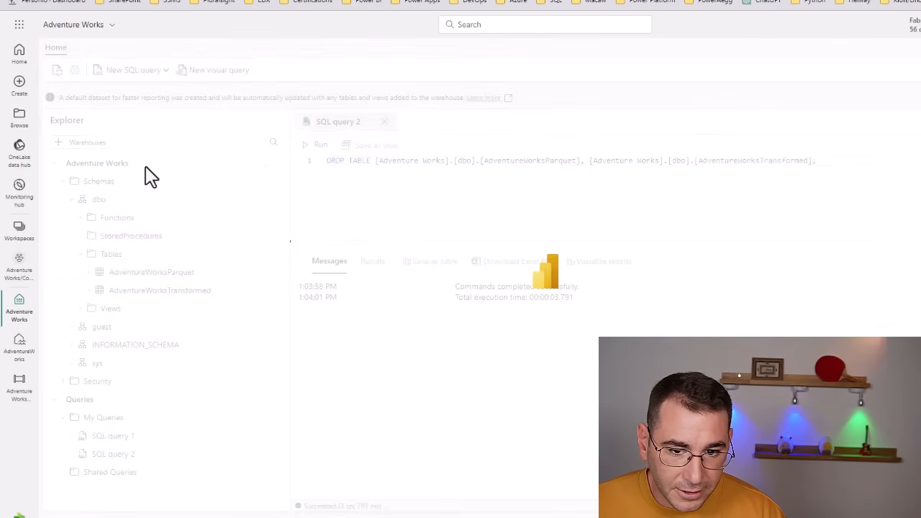
left_click(16, 352)
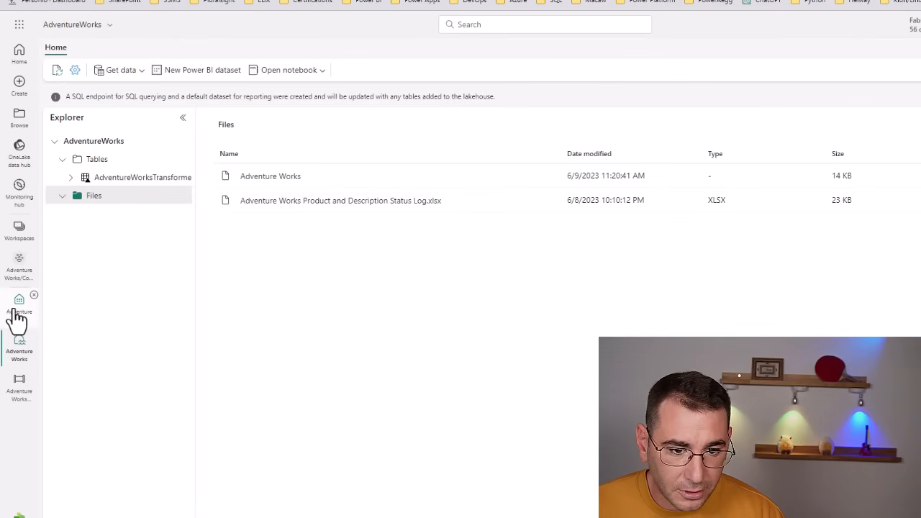
left_click(16, 311)
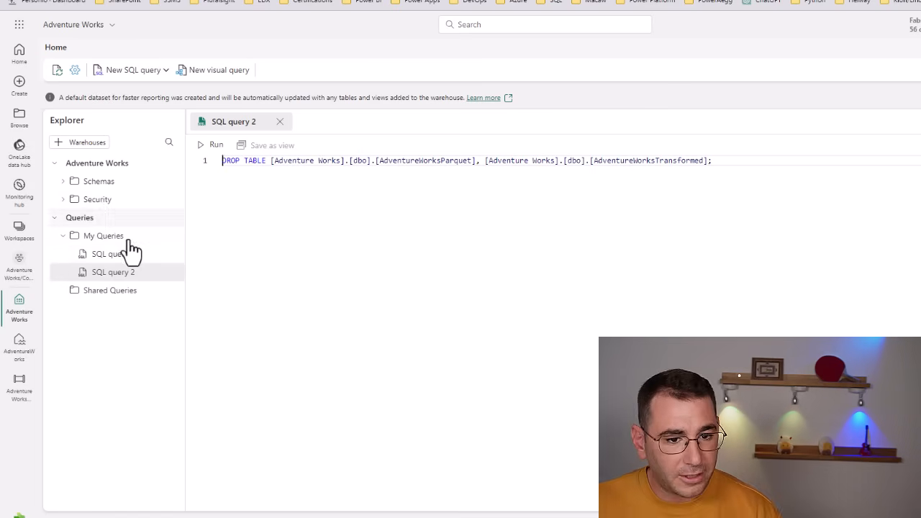
left_click(62, 182)
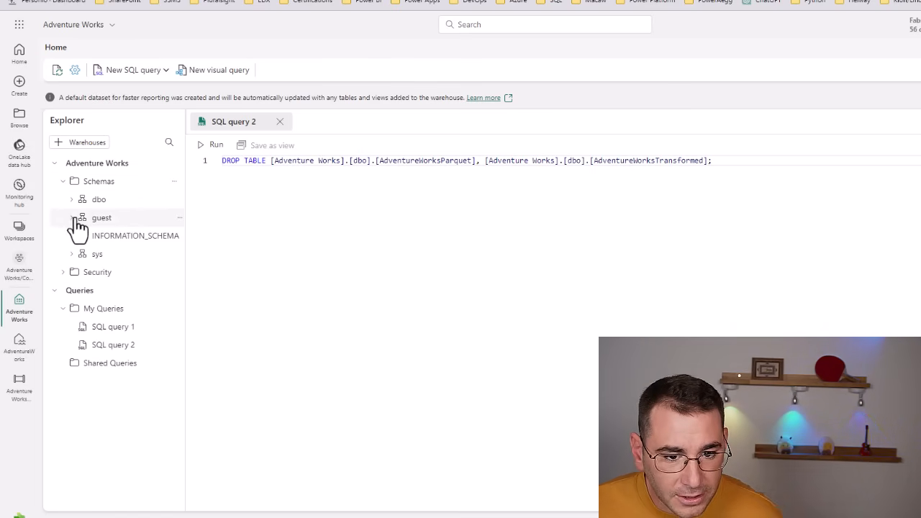
left_click(70, 201)
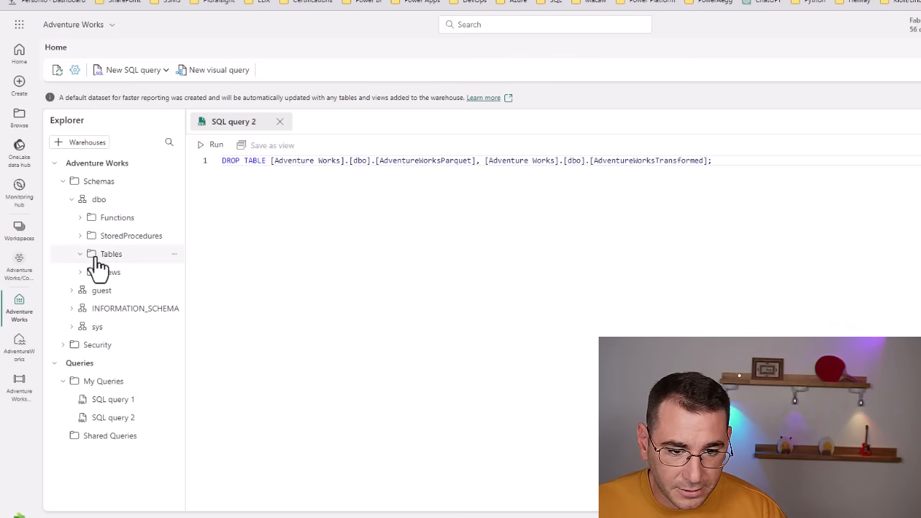
Delete the Adventure Works file from the AdventureWorks lakehouse's Files
left_click(19, 348)
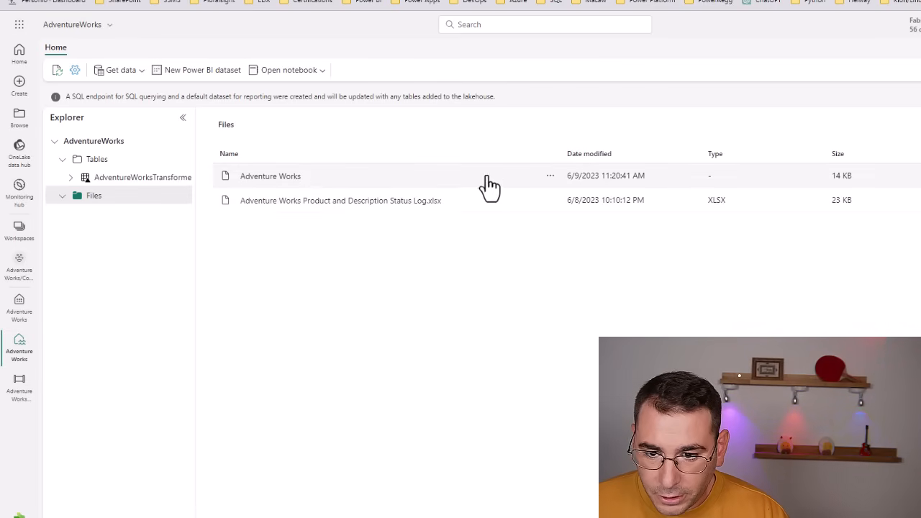
left_click(550, 181)
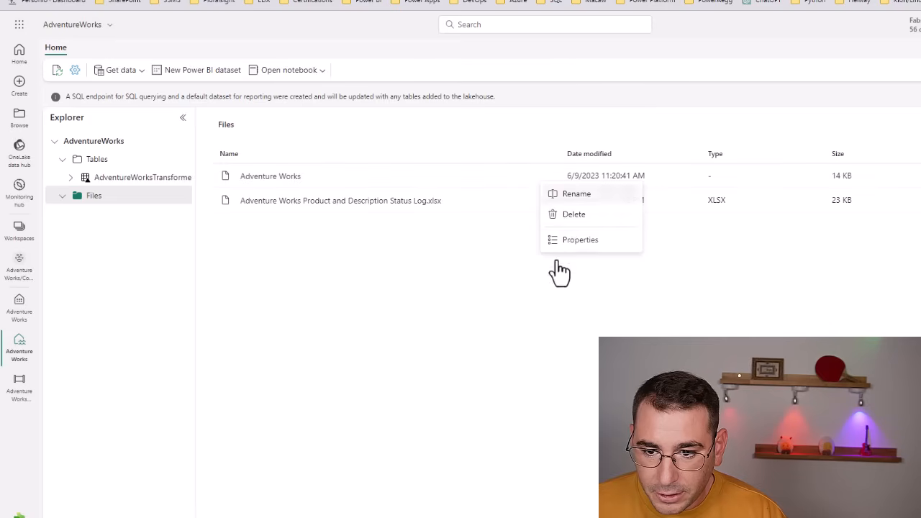
left_click(569, 214)
left_click(579, 318)
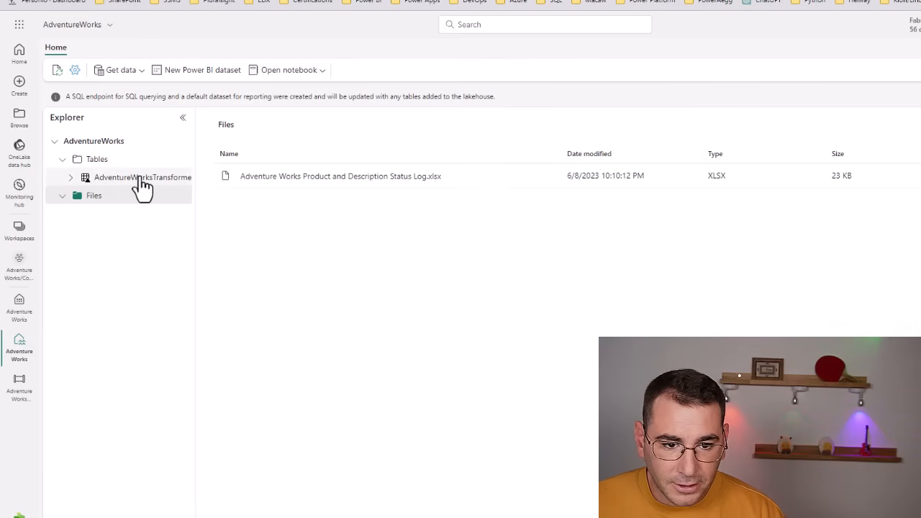
Delete the AdventureWorksTransformed table from the lakehouse and view the remaining Files
left_click(143, 180)
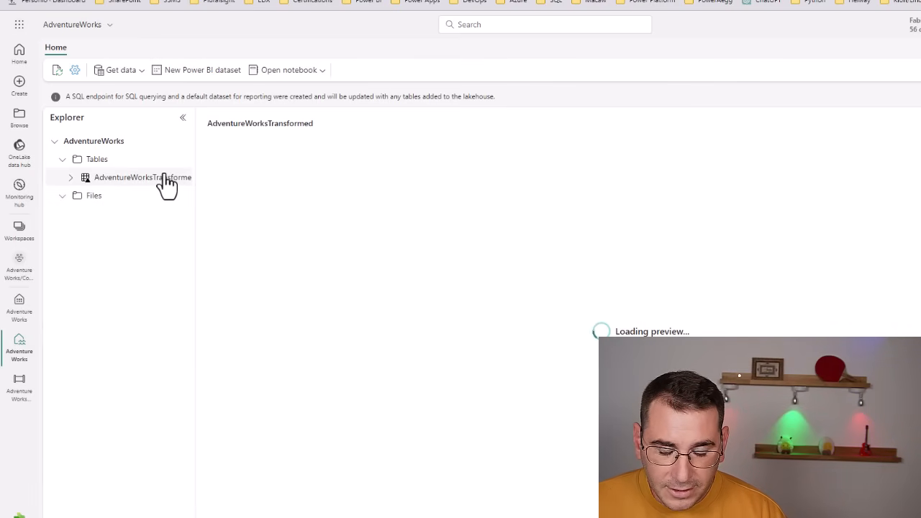
right_click(133, 188)
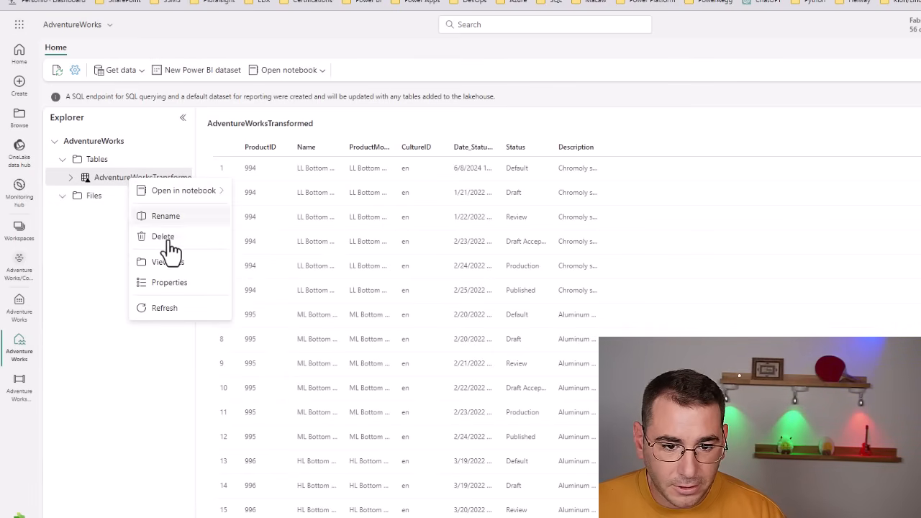
left_click(171, 242)
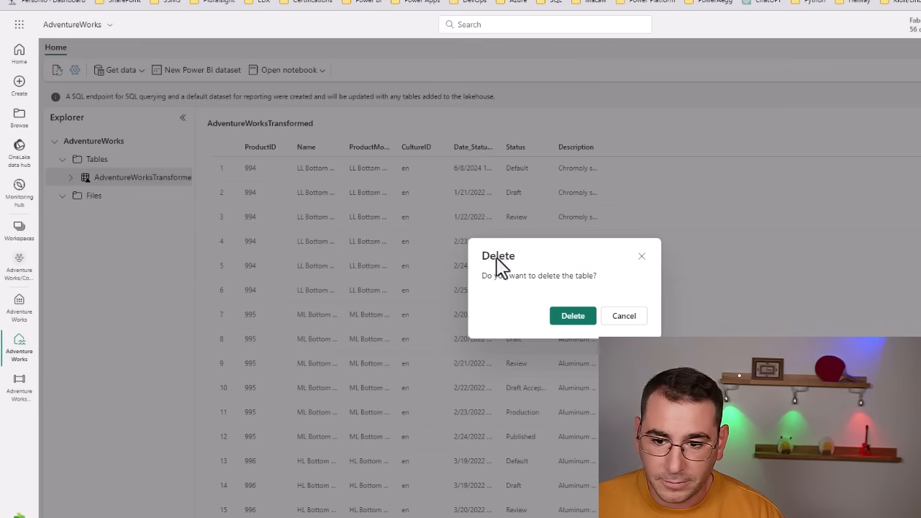
left_click(566, 317)
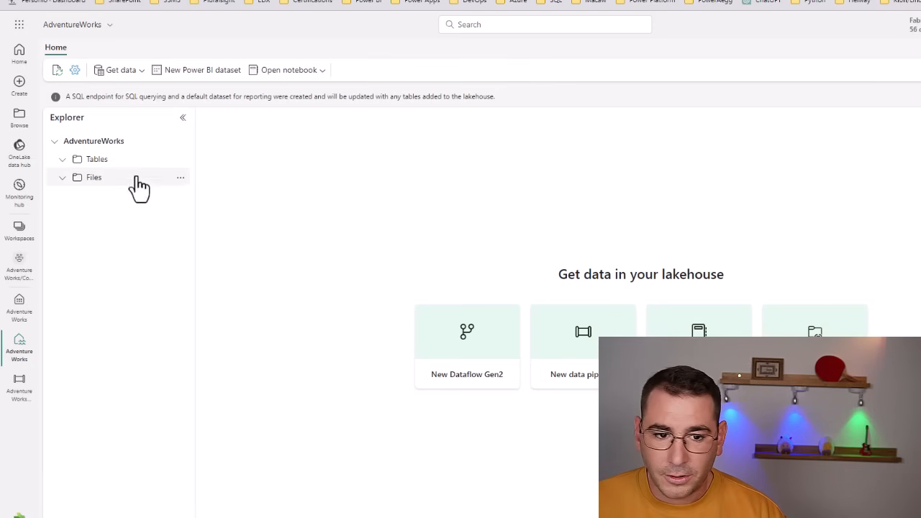
left_click(105, 184)
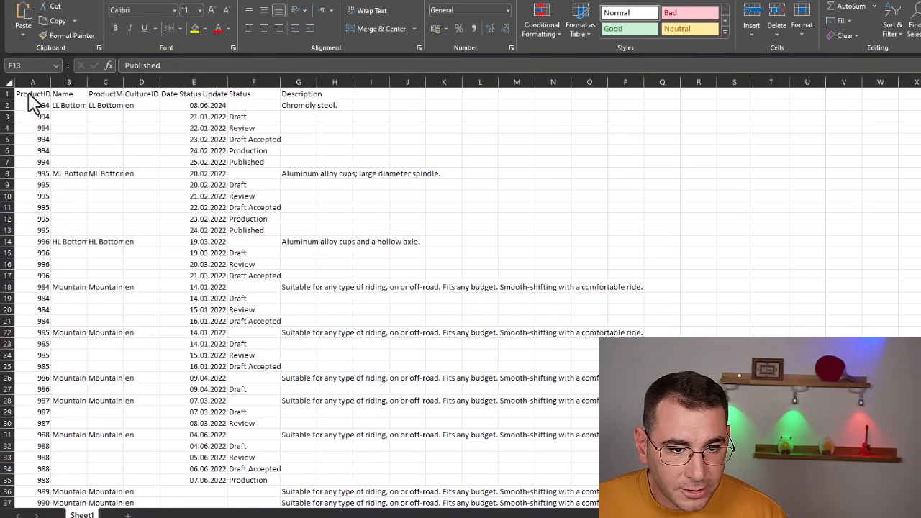
In the Excel source workbook, select the blank Name cells B3:B6 and widen the ProductModel and Date Status Update columns
left_click(63, 95)
left_click(69, 117)
left_click_drag(69, 117, 68, 148)
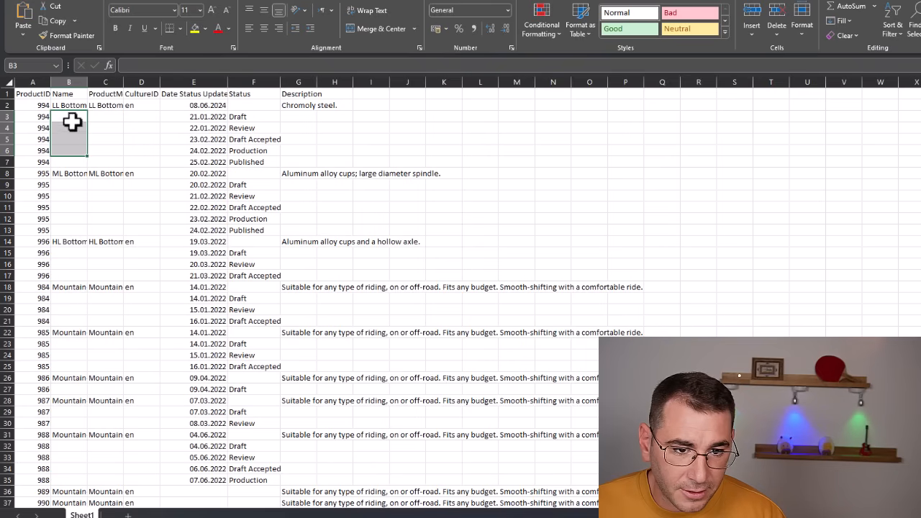
left_click_drag(125, 82, 182, 81)
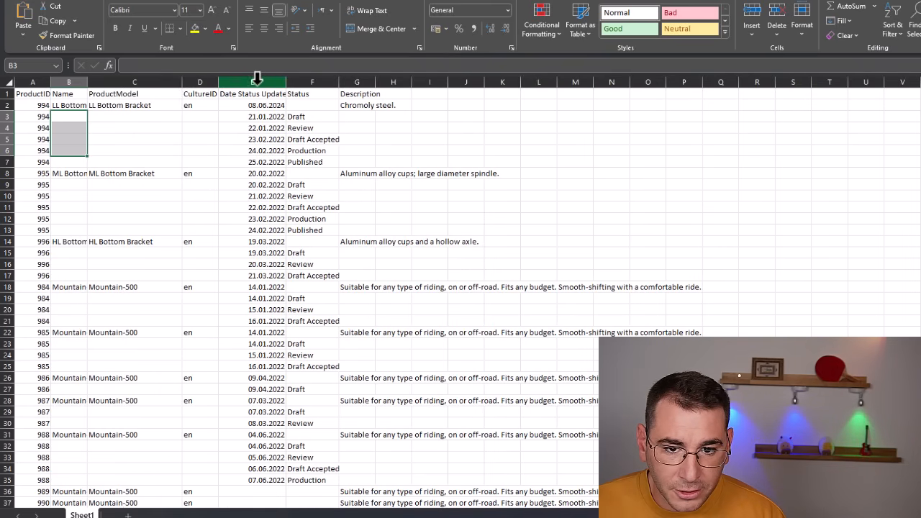
left_click_drag(285, 78, 324, 79)
Set the first Date Status Update value in cell E2 to 08.06.2025
left_click(262, 108)
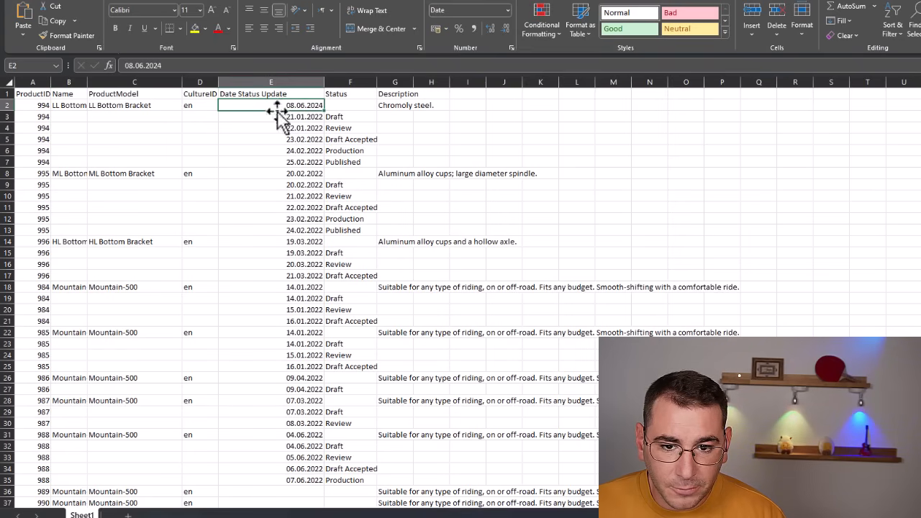
double_click(315, 105)
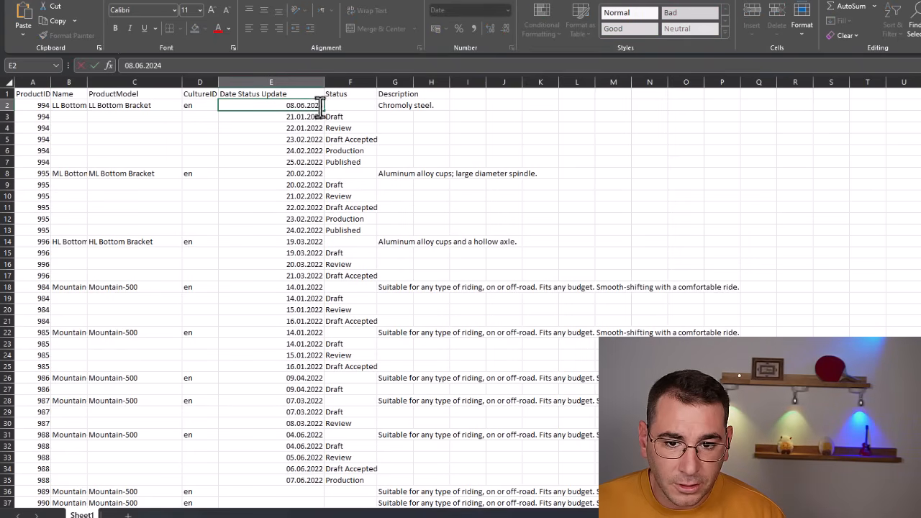
key("BackSpace")
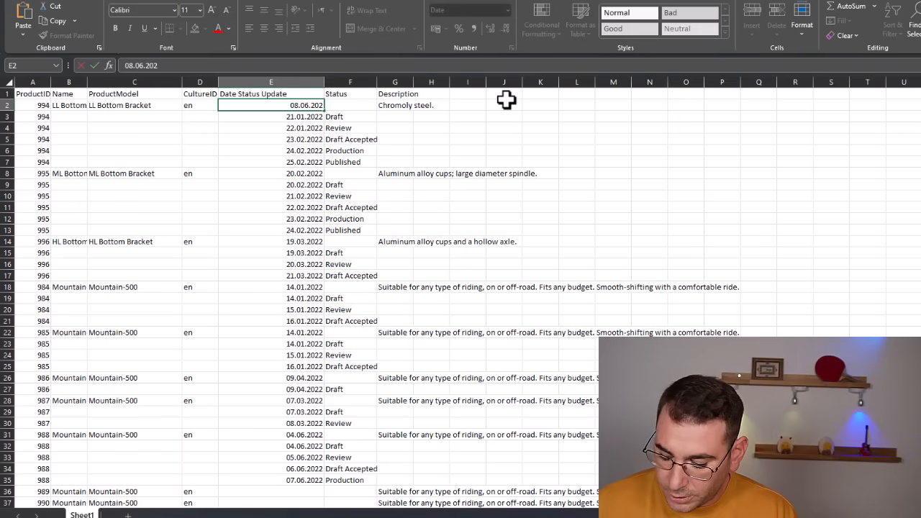
type("5")
left_click(448, 122)
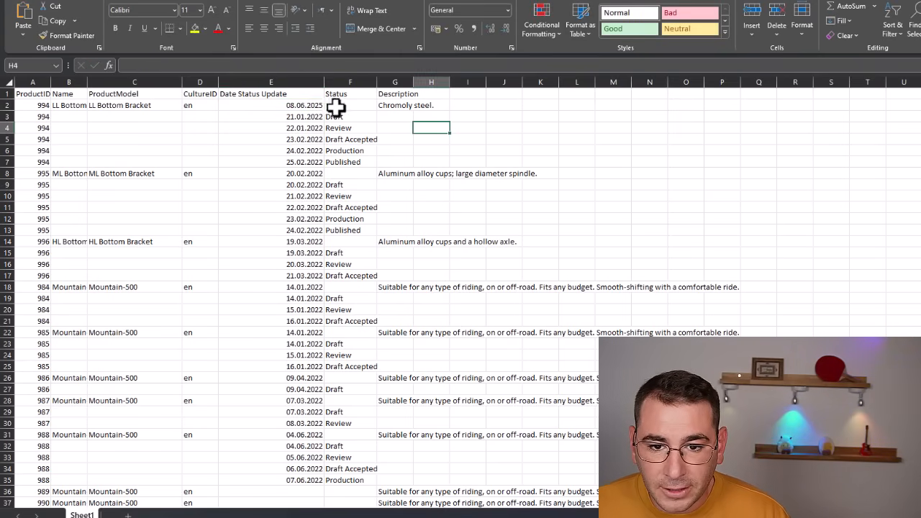
Examine the blank Status cell F2, then select the blank Description cells G3:G7 together with the blank range B3:D7
left_click(352, 107)
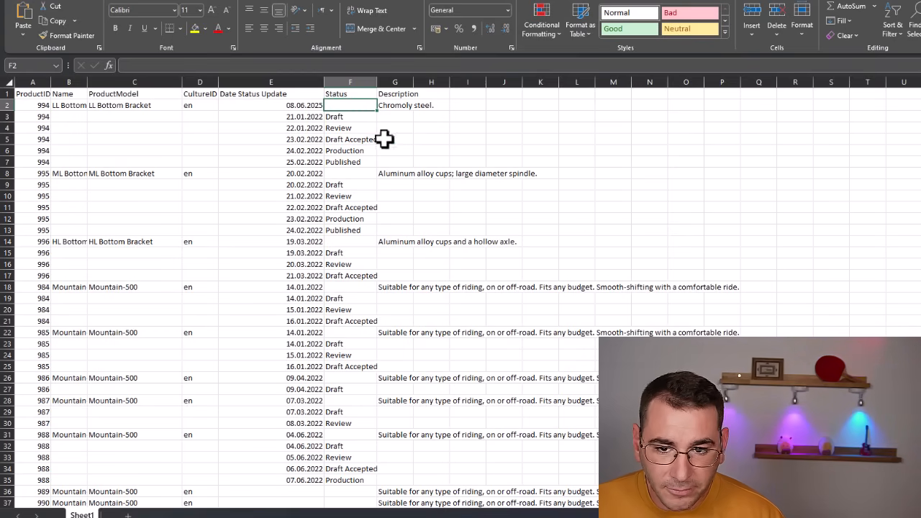
left_click_drag(391, 115, 393, 159)
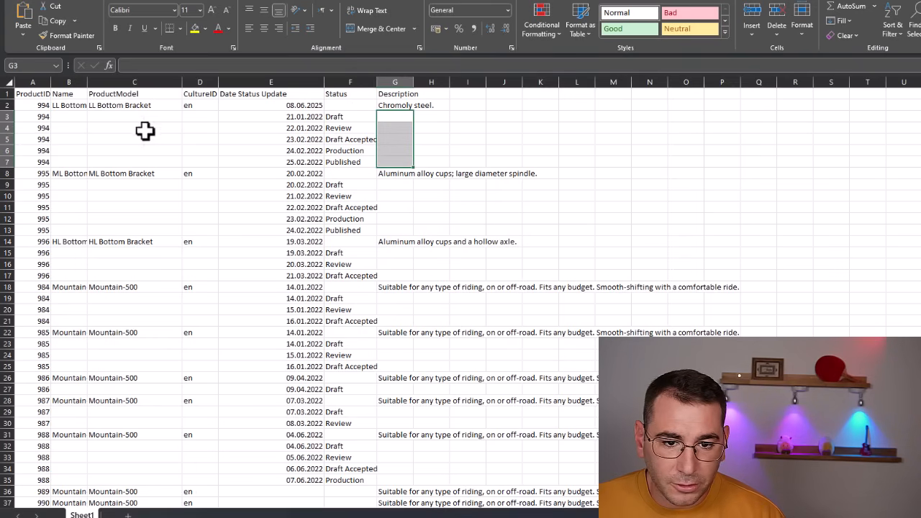
left_click_drag(69, 115, 199, 163)
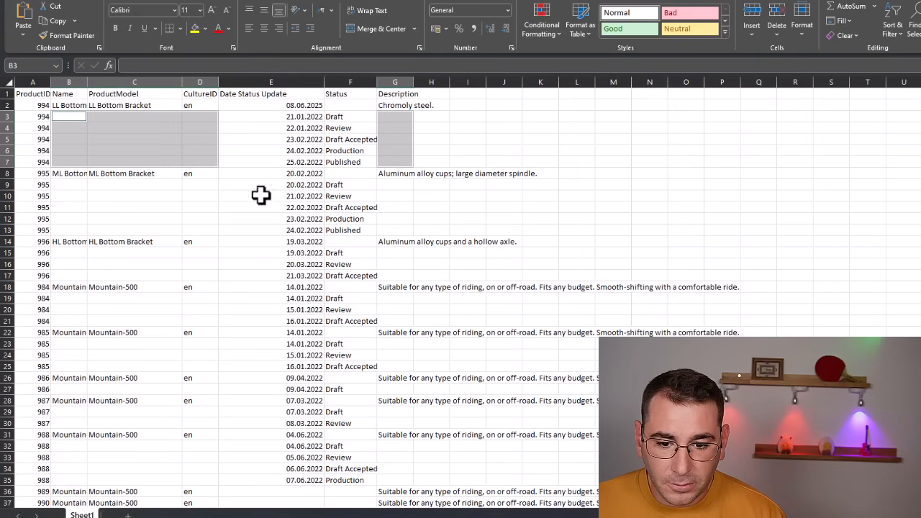
Clear the multi-range selection in the source workbook and select the blank Status cell F2
left_click(261, 196)
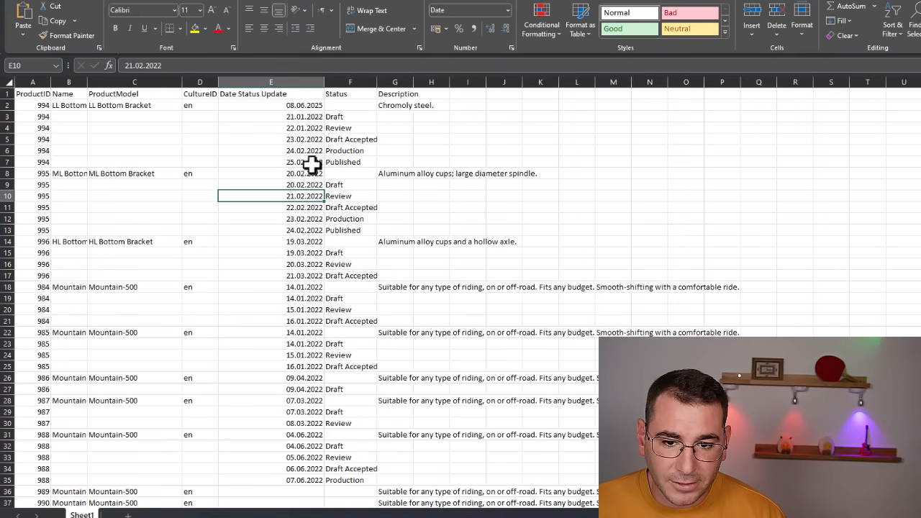
left_click(336, 105)
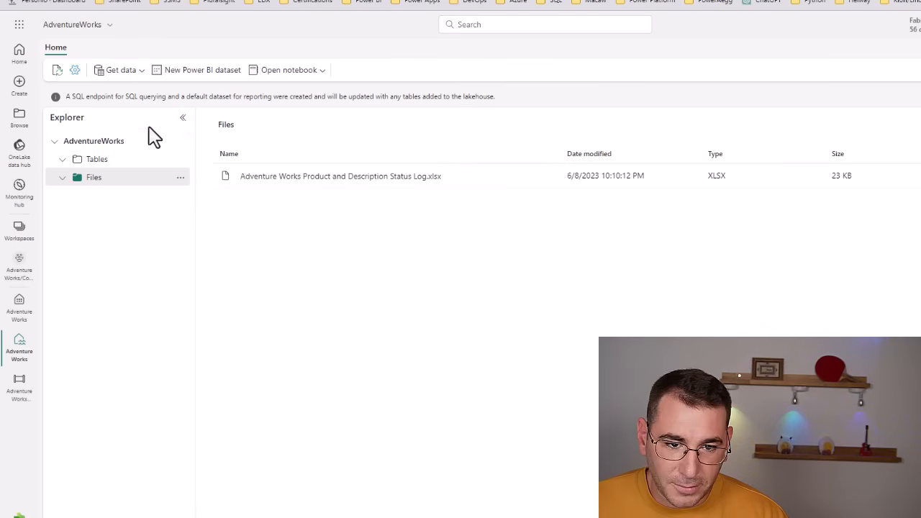
In the Fabric AdventureWorks lakehouse, upload Adventure Works Product and Description Status Log.xlsx to Files, overwriting the existing file, and close the upload form
left_click(138, 73)
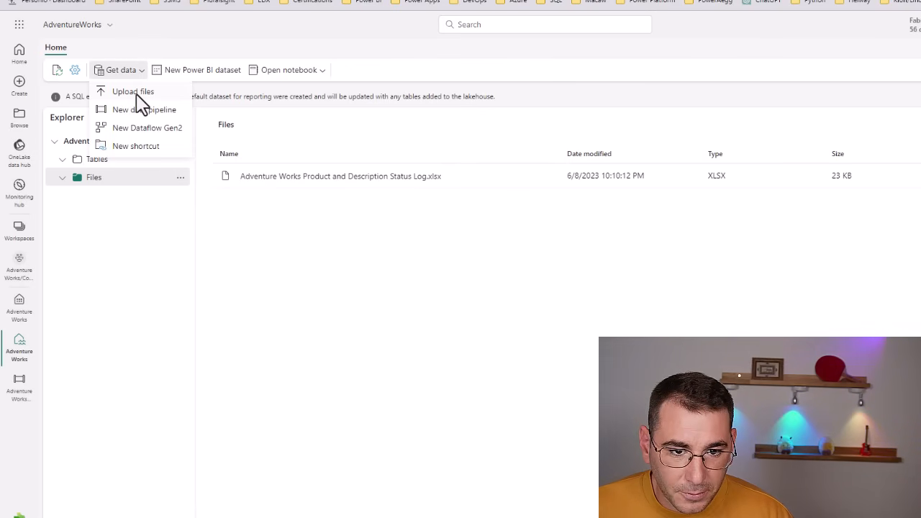
left_click(133, 91)
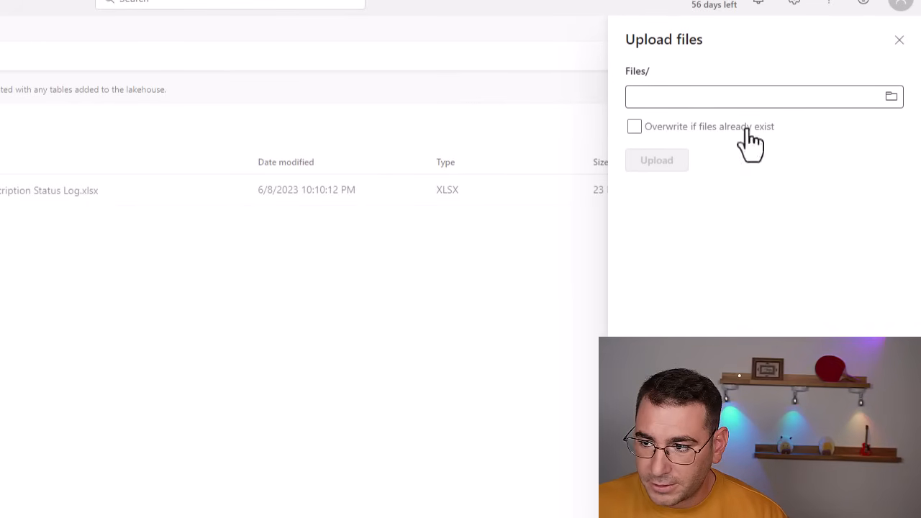
double_click(682, 0)
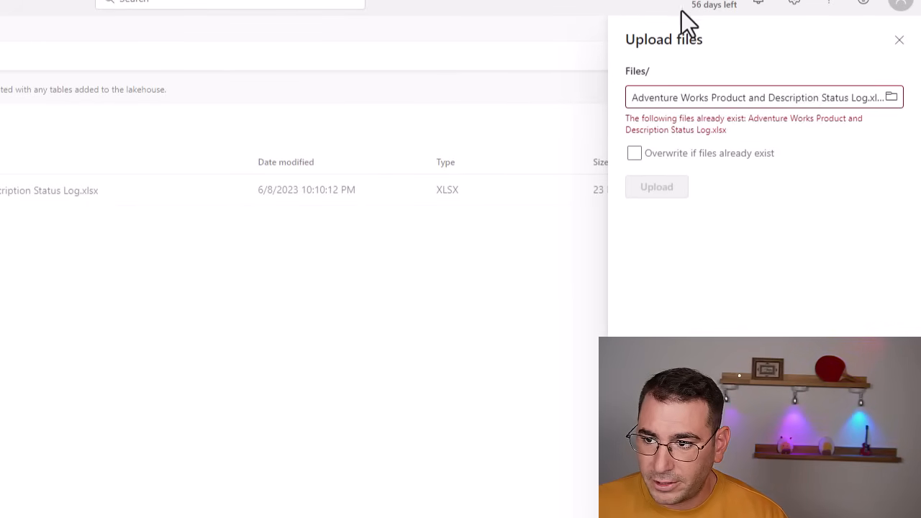
left_click(633, 154)
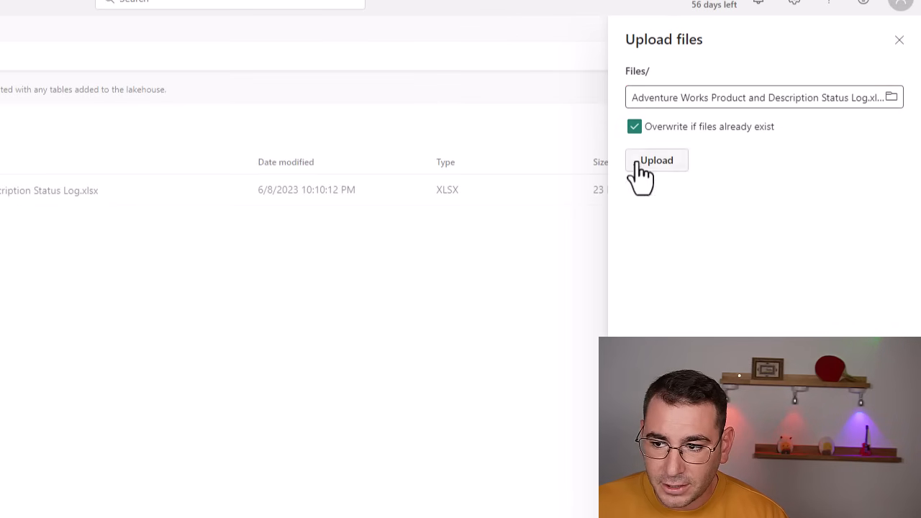
left_click(668, 164)
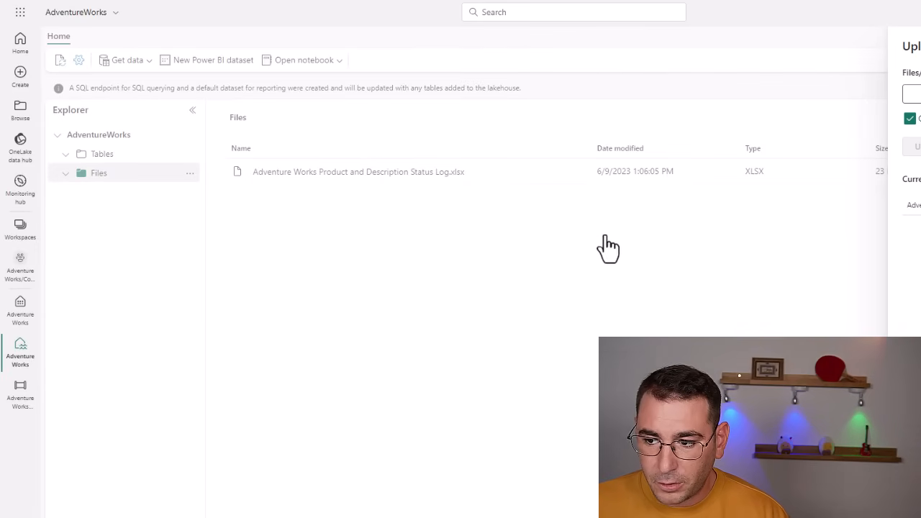
left_click(469, 255)
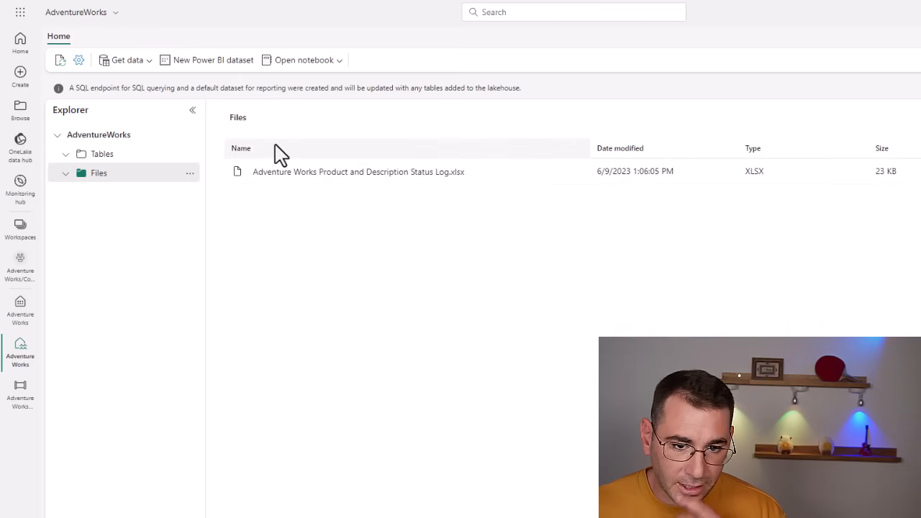
Open the Adventure Works Pipeline, show its last run's output, and run the whole pipeline
left_click(19, 405)
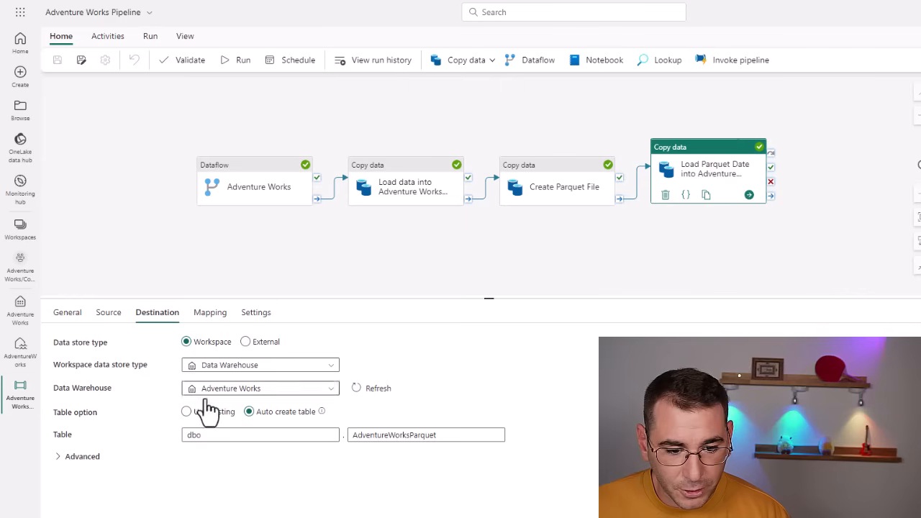
left_click(334, 264)
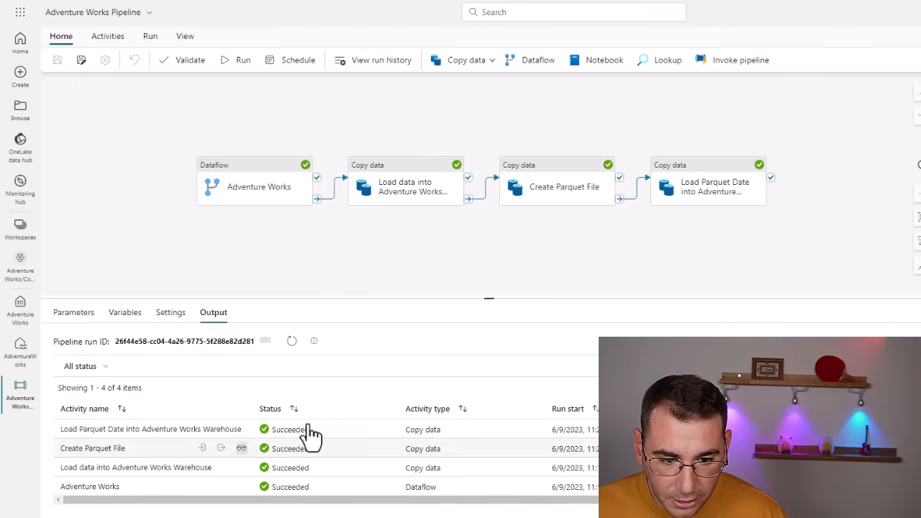
mouse_move(314, 345)
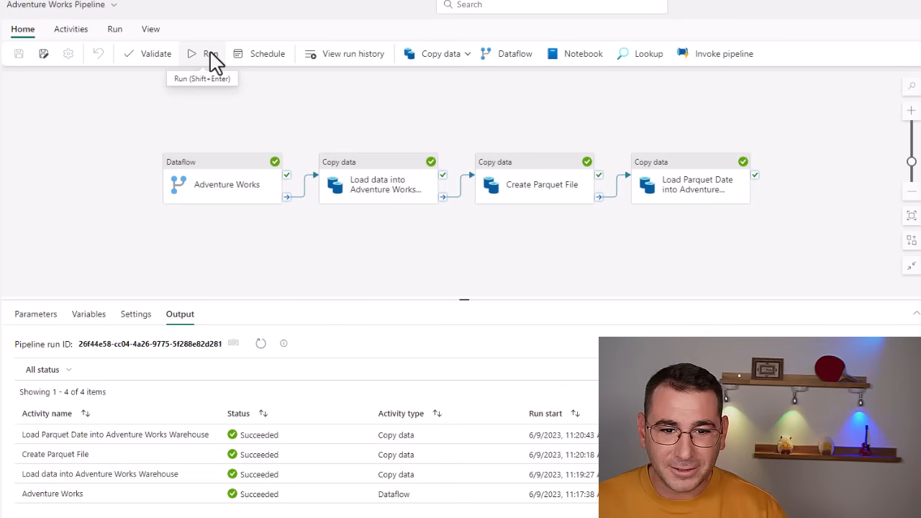
left_click(214, 58)
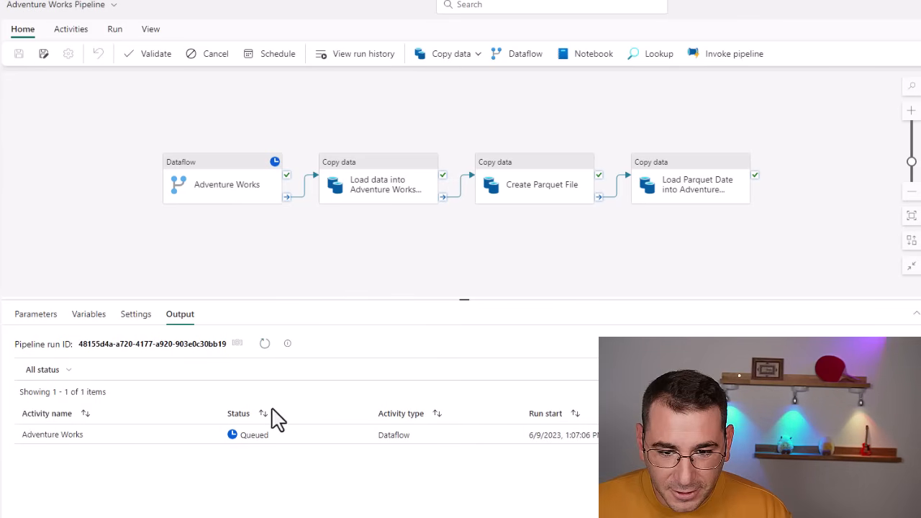
Refresh the pipeline run output repeatedly to monitor the dataflow and the three copy activities until the run ends
left_click(264, 344)
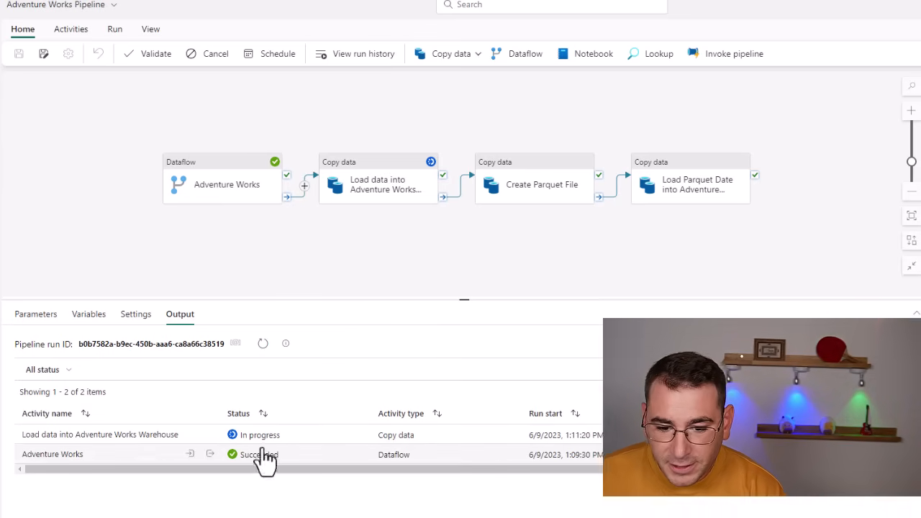
left_click(260, 345)
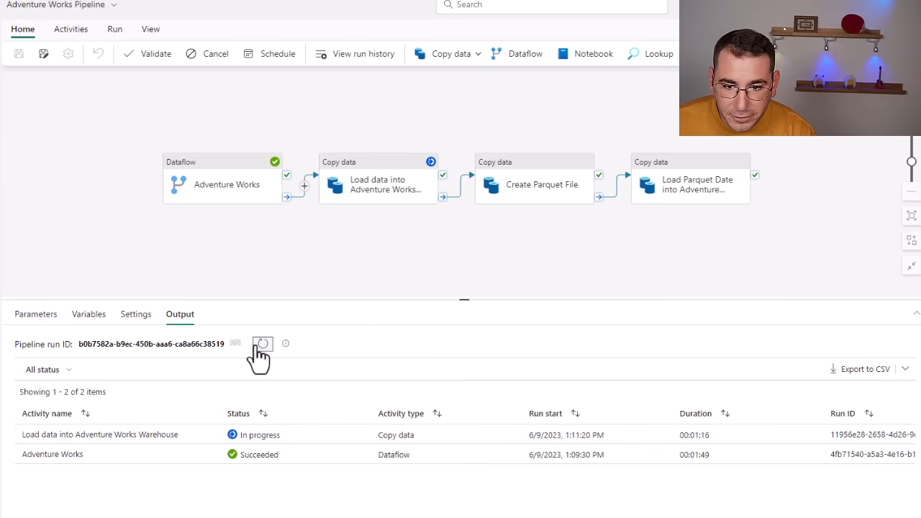
left_click(260, 345)
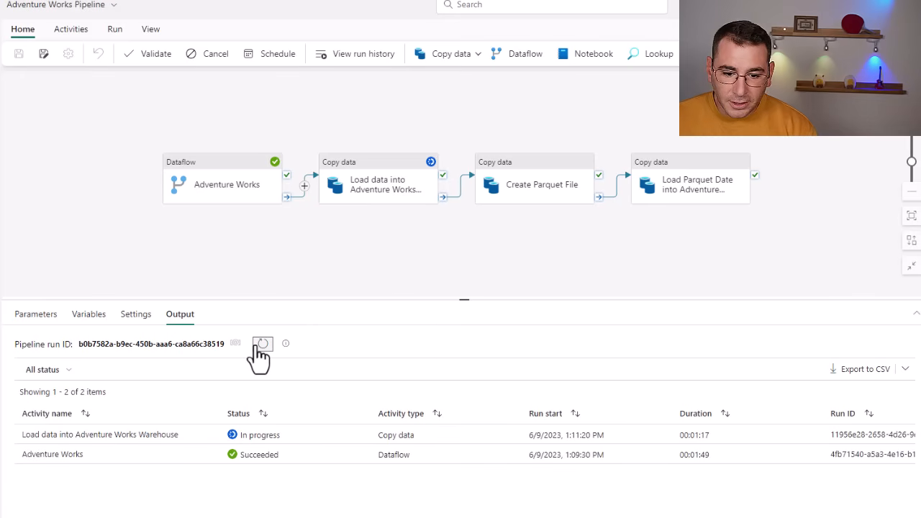
left_click(260, 344)
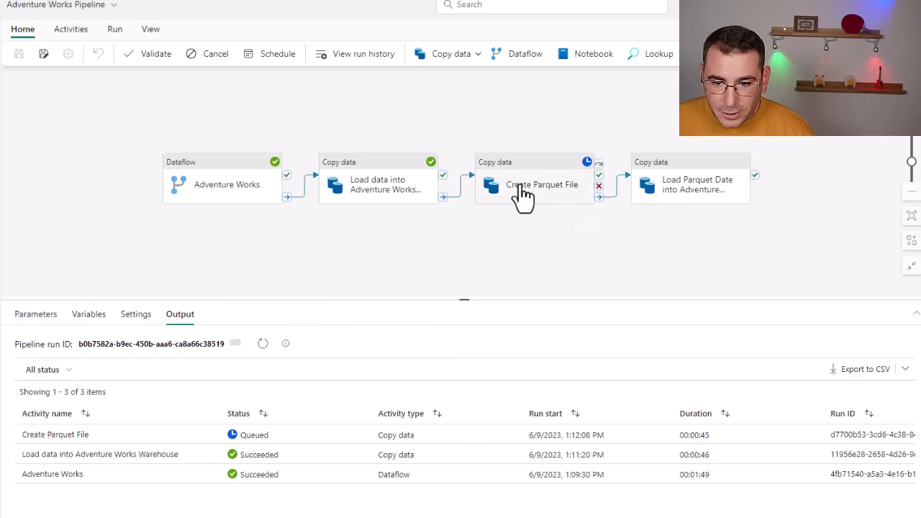
left_click(262, 344)
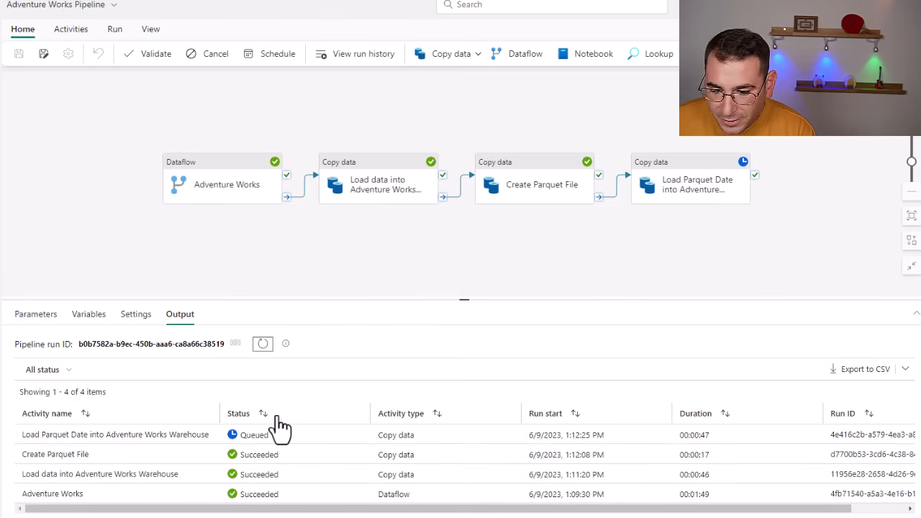
left_click(263, 345)
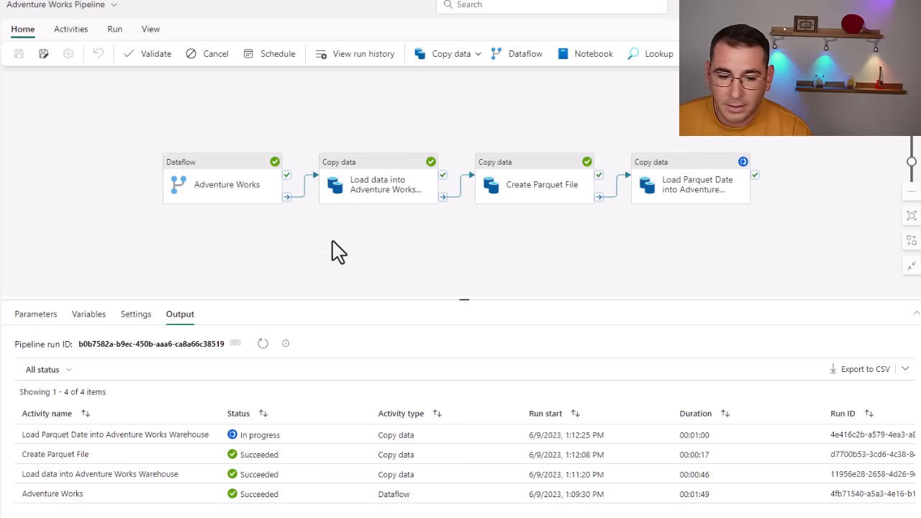
left_click(260, 345)
left_click(259, 347)
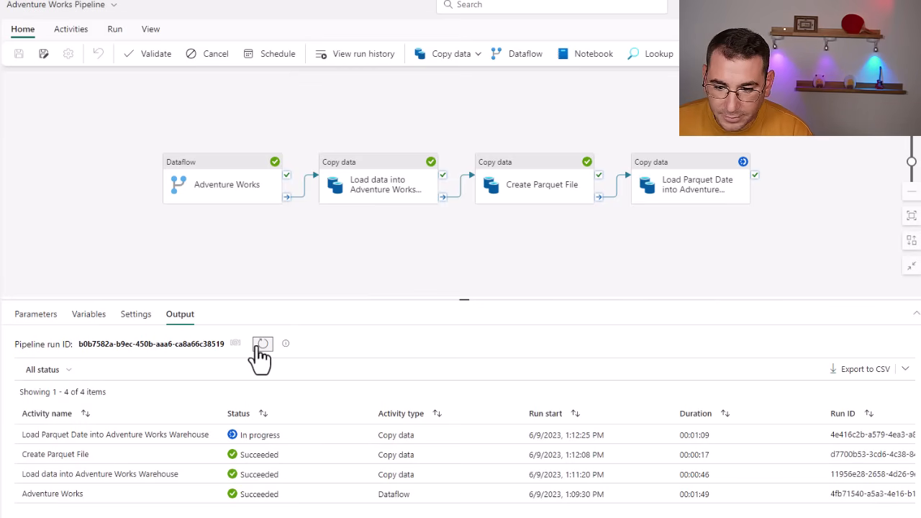
left_click(260, 345)
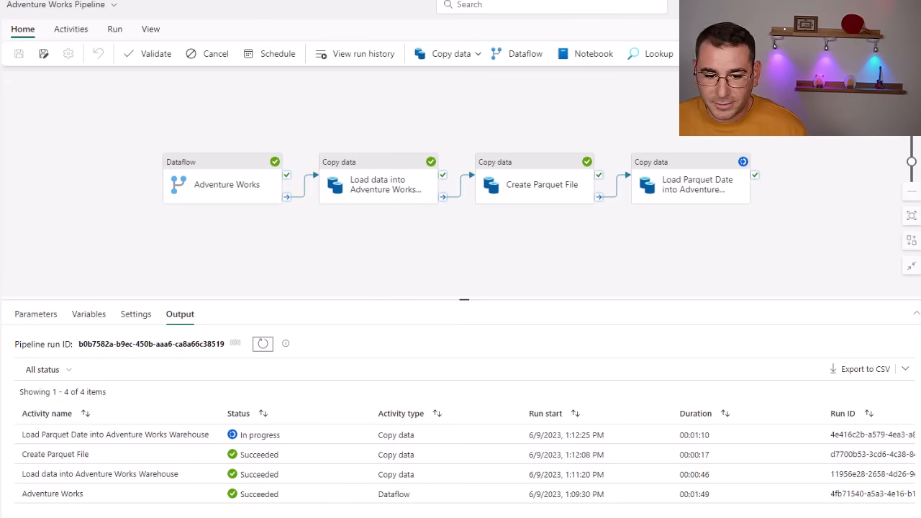
left_click(261, 346)
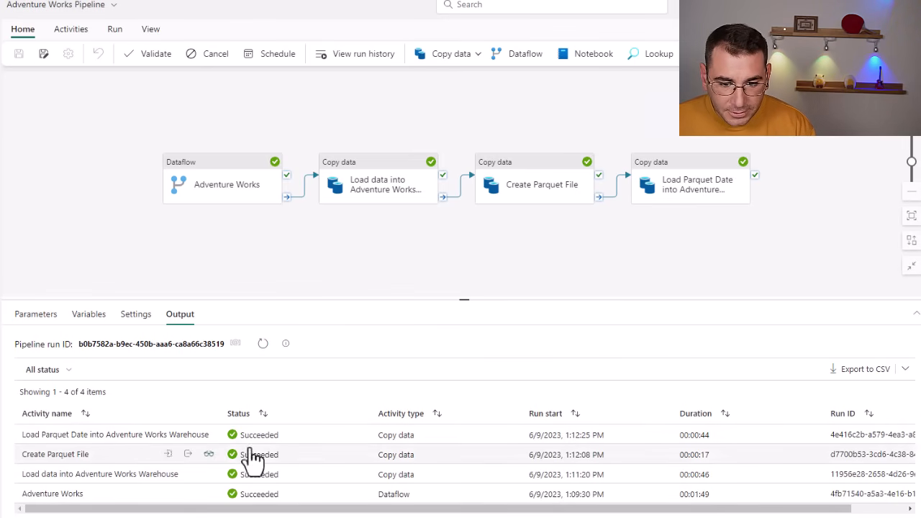
Preview the AdventureWorksTransformed table in the lakehouse and widen Date_Status_Update to inspect the first row's date
mouse_move(170, 438)
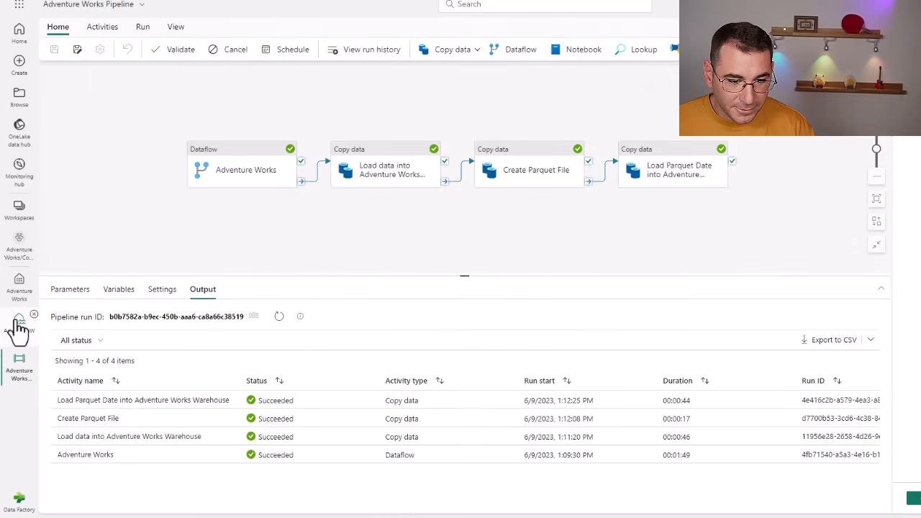
left_click(18, 324)
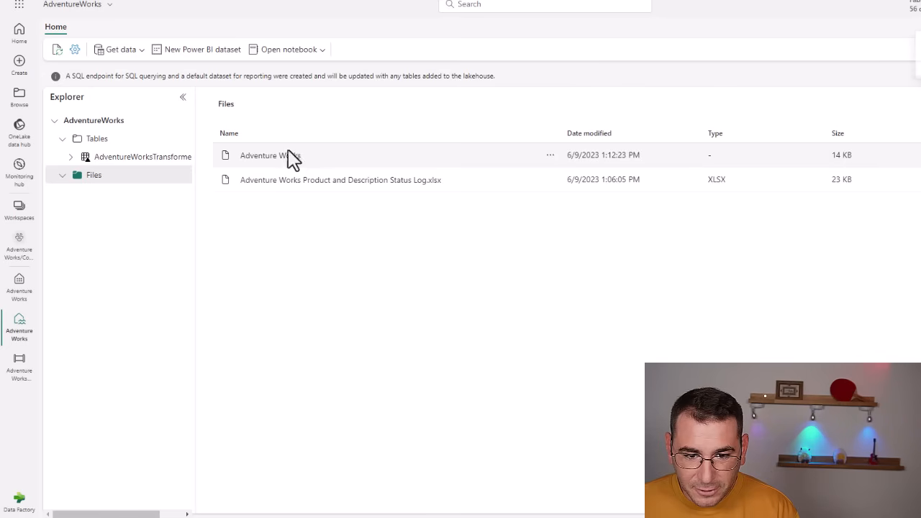
left_click(114, 158)
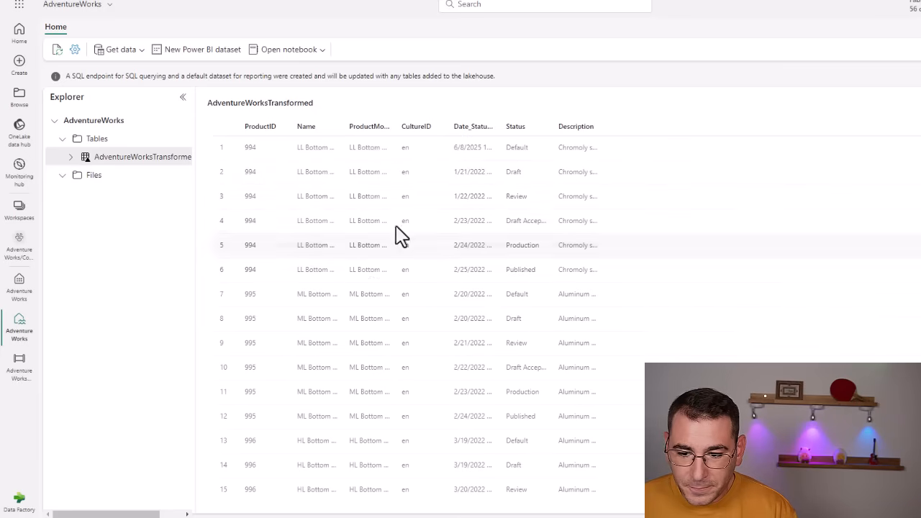
left_click_drag(499, 126, 589, 126)
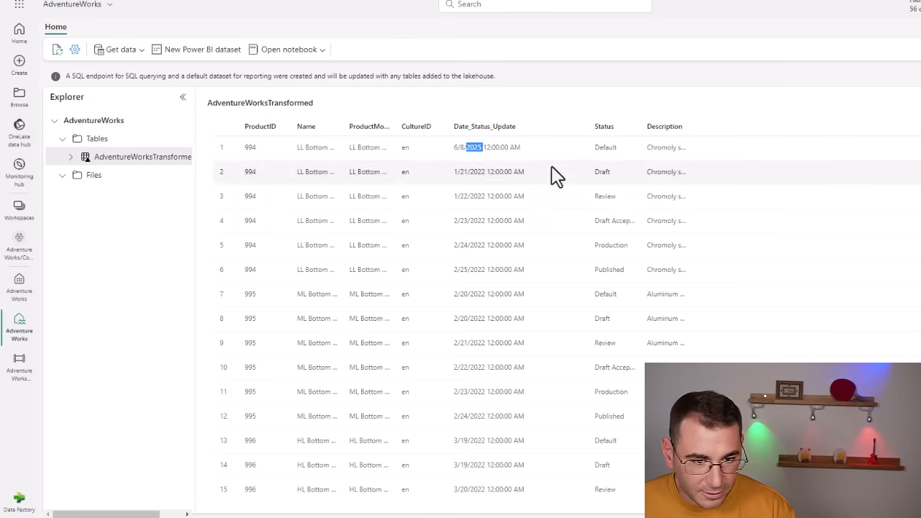
In the Adventure Works warehouse, preview the dbo AdventureWorksTransformed table and highlight the first row's Date_Status_Update value
left_click(21, 295)
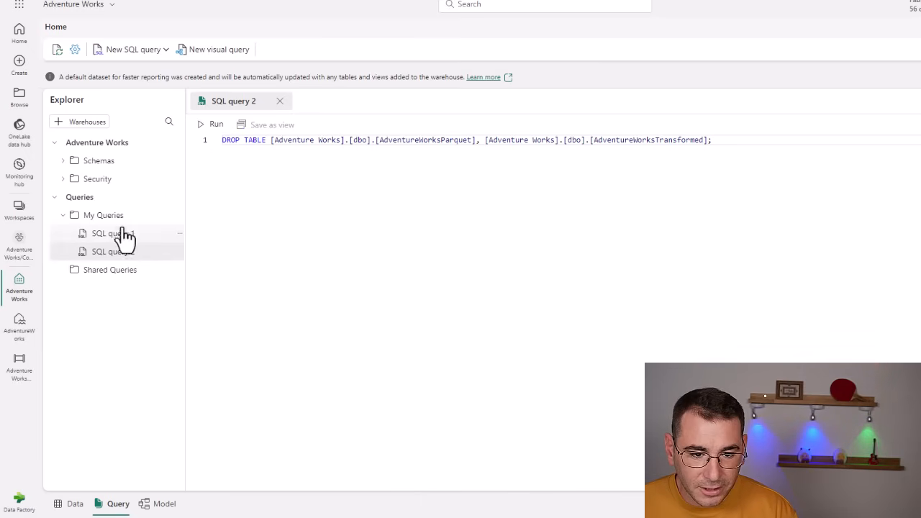
left_click(63, 161)
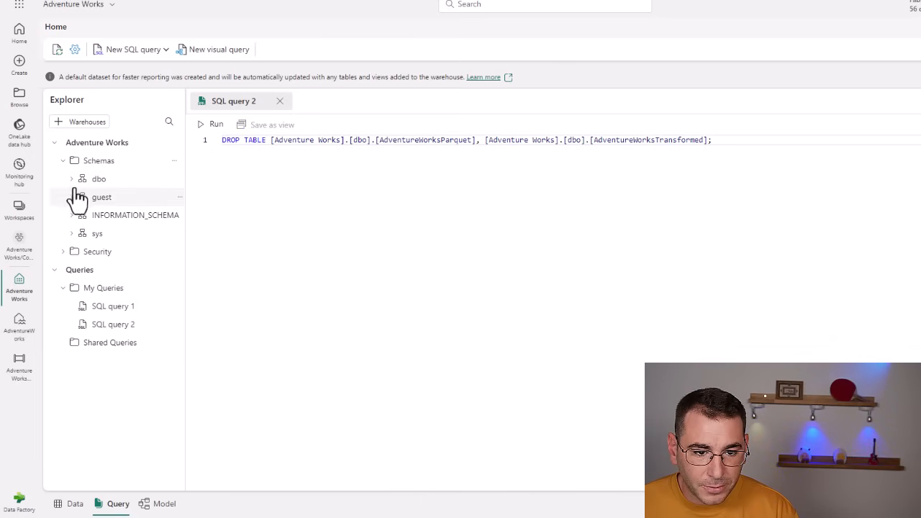
left_click(72, 179)
left_click(80, 234)
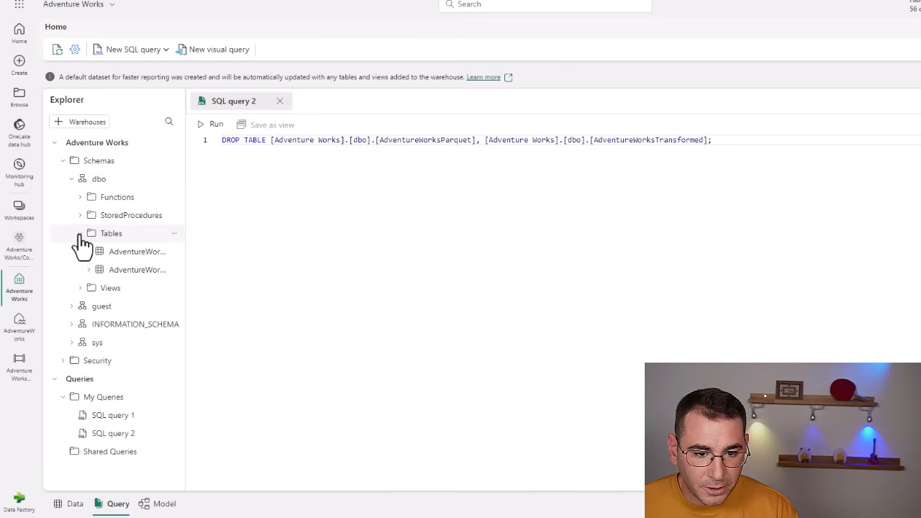
left_click(137, 271)
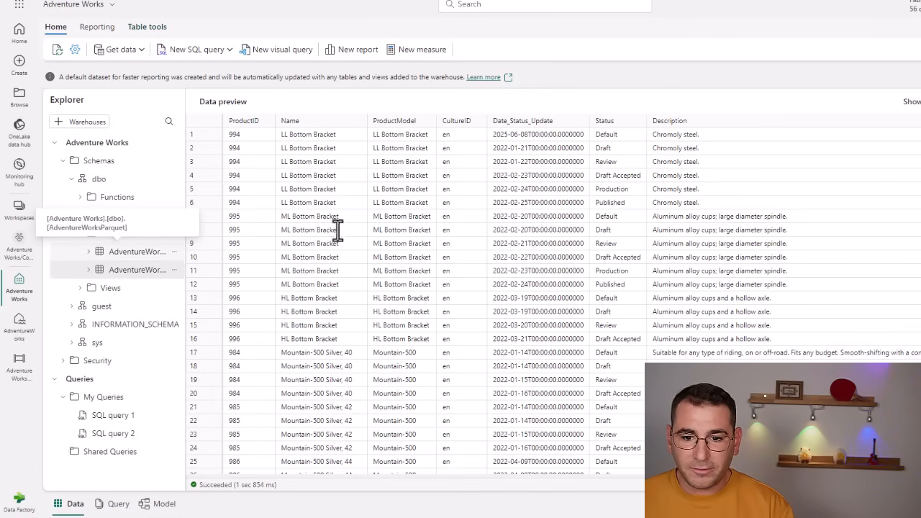
left_click_drag(494, 134, 565, 135)
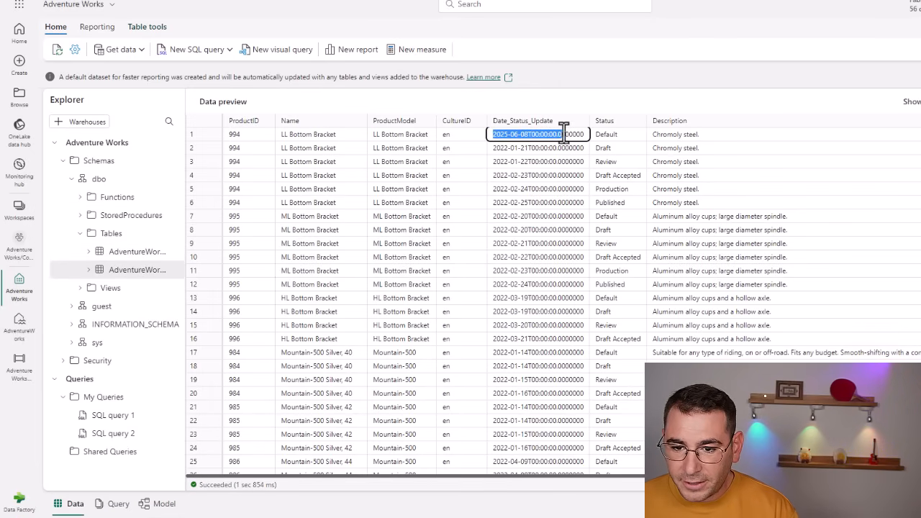
Preview the dbo AdventureWorksParquet table in the warehouse and check the first row's Date_Status_Update value
left_click(129, 252)
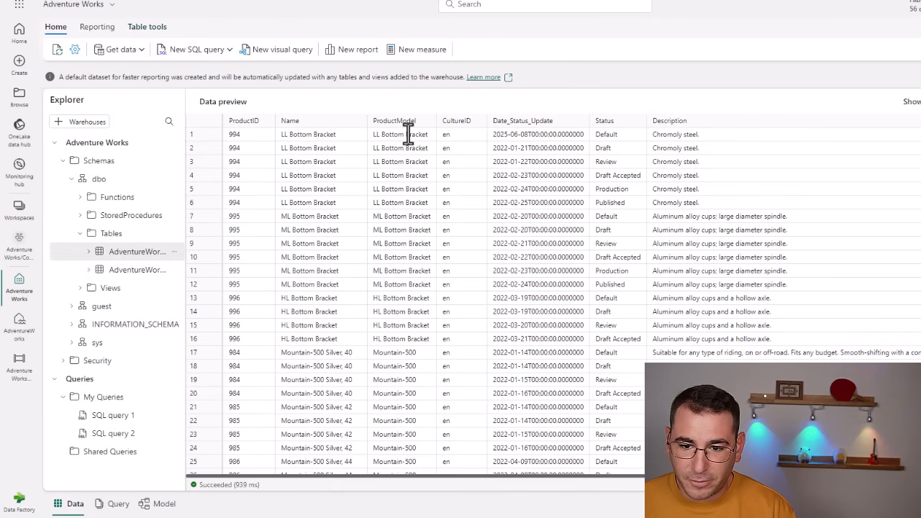
left_click_drag(493, 135, 541, 135)
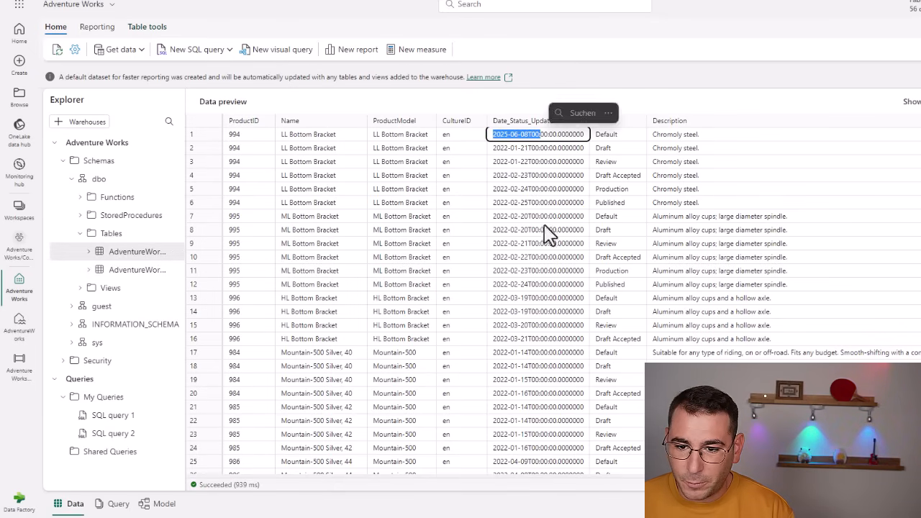
left_click(537, 270)
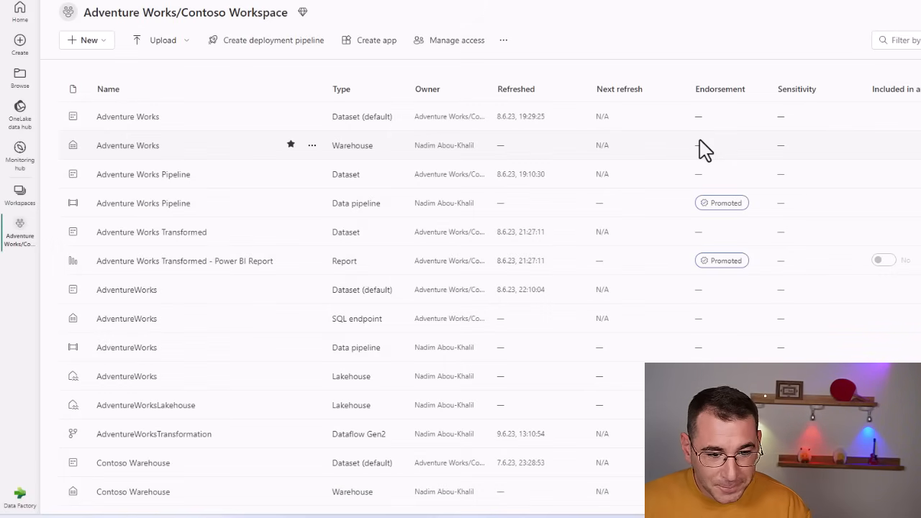
Create a workspace named Adventure Works with the Trial license mode and the small dataset storage format
left_click(27, 211)
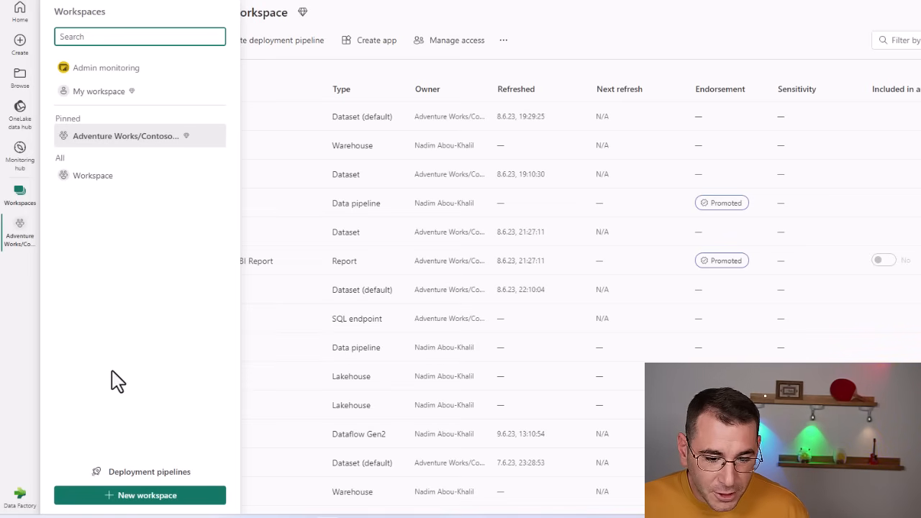
left_click(143, 496)
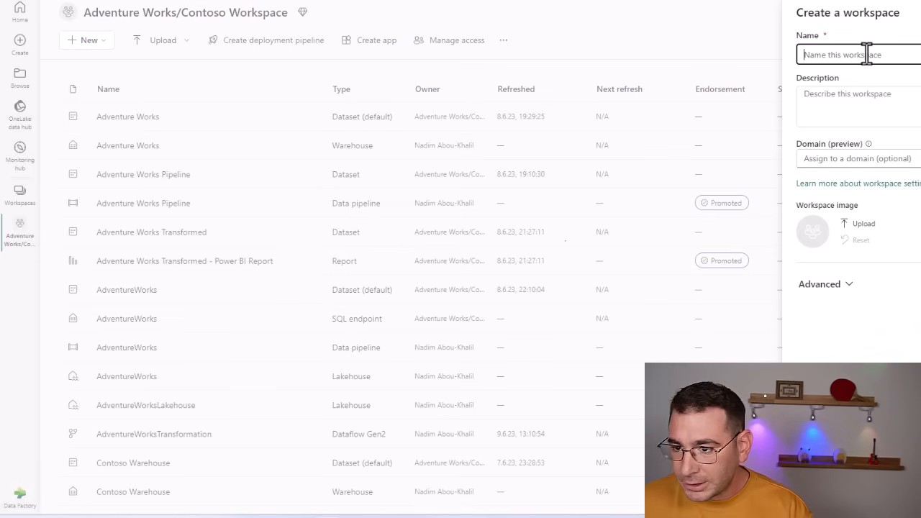
type("Adventure Works")
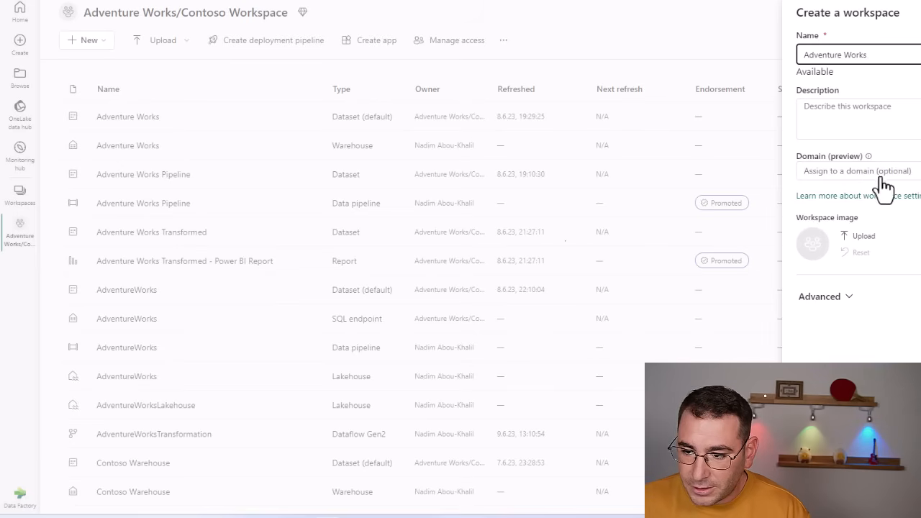
left_click(853, 185)
left_click(853, 185)
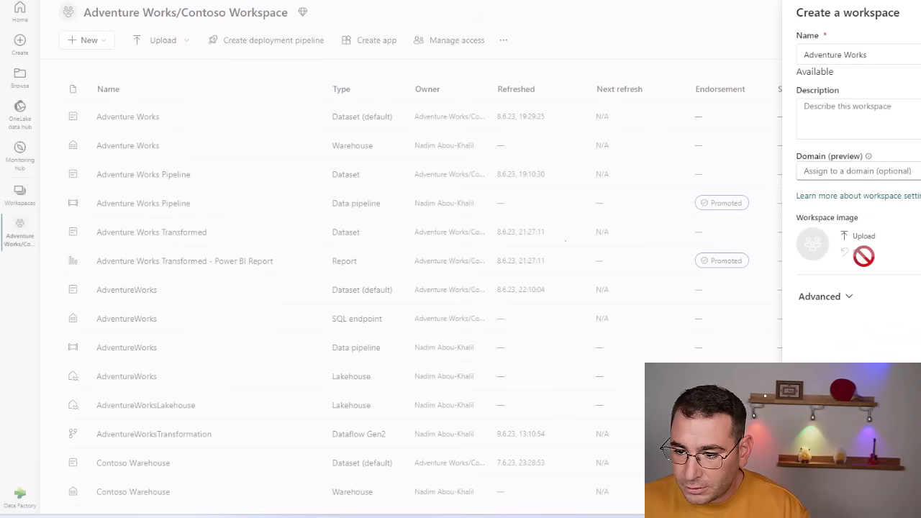
left_click(847, 297)
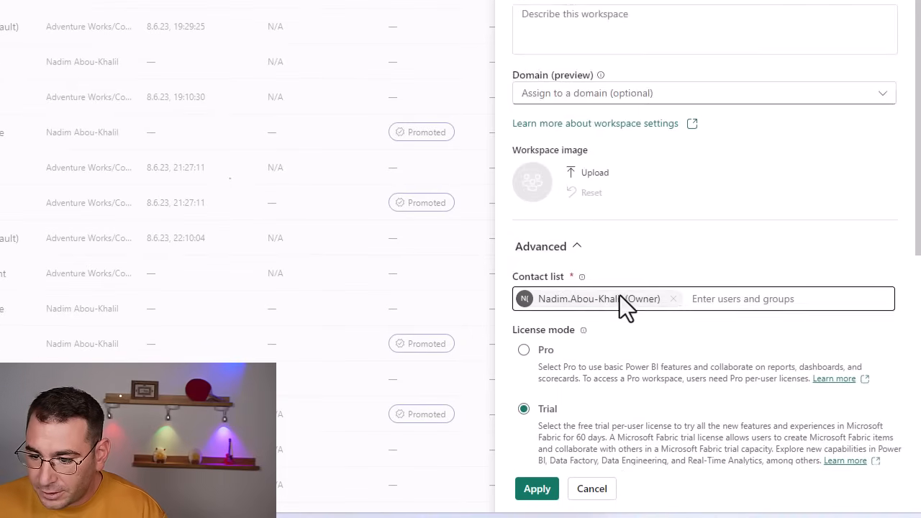
scroll(886, 345, "down", 3)
scroll(597, 346, "down", 3)
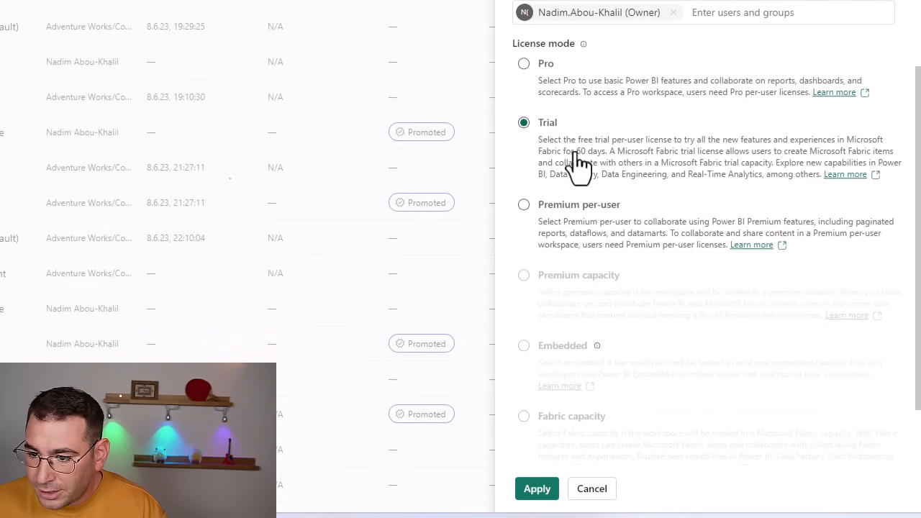
scroll(597, 173, "down", 6)
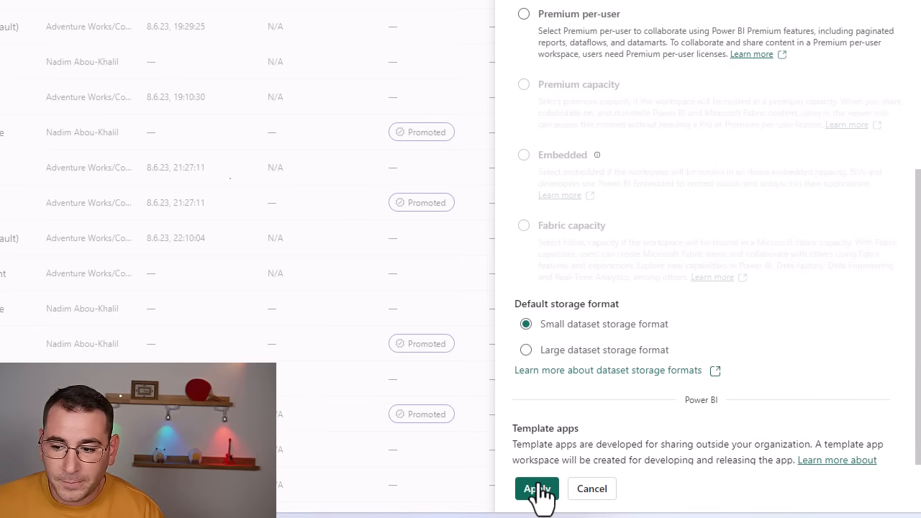
left_click(540, 493)
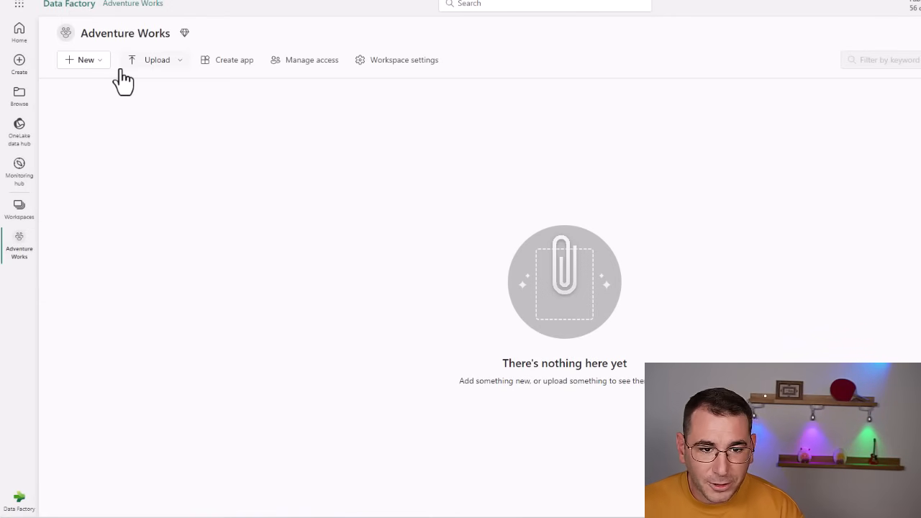
Create a lakehouse named Adventure_Works_Demo in the Adventure Works workspace
left_click(91, 61)
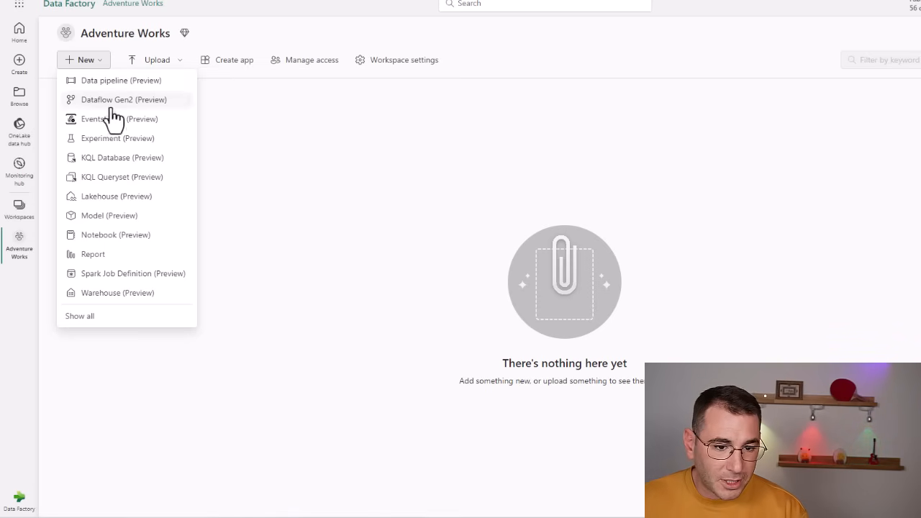
left_click(140, 201)
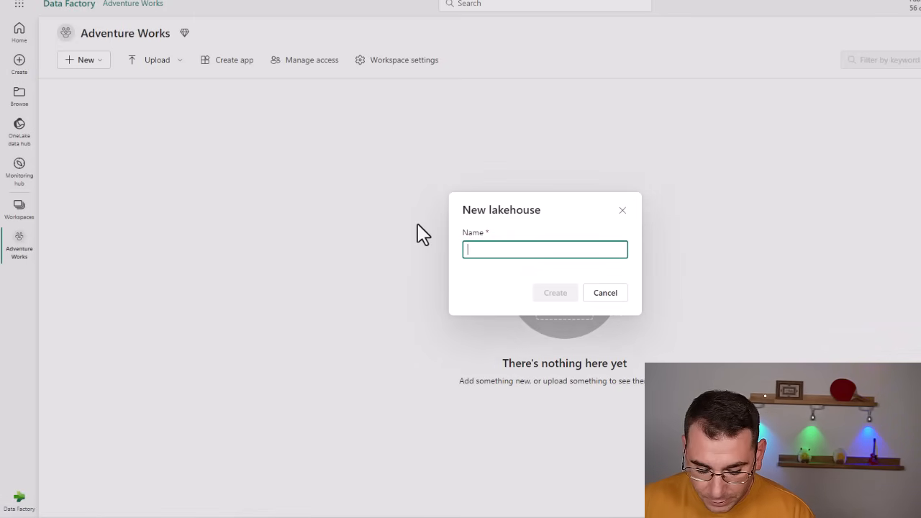
type("Adventure Works Demo")
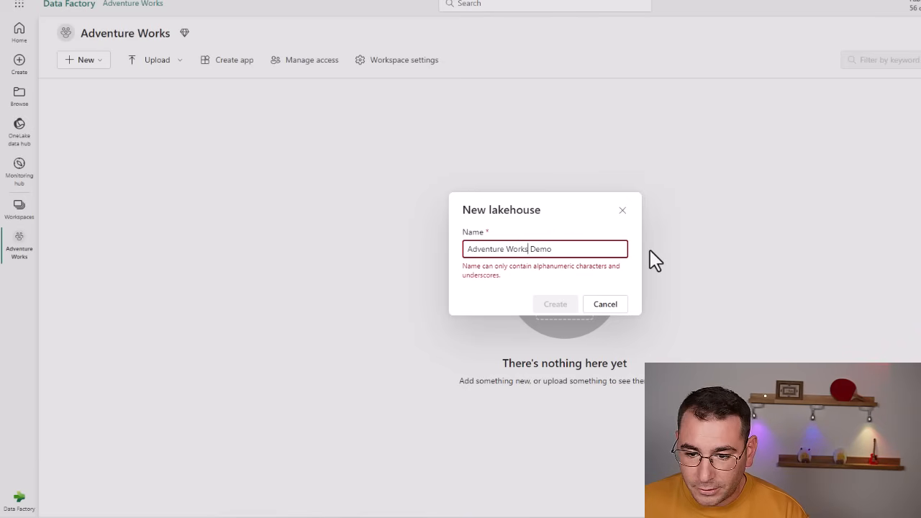
key("BackSpace")
type("_")
left_click(504, 249)
type("_")
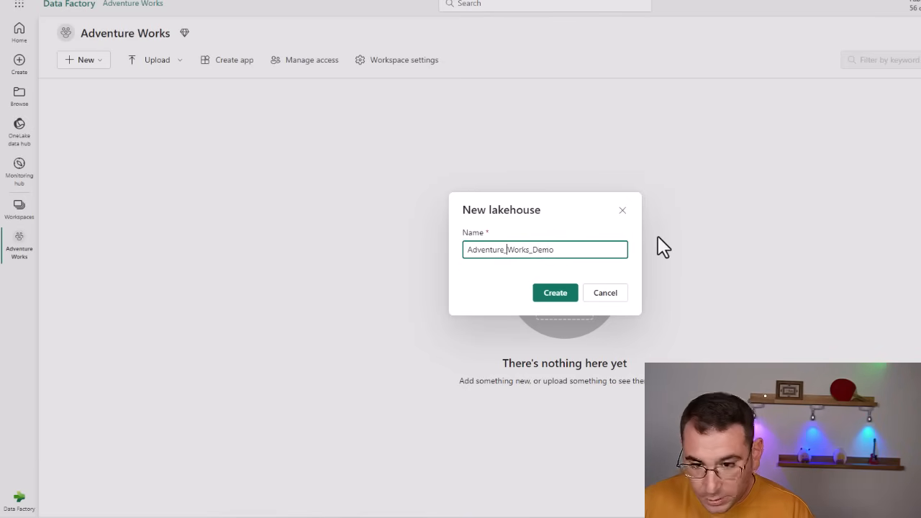
left_click(549, 300)
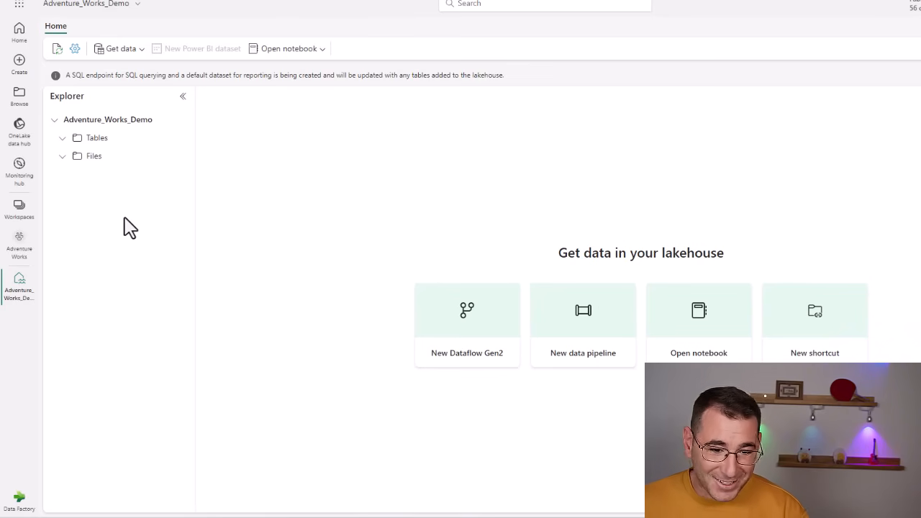
Upload Adventure Works Product and Description Status Log.xlsx to the lakehouse's Files folder and open that folder
left_click(121, 52)
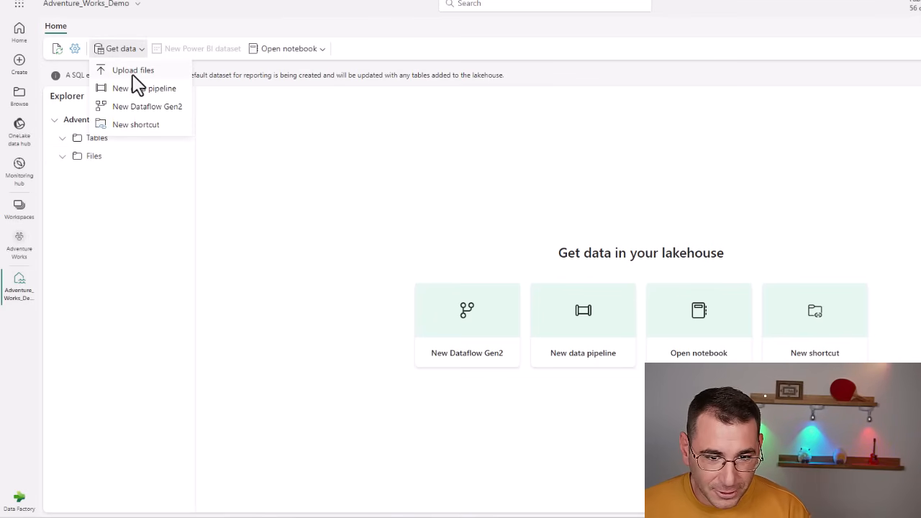
left_click(133, 71)
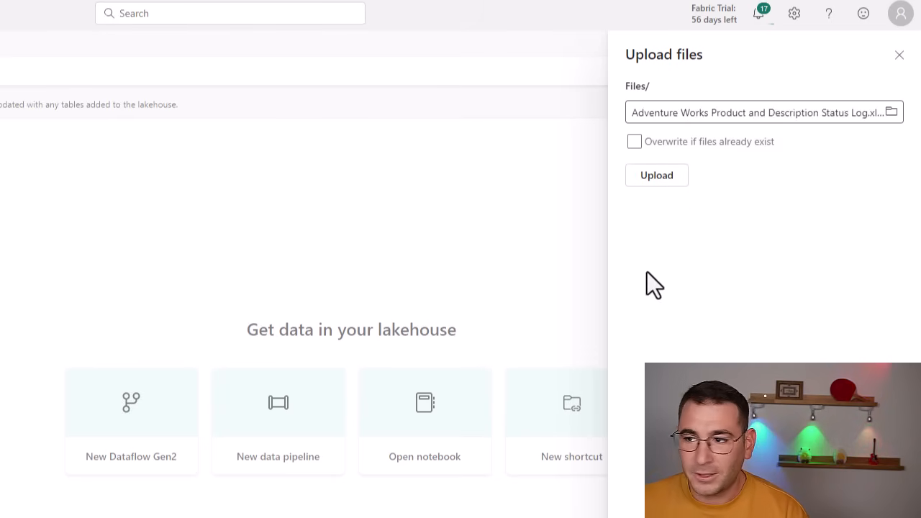
left_click(660, 179)
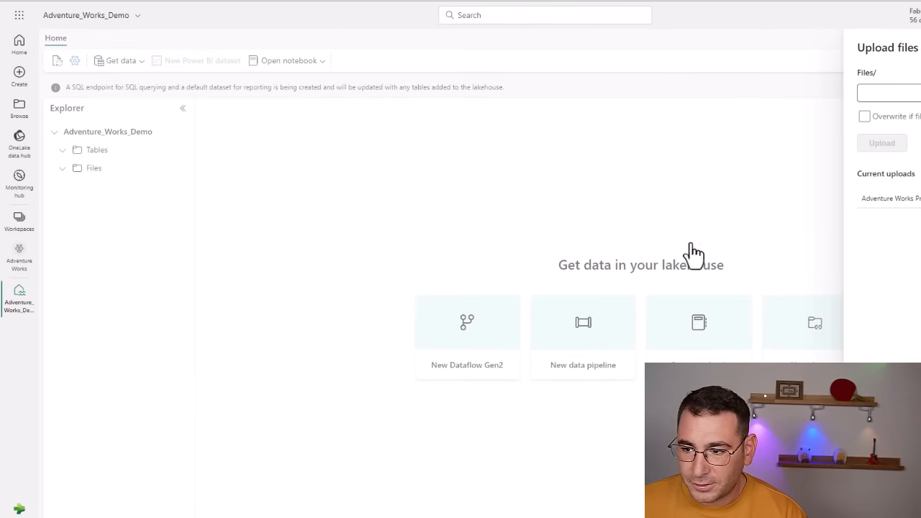
left_click(638, 472)
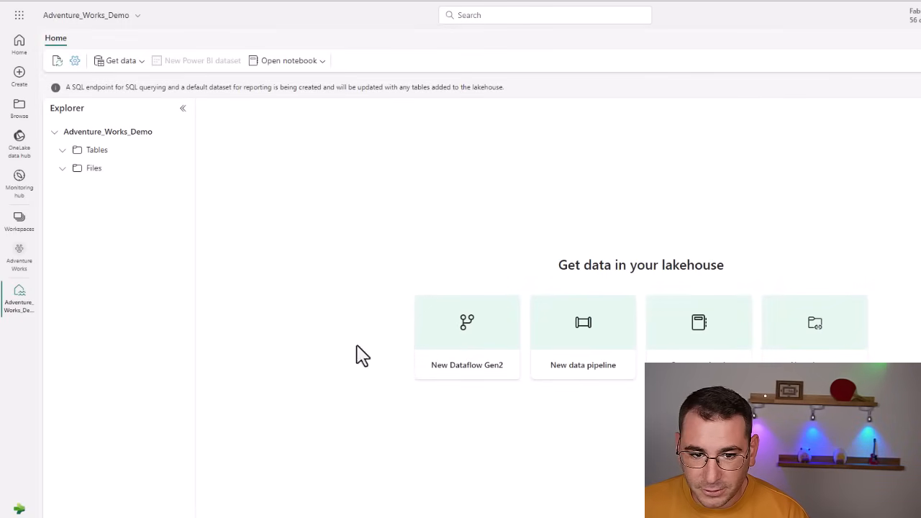
left_click(92, 170)
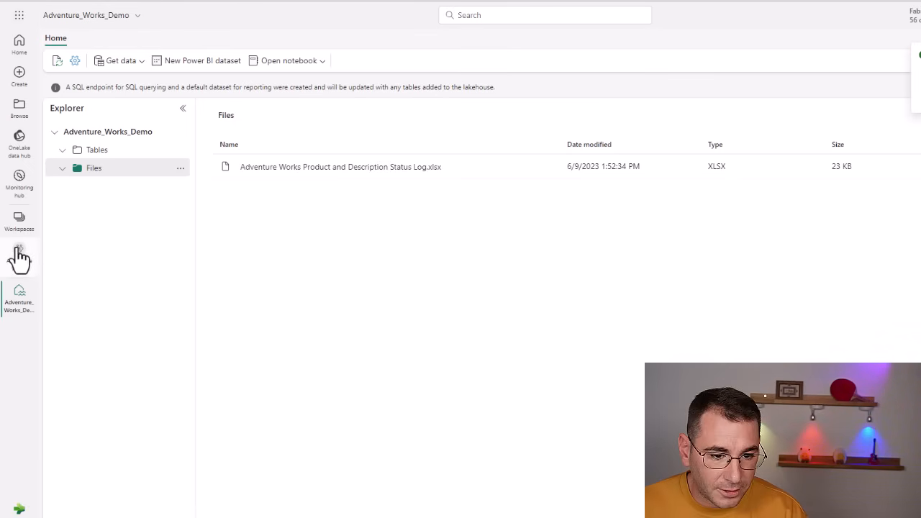
Create a warehouse named Adventure_Works_WH_Demo in the Adventure Works workspace
left_click(19, 248)
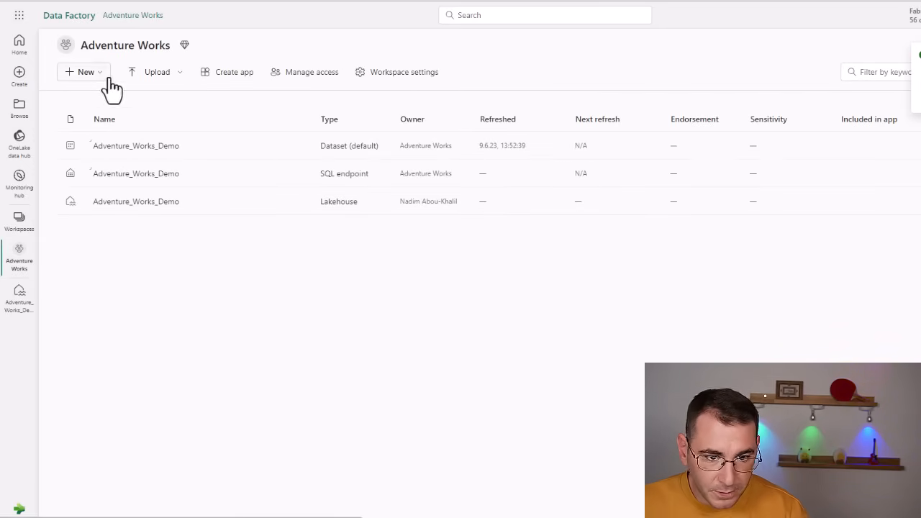
left_click(89, 74)
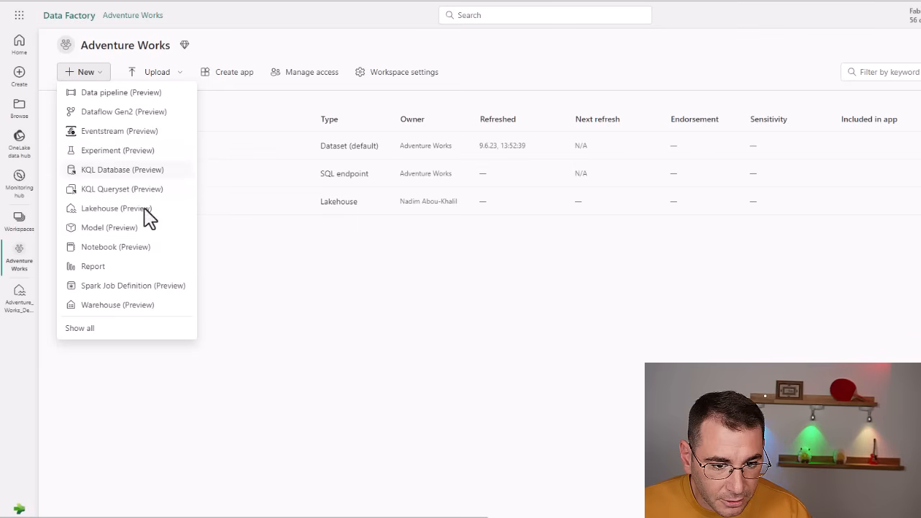
left_click(152, 314)
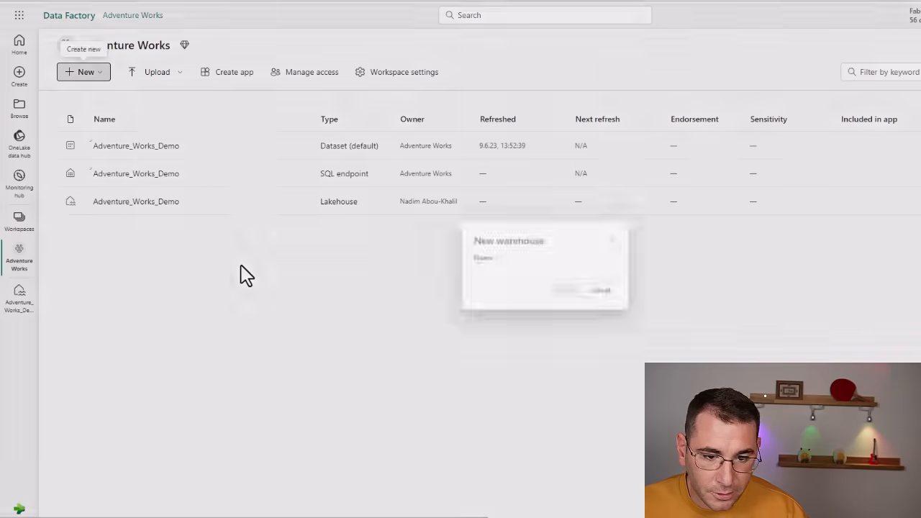
left_click(493, 271)
type("Adventur")
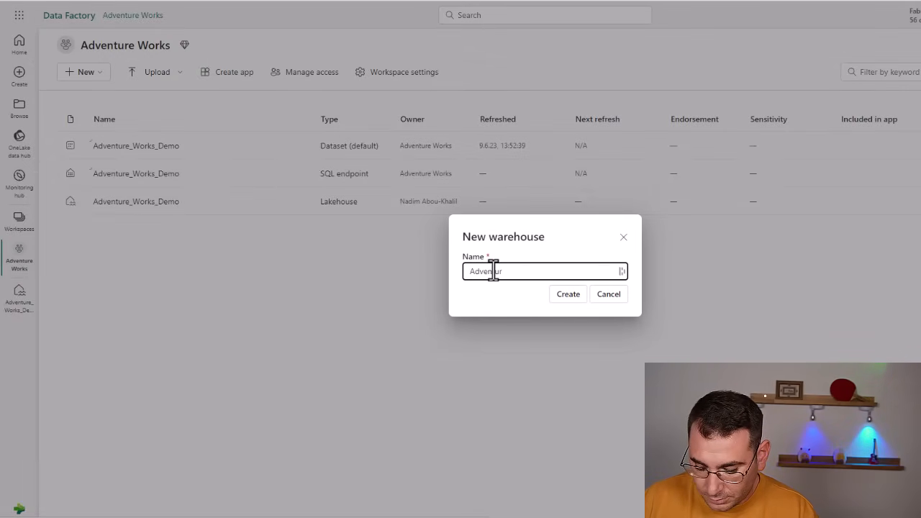
type("e_Works_WH_Demo")
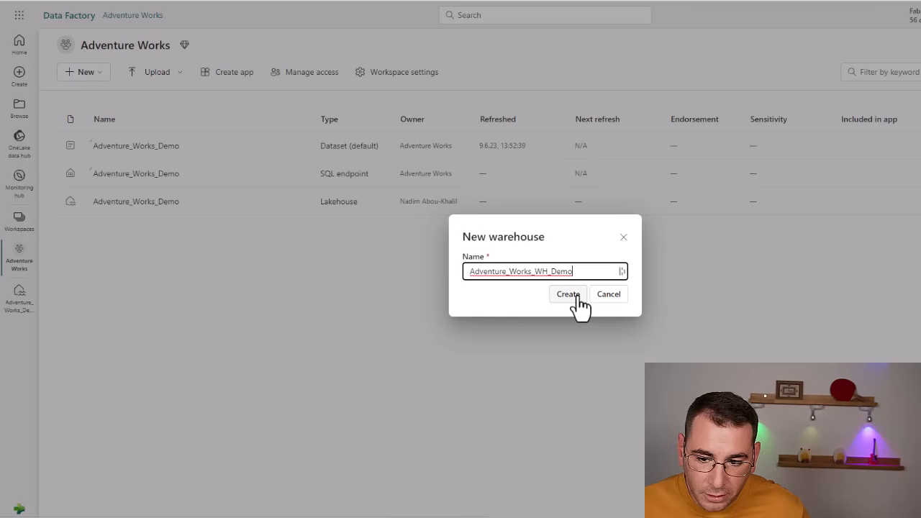
left_click_drag(534, 272, 551, 271)
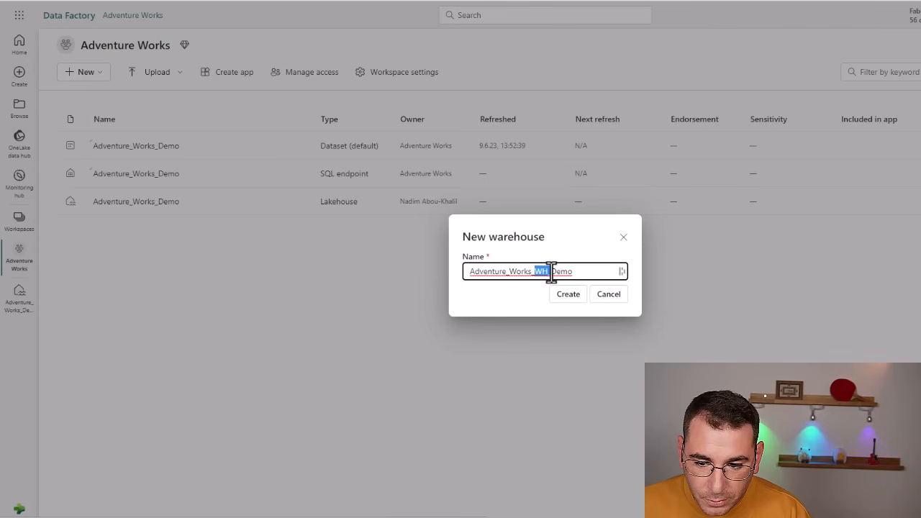
left_click(555, 295)
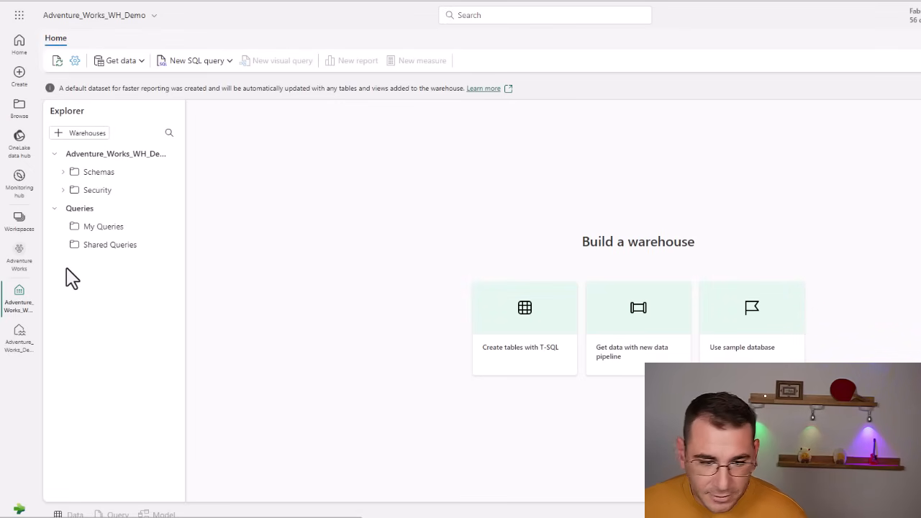
Examine the dbo schema's Tables folder in the new warehouse, and view the Adventure_Works_Demo lakehouse's files
left_click(63, 173)
left_click(72, 191)
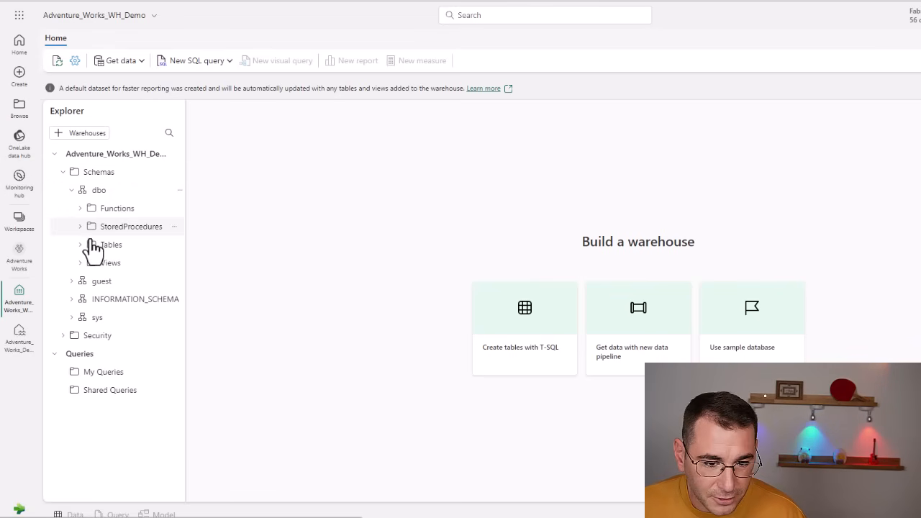
left_click(80, 245)
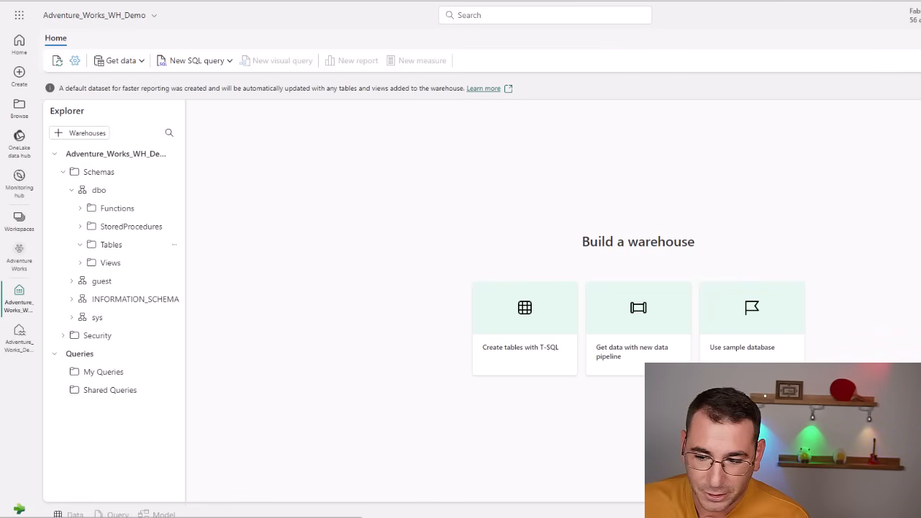
left_click(20, 346)
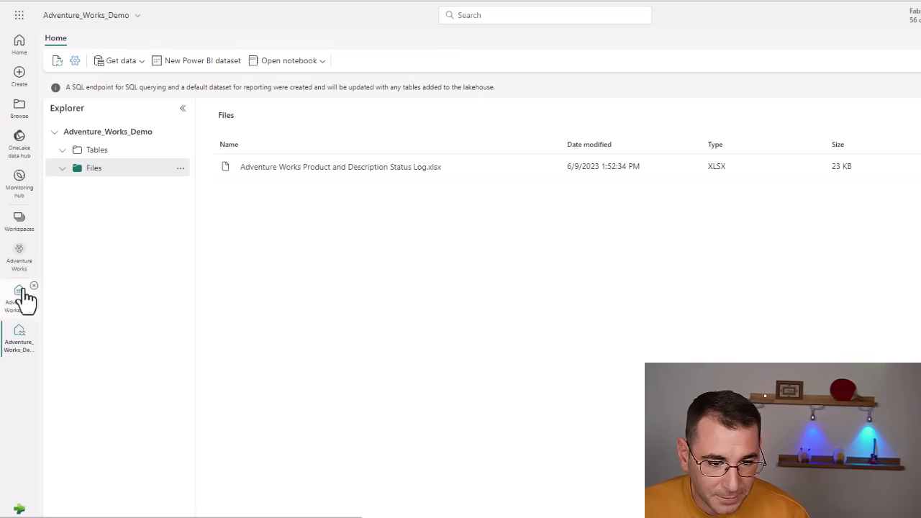
Return to the Adventure Works workspace and create a data pipeline named Adventure_Works_Pipeline_Demo
left_click(14, 259)
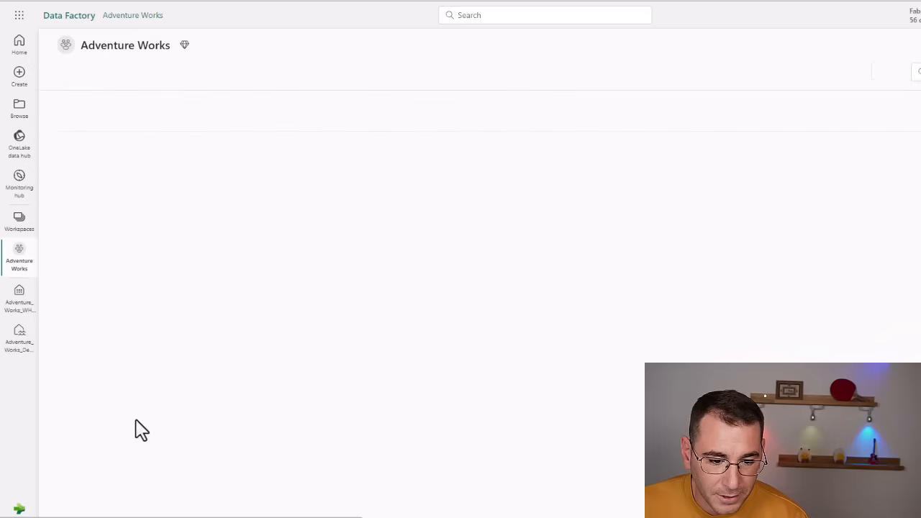
left_click(20, 508)
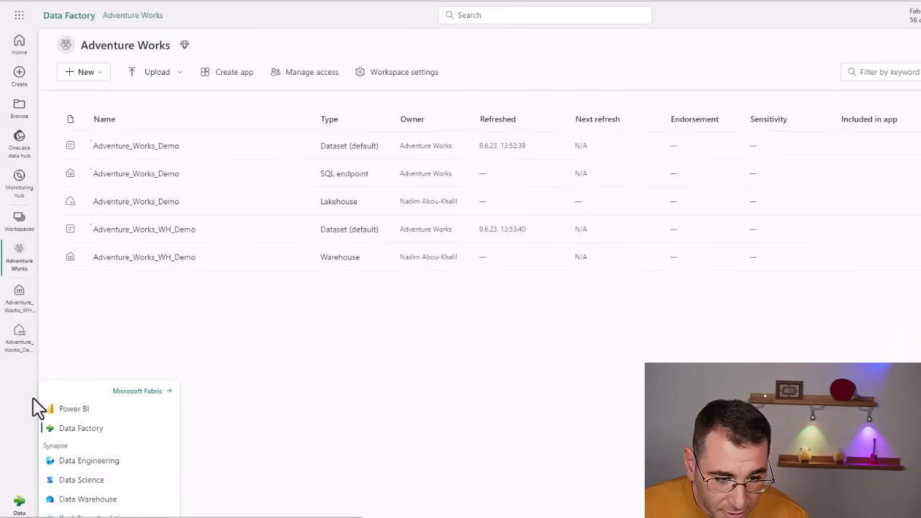
left_click(256, 320)
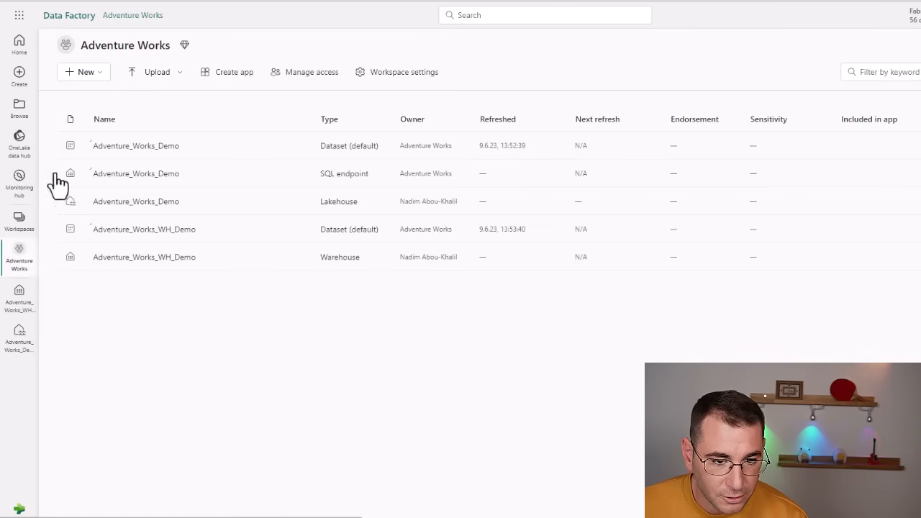
left_click(87, 73)
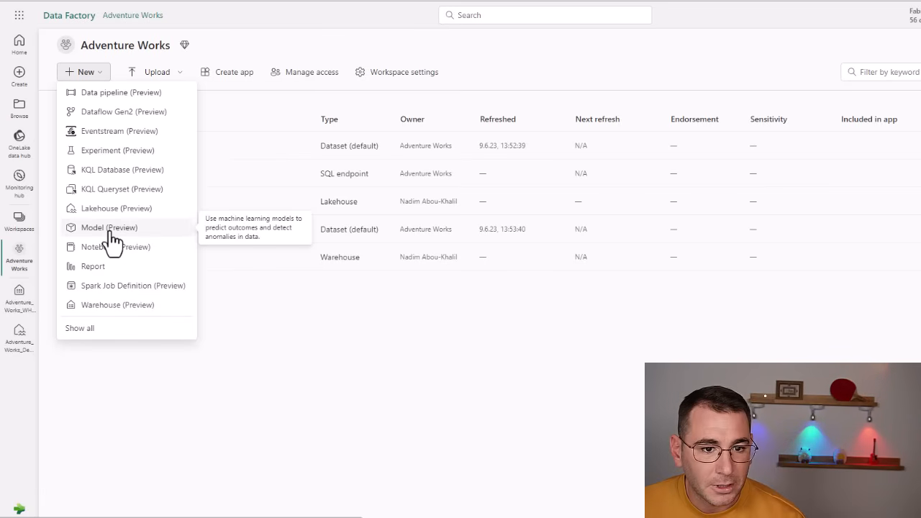
left_click(128, 93)
double_click(501, 250)
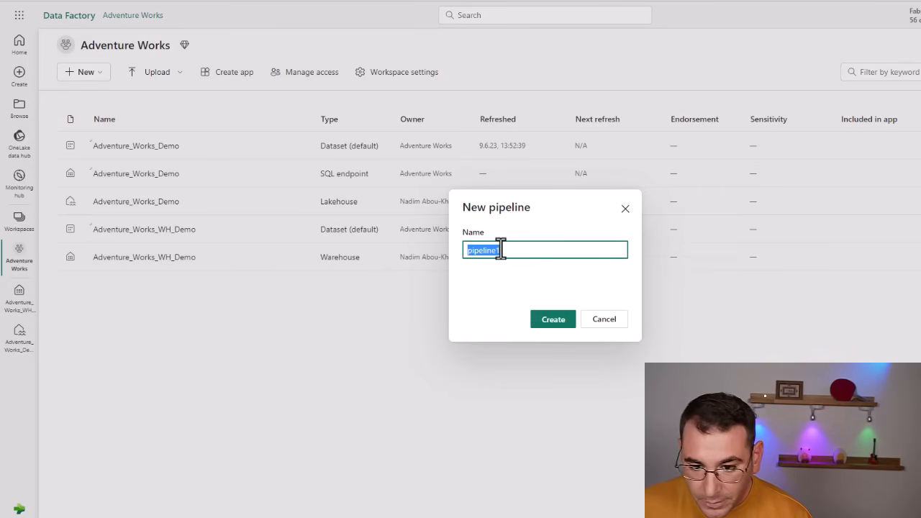
type("Adventure")
key("BackSpace")
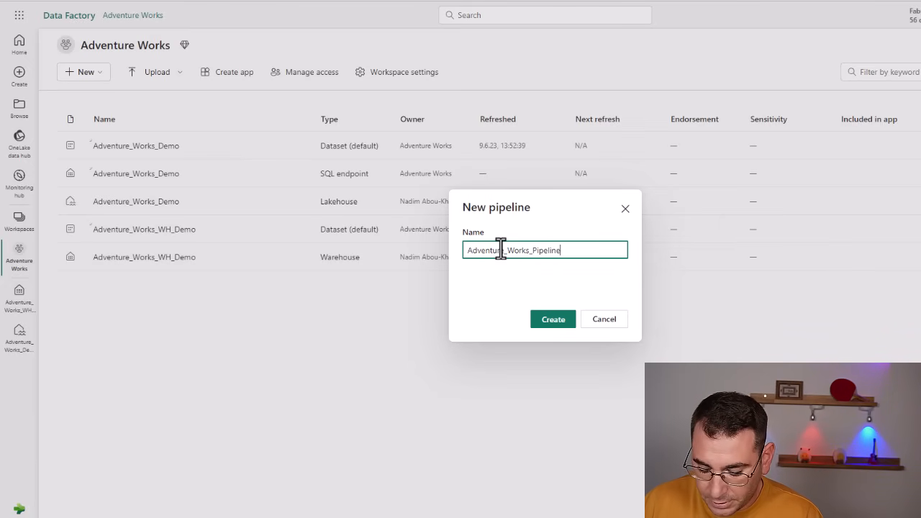
left_click(568, 320)
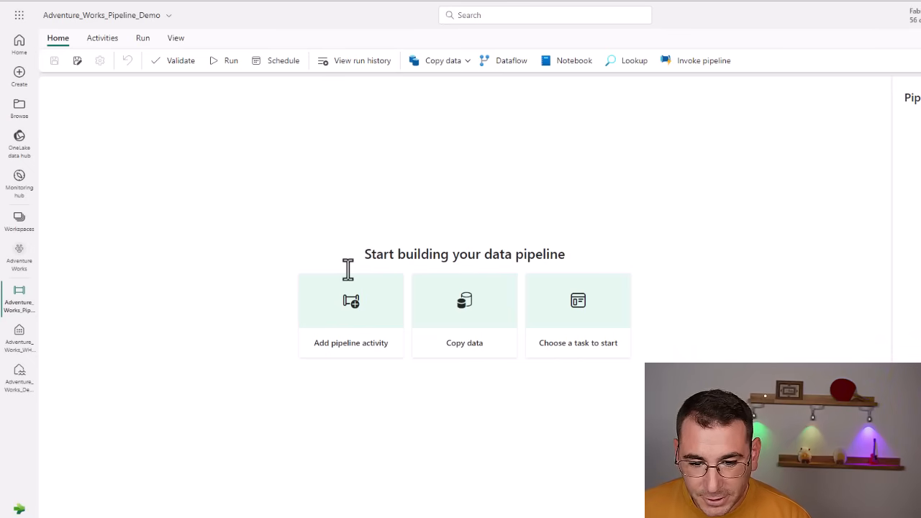
Add a Dataflow activity to the pipeline, name it AdventureWorksTransformationDemo, and expand its advanced options
left_click(360, 315)
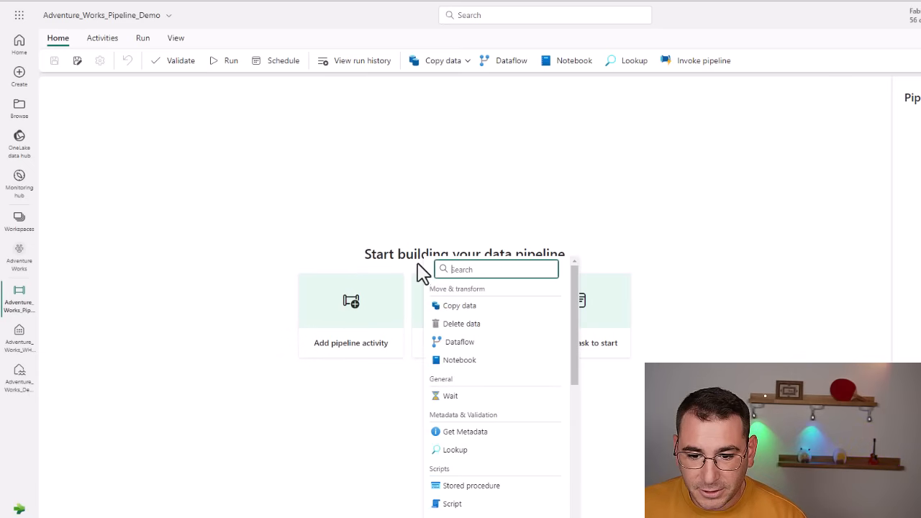
left_click(496, 343)
double_click(245, 339)
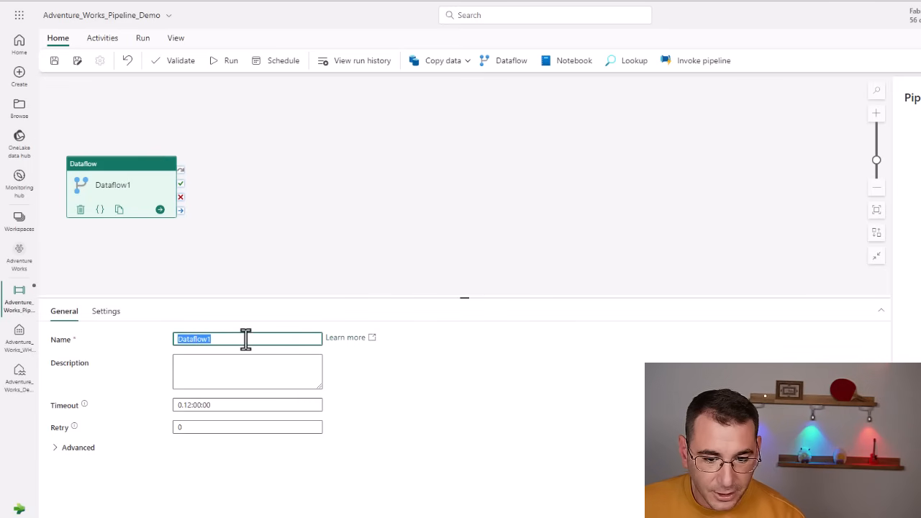
type("AdventureWorksTr")
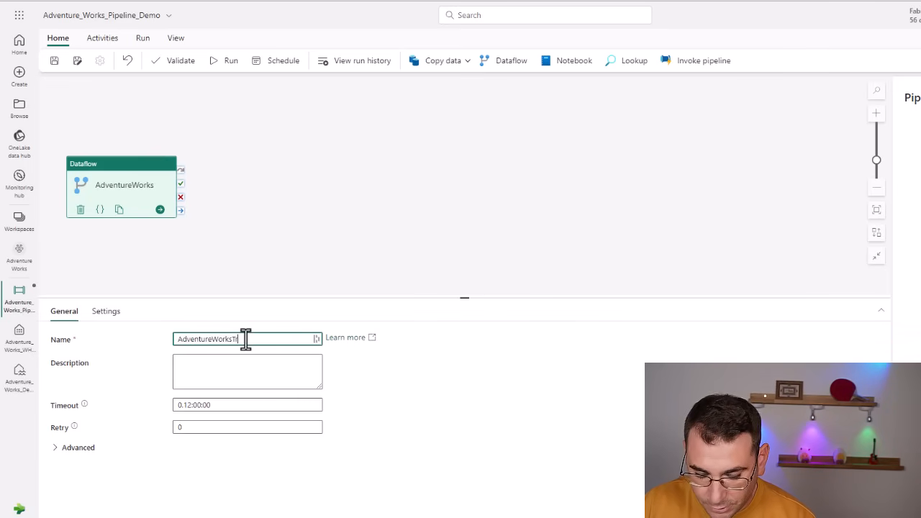
type("ansformationDemo")
left_click(186, 361)
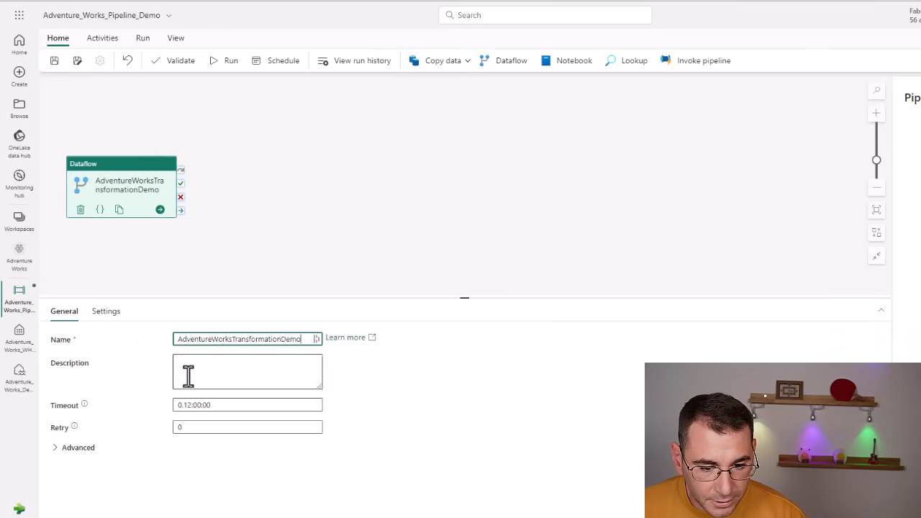
left_click(75, 449)
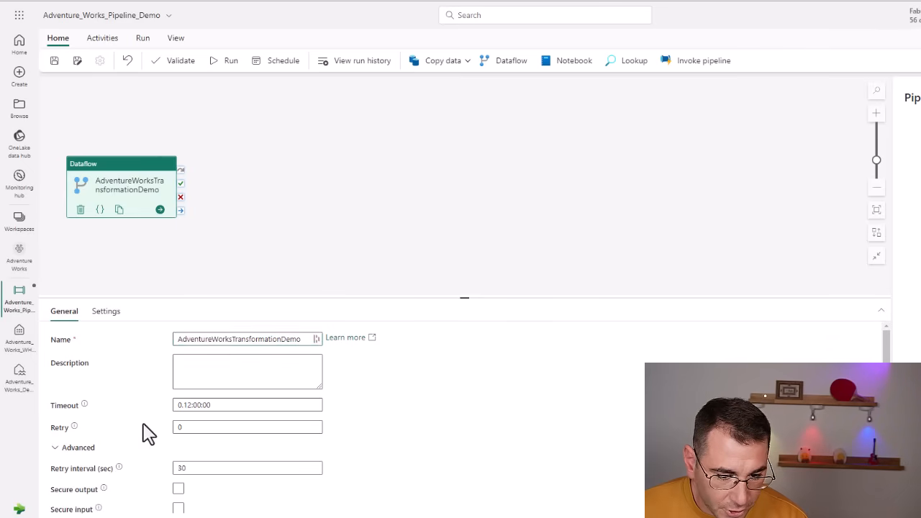
Create a new dataflow from the activity's settings and connect it to the Microsoft Fabric Lakehouse data source
left_click(106, 315)
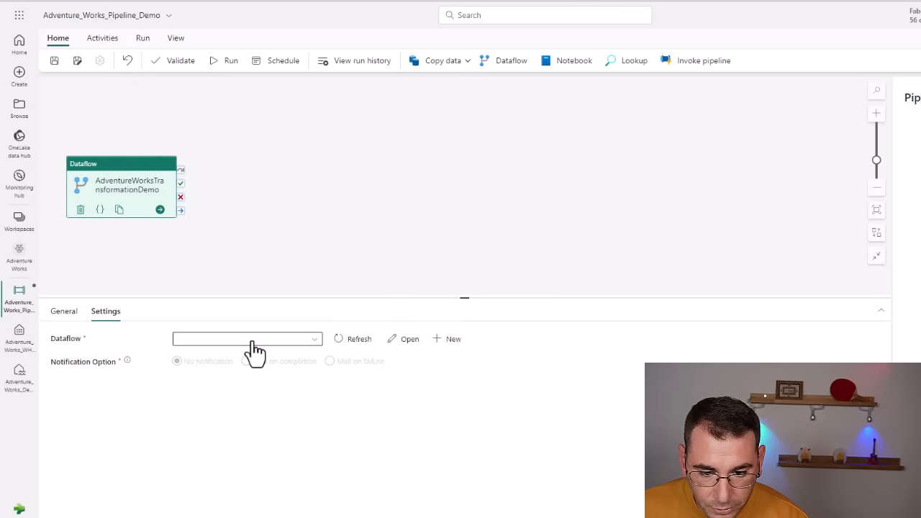
left_click(453, 340)
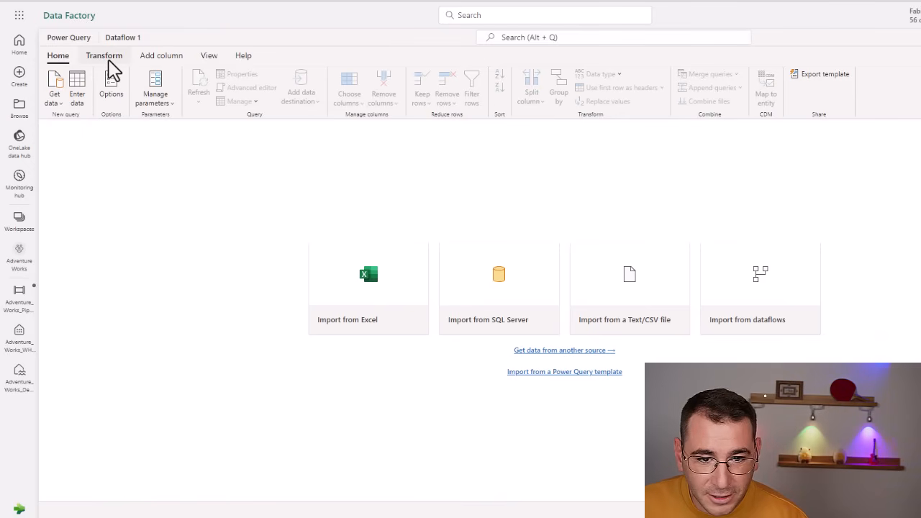
left_click(53, 105)
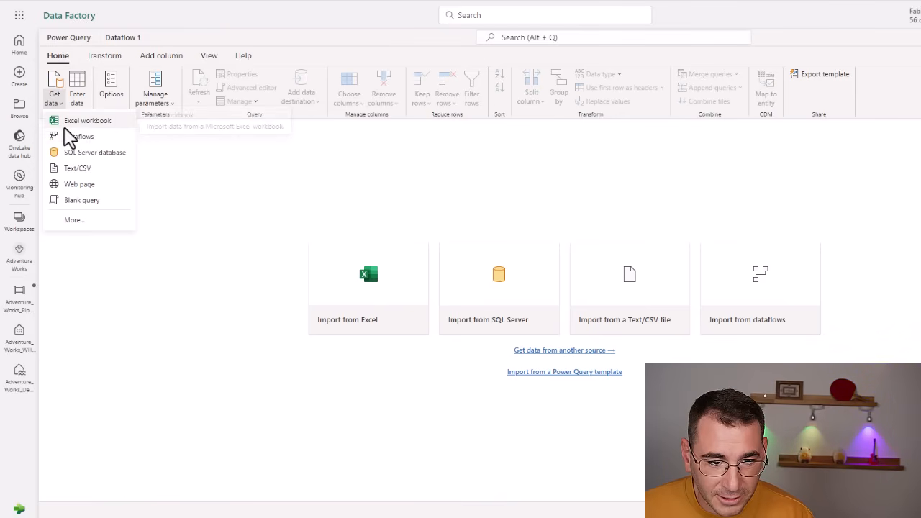
left_click(97, 219)
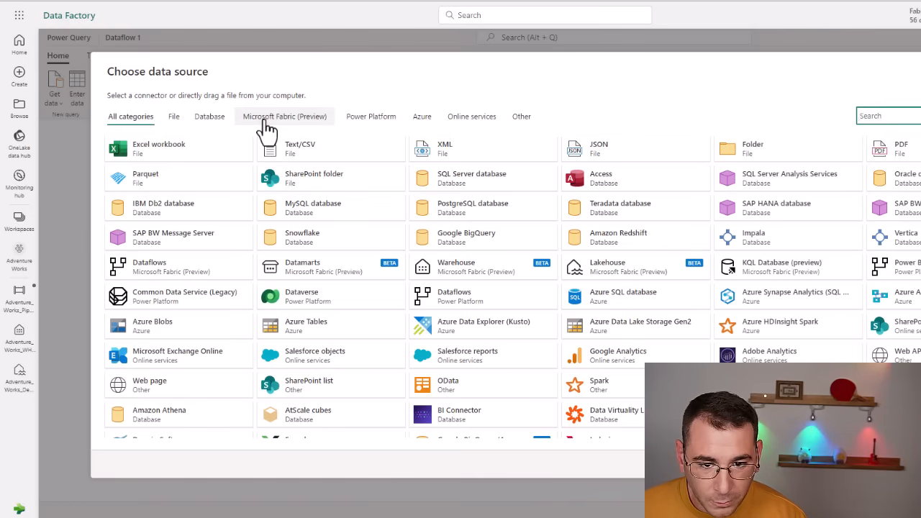
left_click(270, 122)
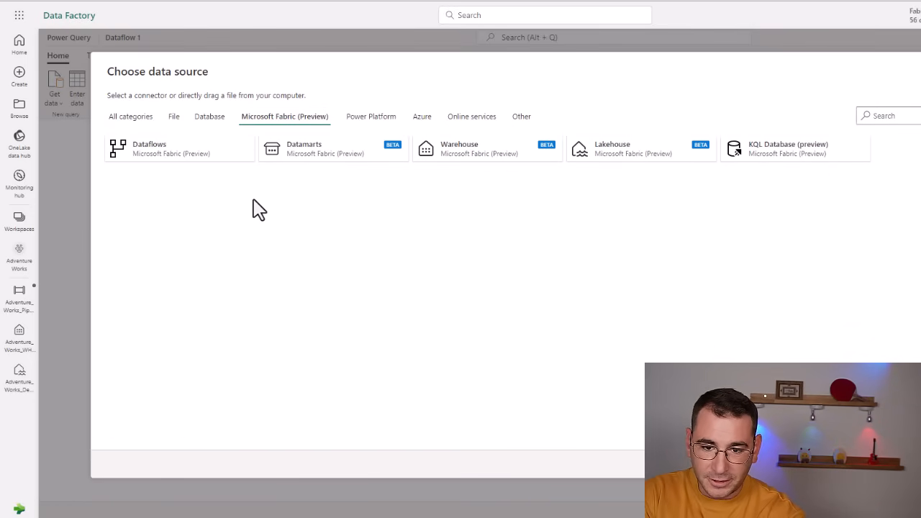
left_click(630, 151)
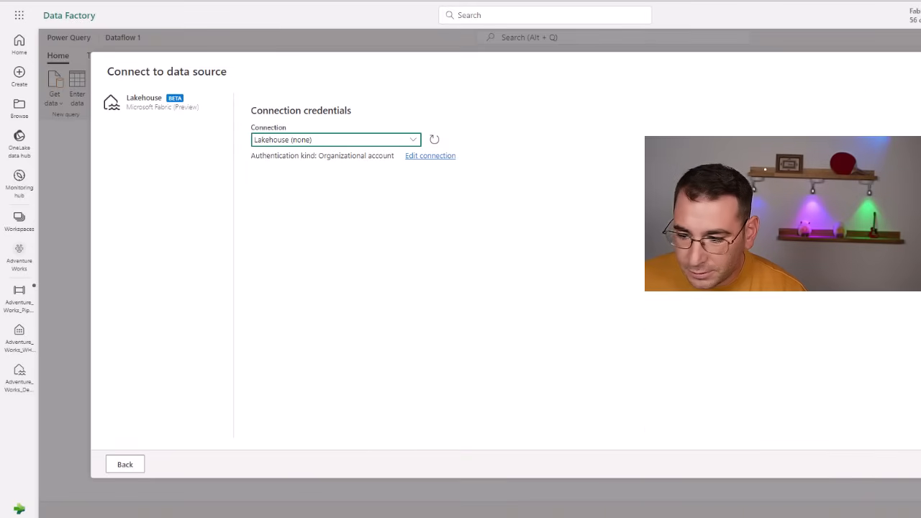
left_click(917, 480)
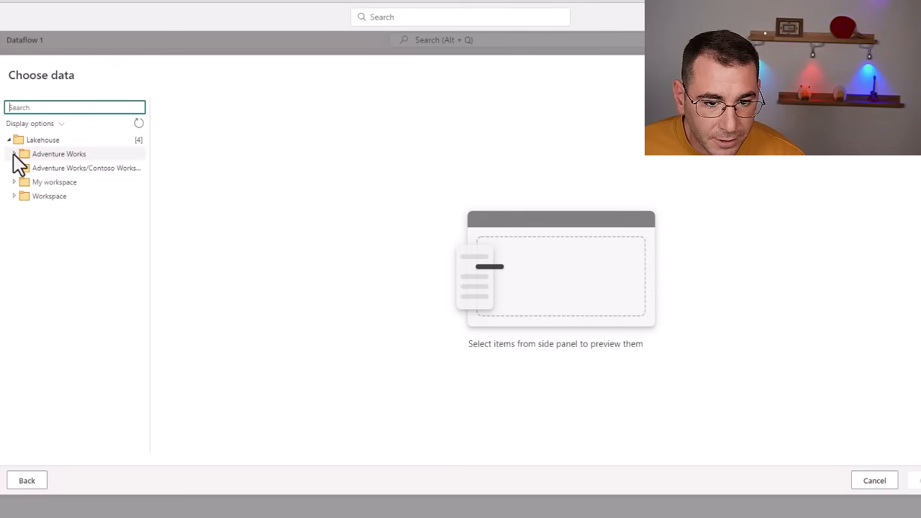
Load Adventure Works Product and Description Status Log.xlsx from the Adventure_Works_Demo lakehouse's Files folder and open its Sheet1 table
left_click(14, 154)
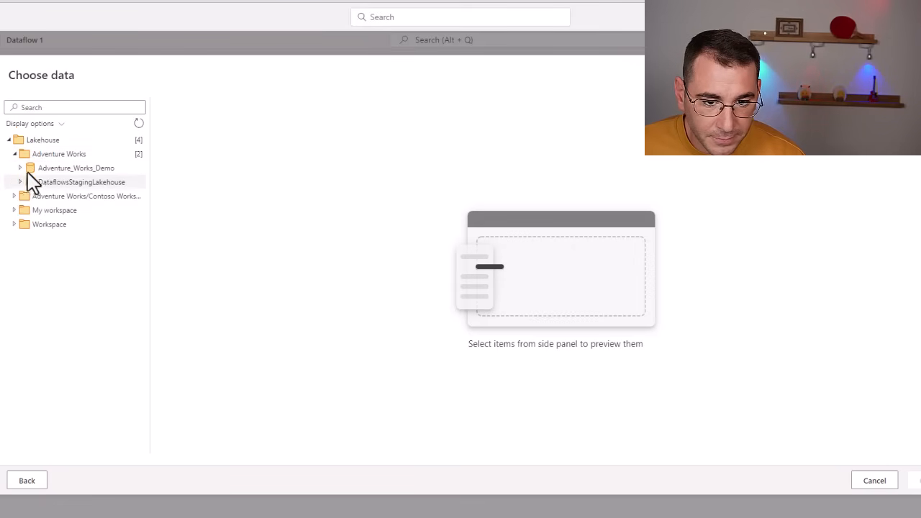
left_click(19, 168)
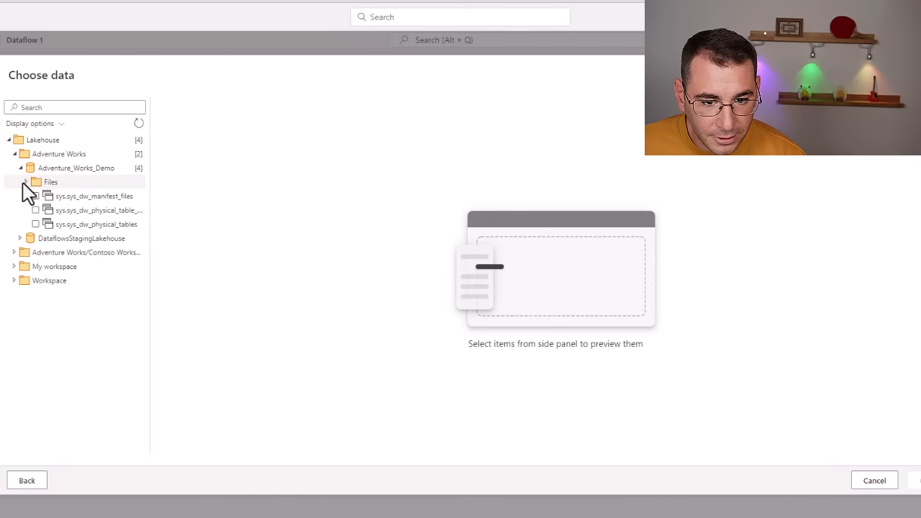
left_click(26, 183)
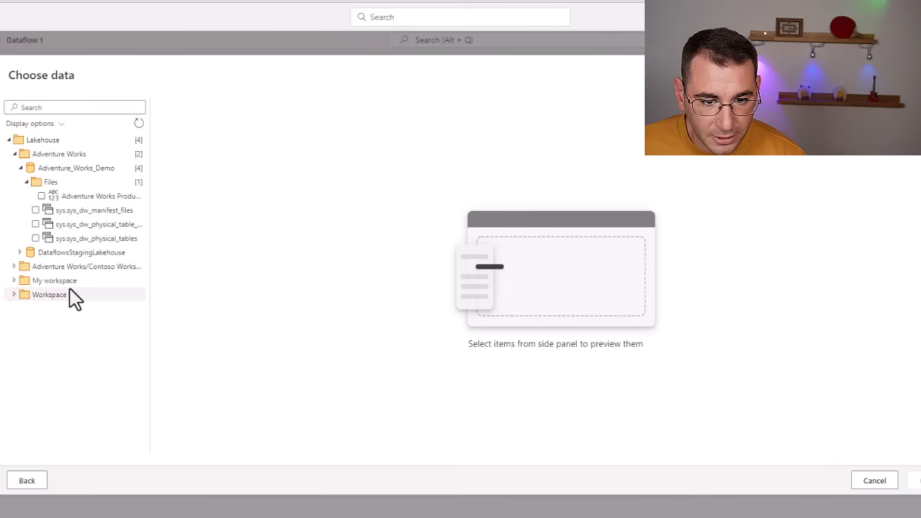
left_click(70, 207)
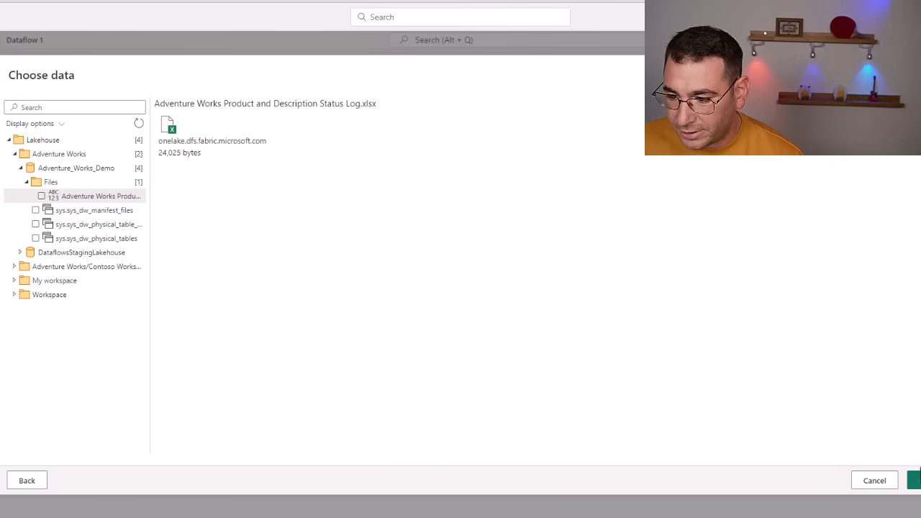
left_click(916, 481)
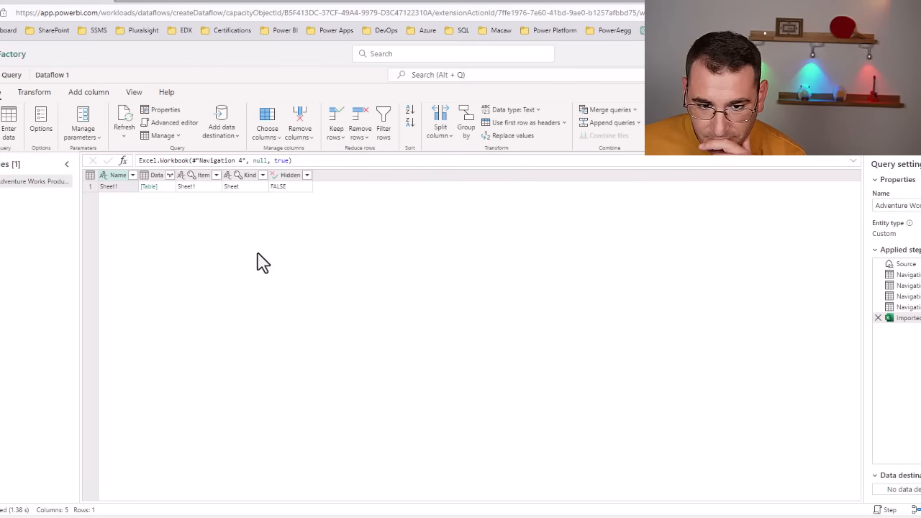
left_click(151, 190)
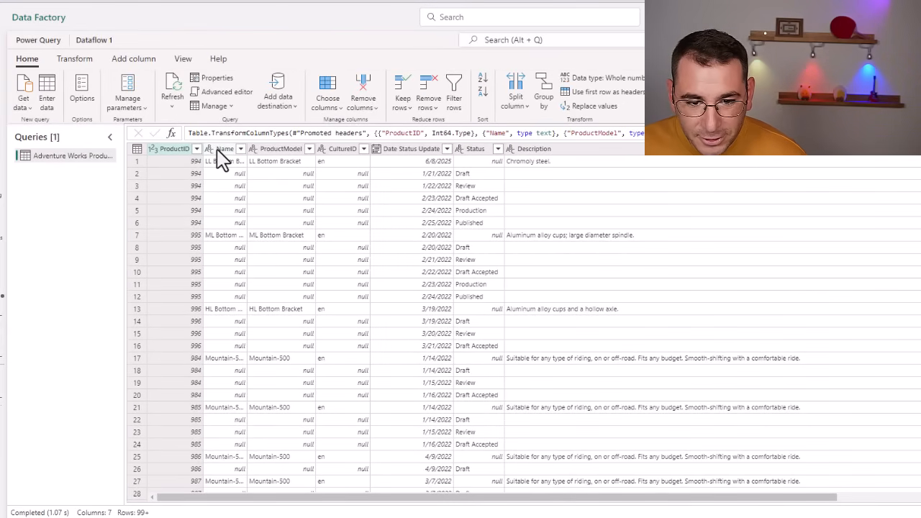
Fill down the Name, ProductModel, CultureID and Description columns
left_click(216, 149)
left_click(280, 149, "ctrl")
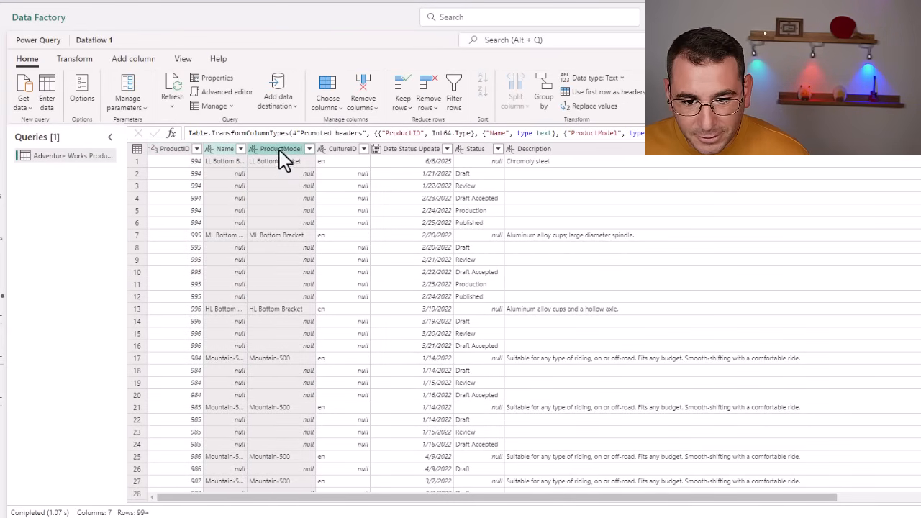
left_click(537, 153)
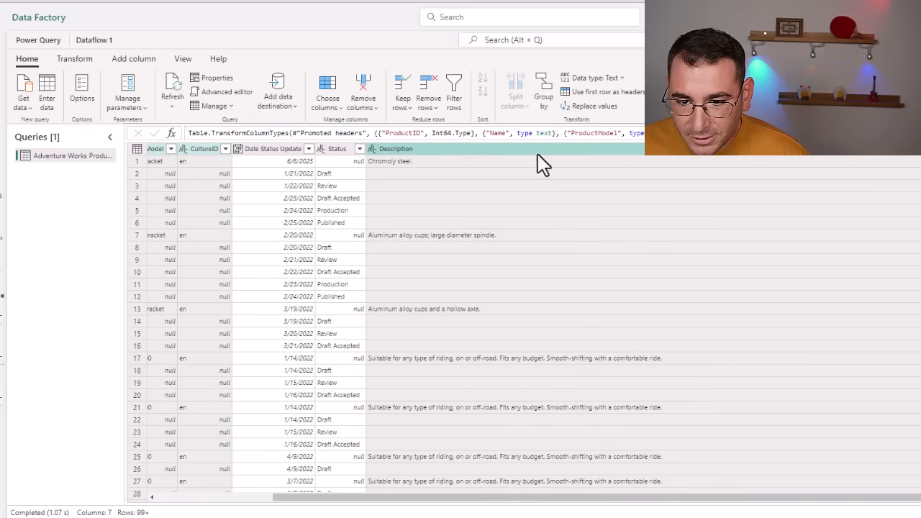
left_click(76, 60)
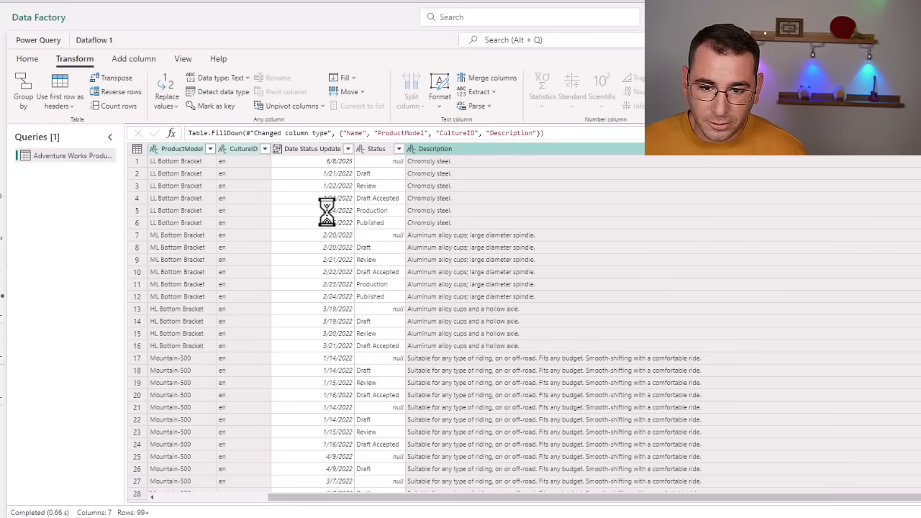
Replace the null values in the Status column with Default
left_click(375, 149)
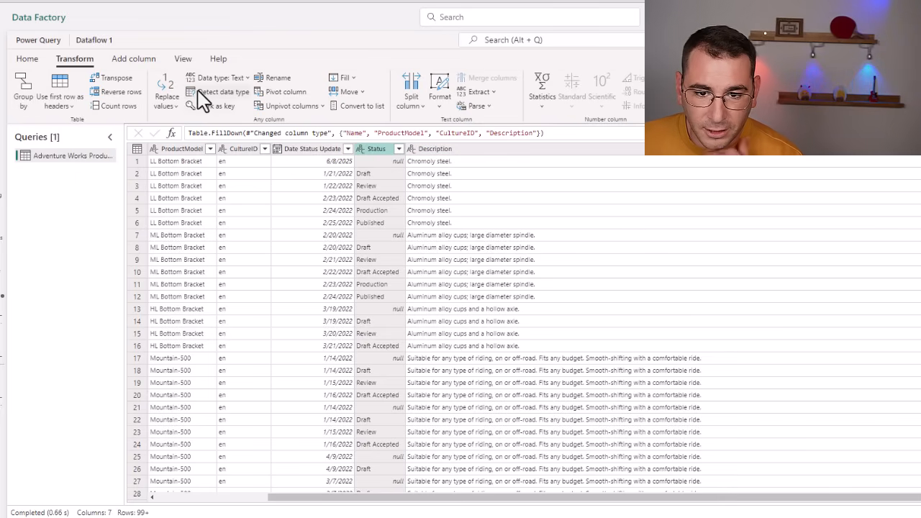
left_click(165, 108)
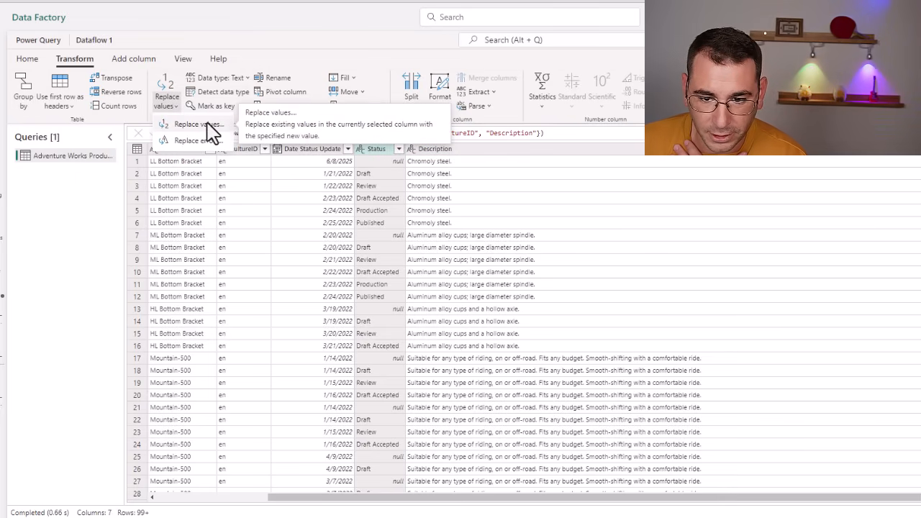
left_click(207, 123)
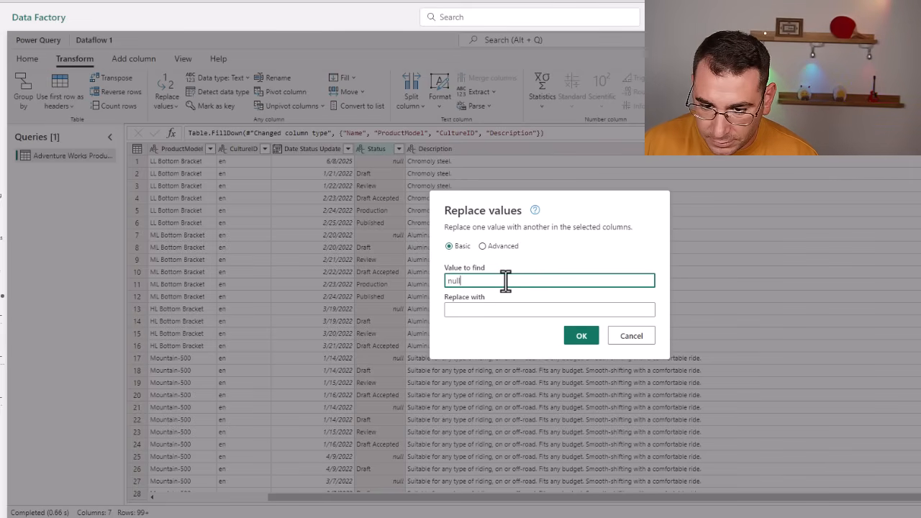
left_click(512, 310)
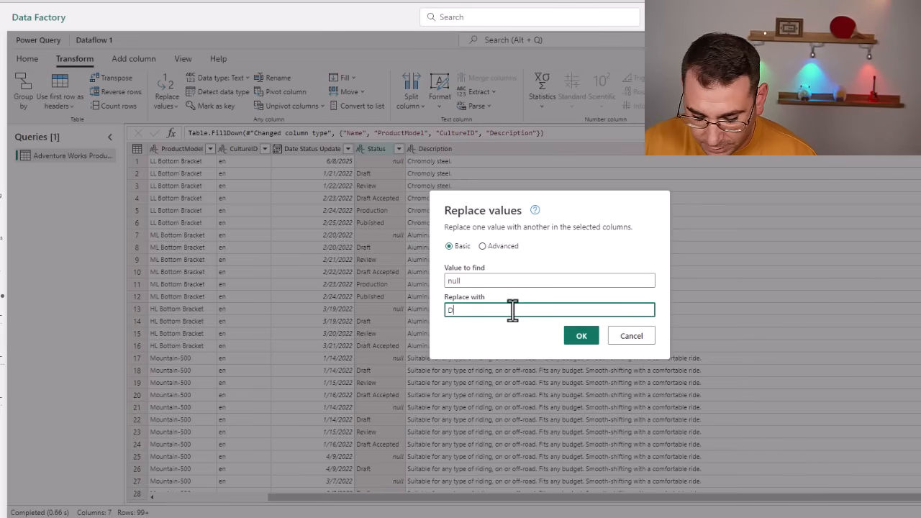
left_click(579, 337)
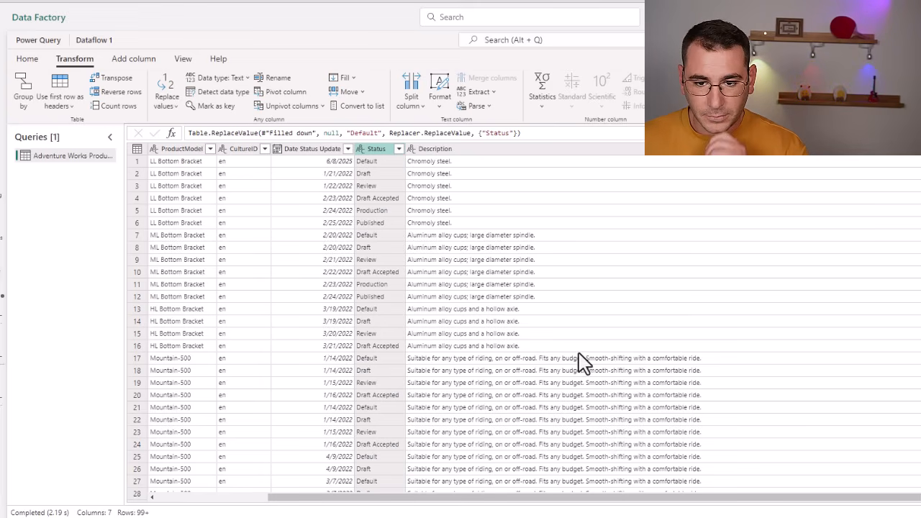
Add a Lakehouse data destination to the query, using the existing Lakehouse (none) connection
left_click_drag(489, 503, 873, 494)
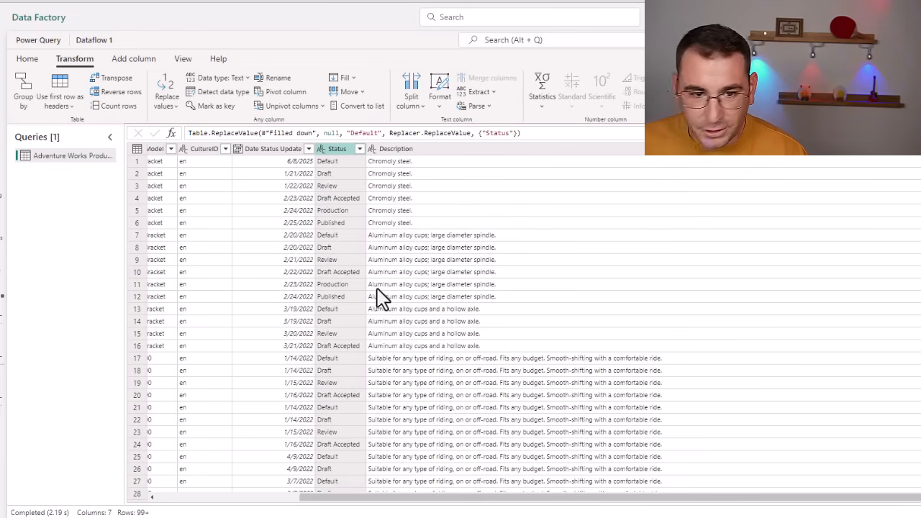
left_click(40, 62)
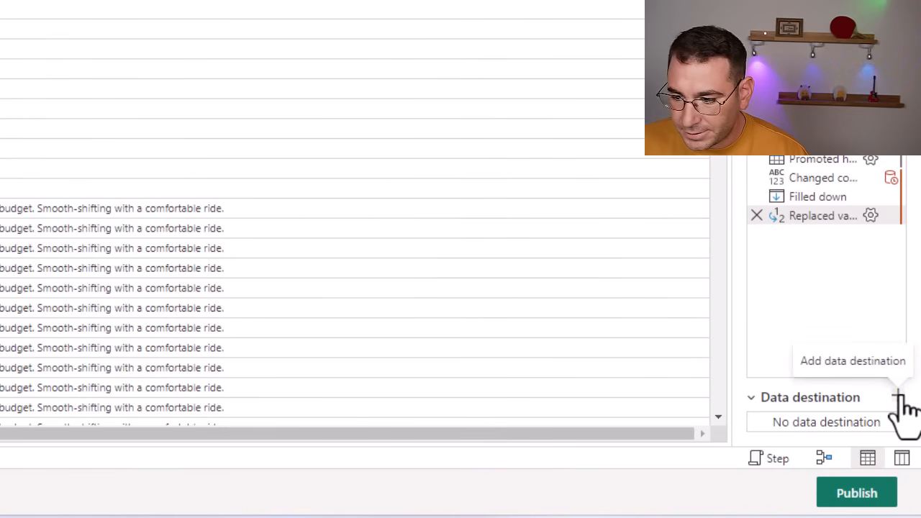
left_click(898, 397)
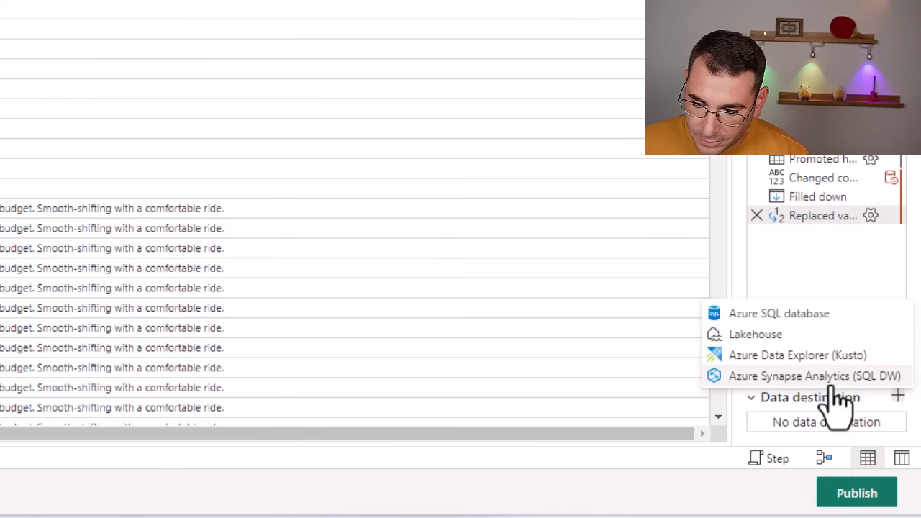
left_click(783, 336)
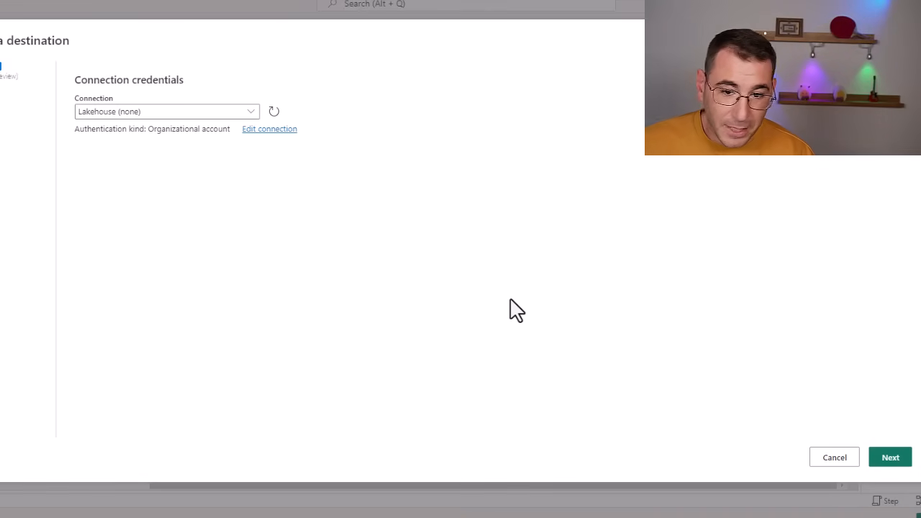
left_click(884, 461)
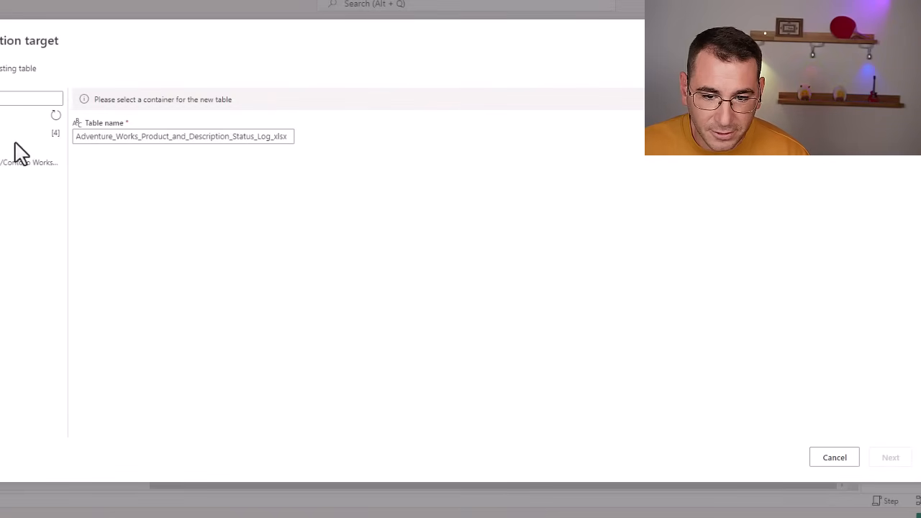
Target a new table named AdventureWorksTransformedDemo in the Adventure_Works_Demo lakehouse of the Adventure Works workspace
left_click(140, 142)
key("ctrl+a")
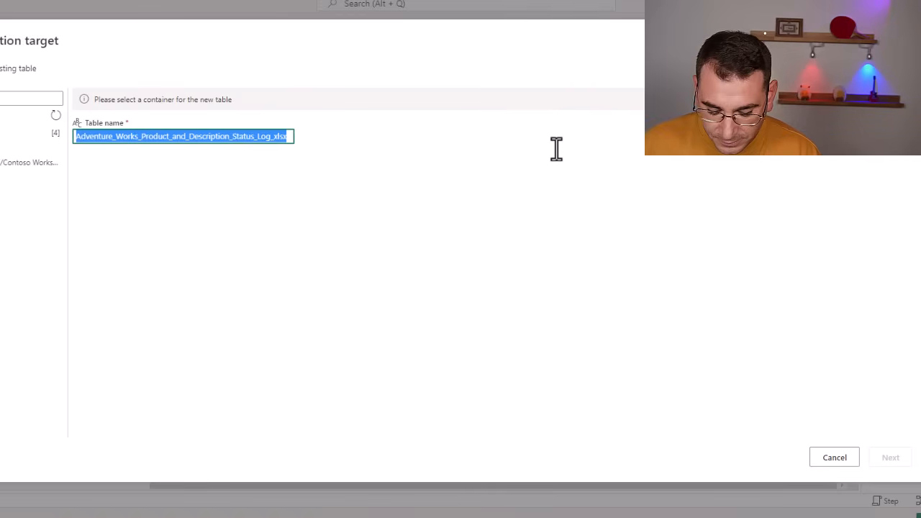
type("AdventureWorksTransformedDemo")
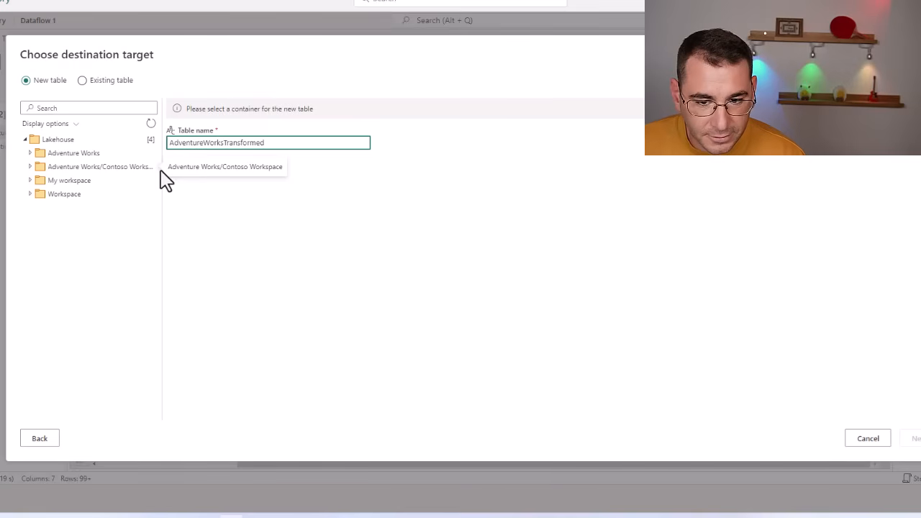
left_click(30, 153)
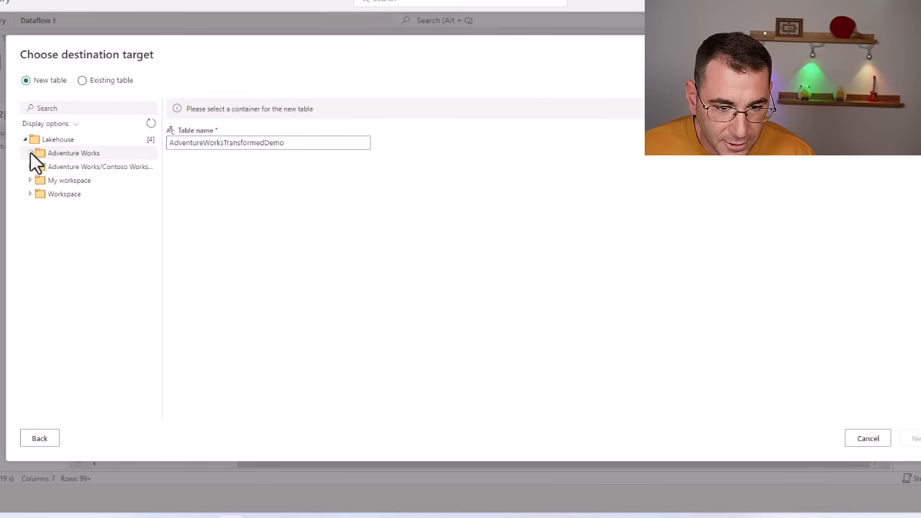
double_click(238, 143)
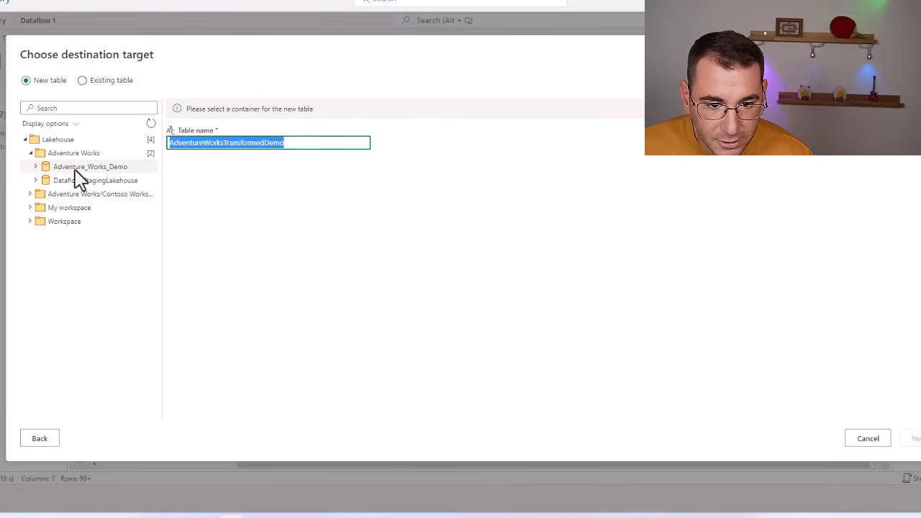
left_click(37, 167)
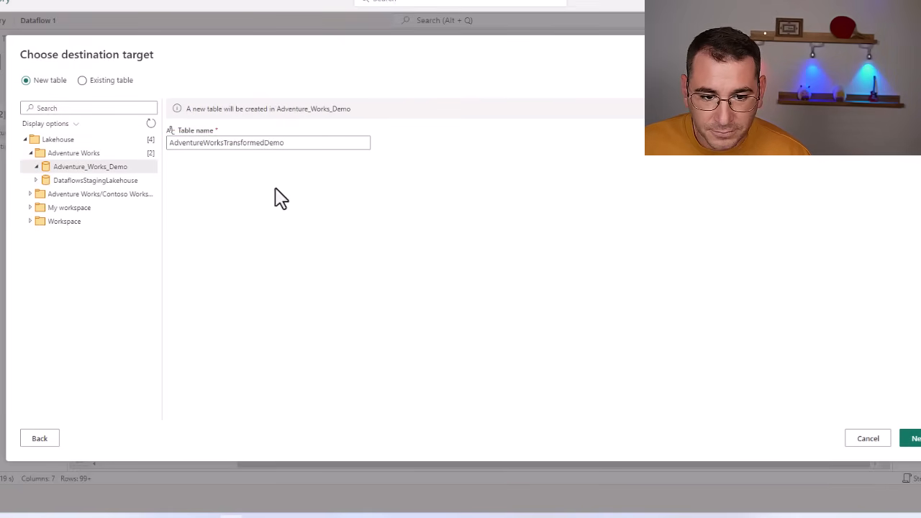
left_click(219, 143)
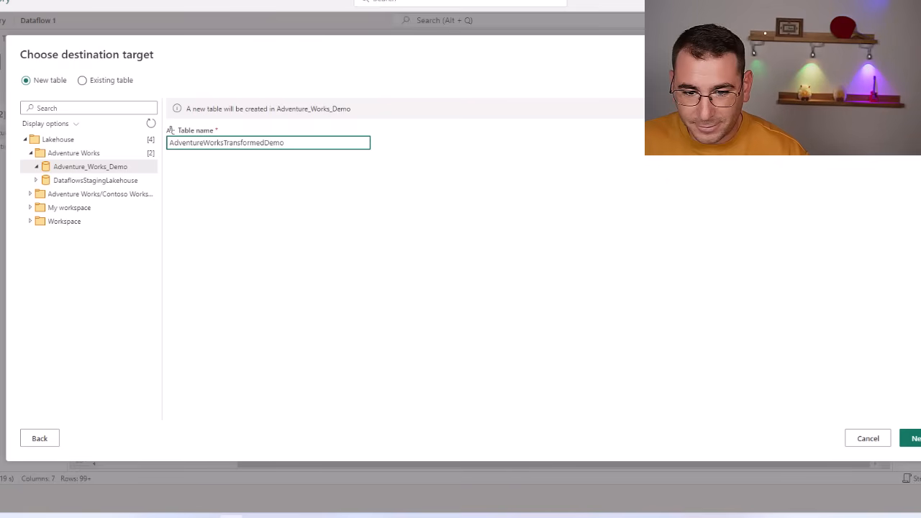
left_click(912, 441)
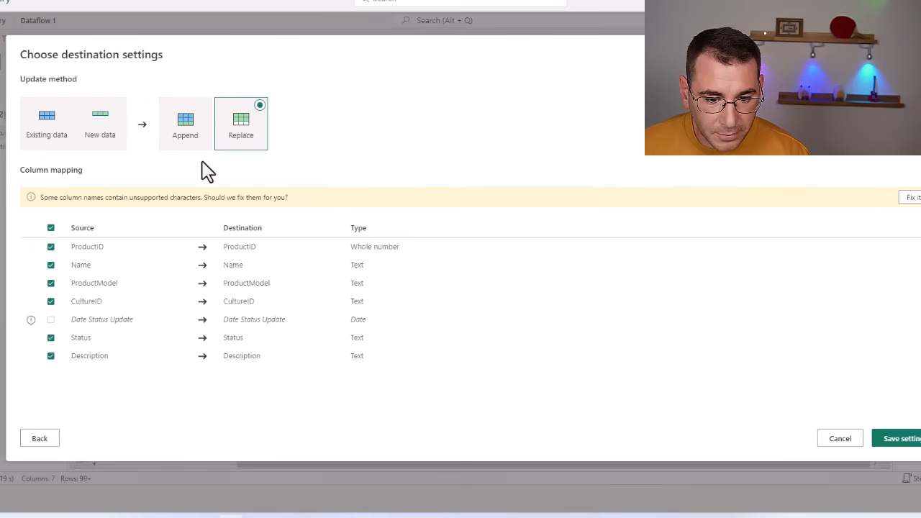
Apply the suggested fix for unsupported column names in the column mapping and save the destination settings
mouse_move(30, 324)
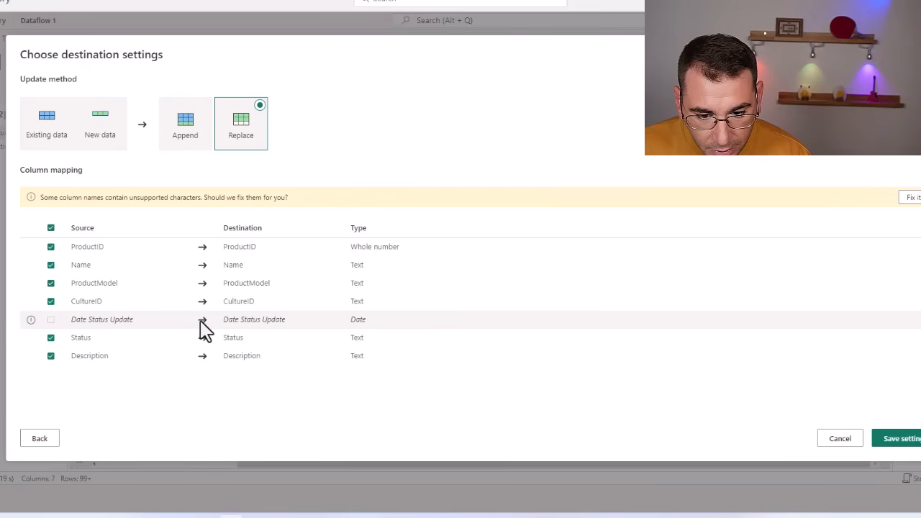
left_click_drag(47, 197, 301, 201)
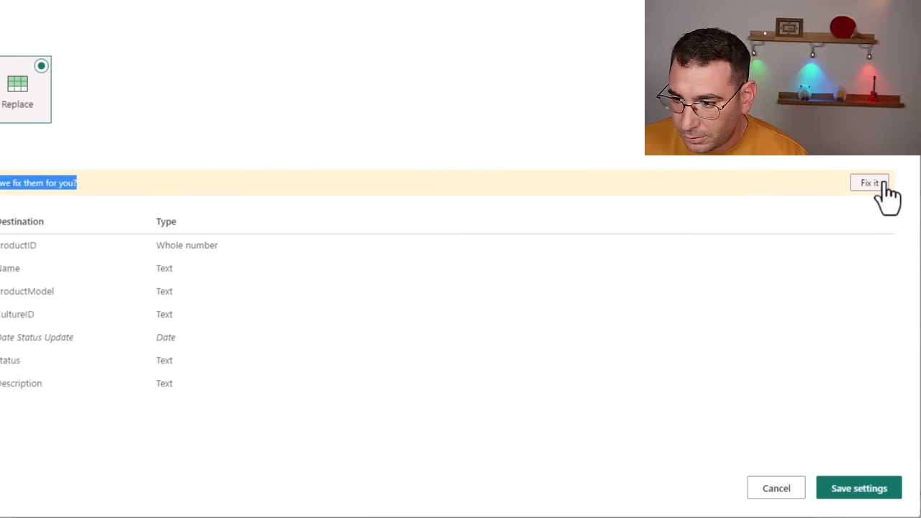
left_click(866, 184)
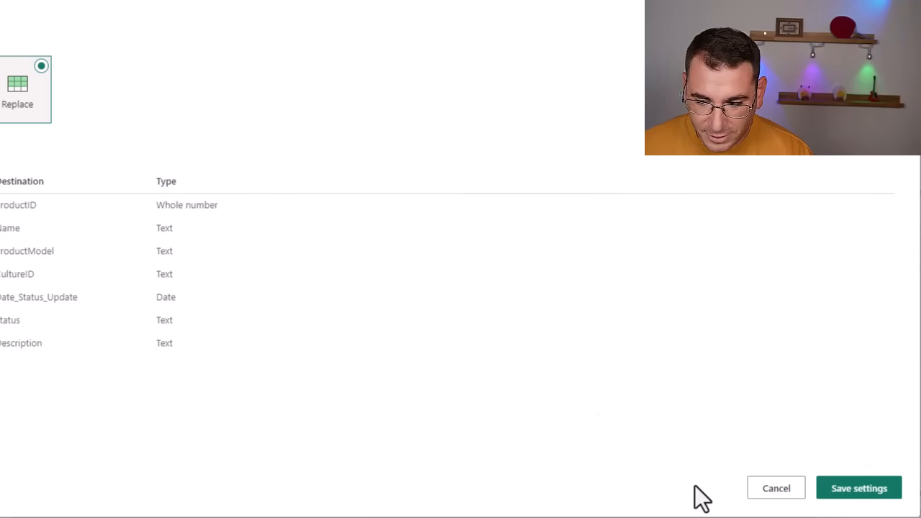
left_click(863, 504)
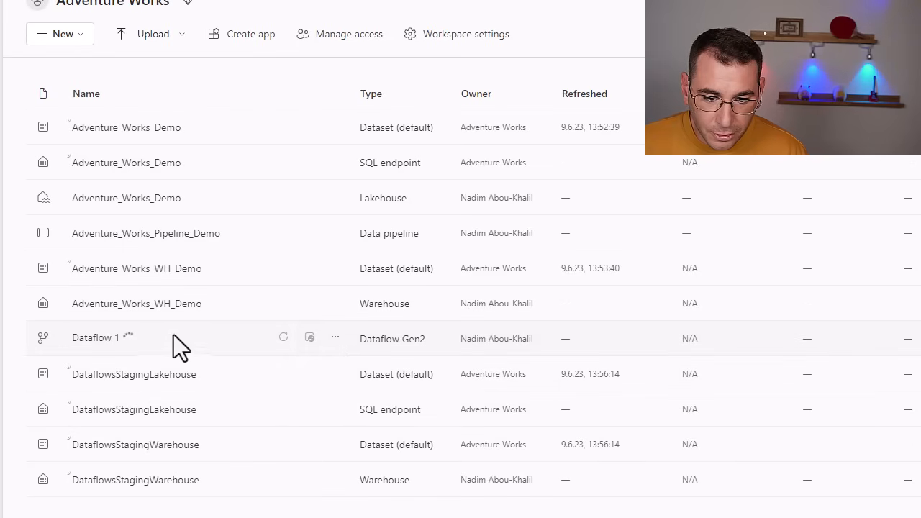
Look through the available options and the settings page of Dataflow 1, and return to the workspace
double_click(76, 341)
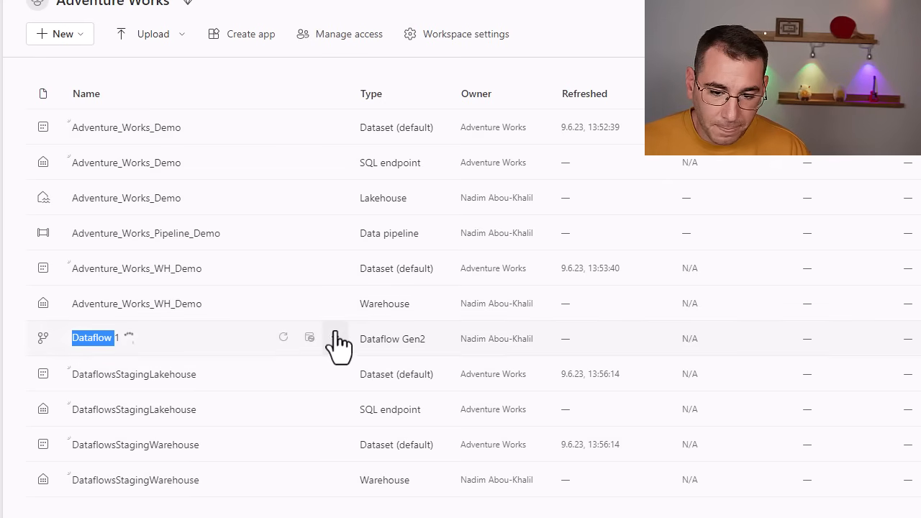
left_click(335, 338)
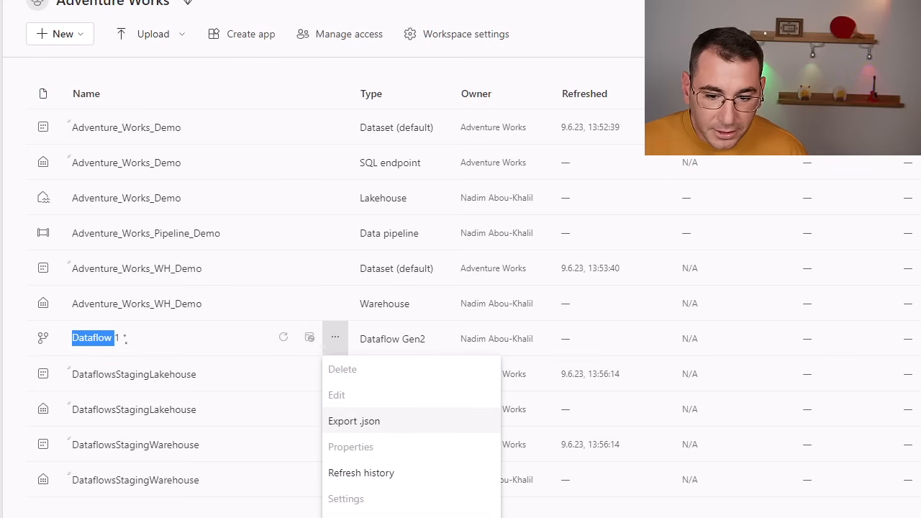
left_click(215, 510)
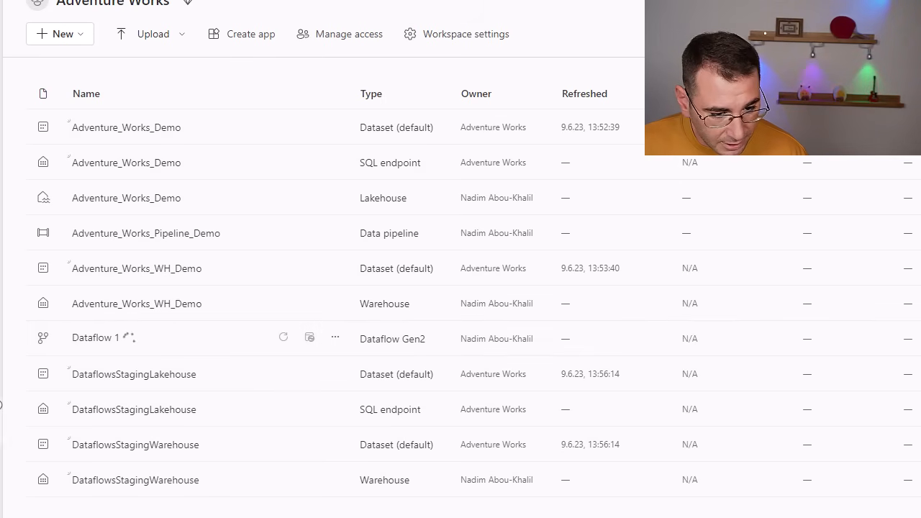
left_click(0, 407)
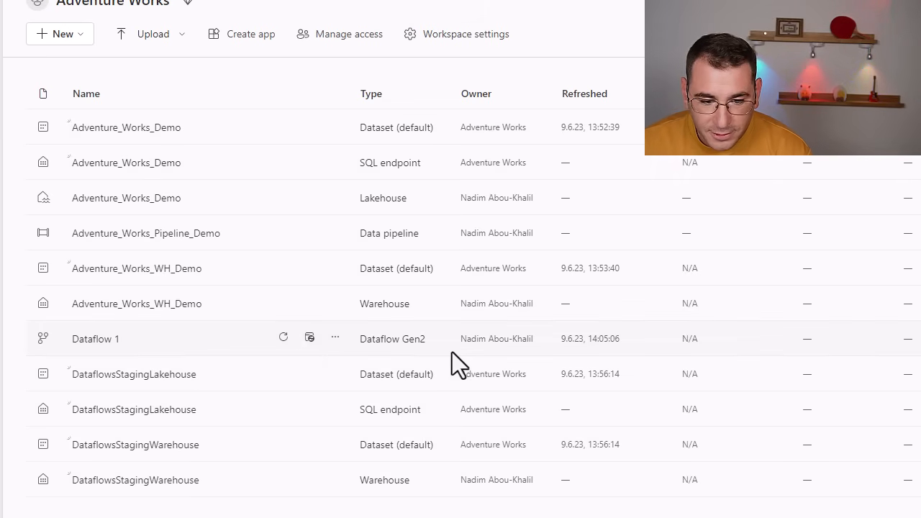
left_click(334, 337)
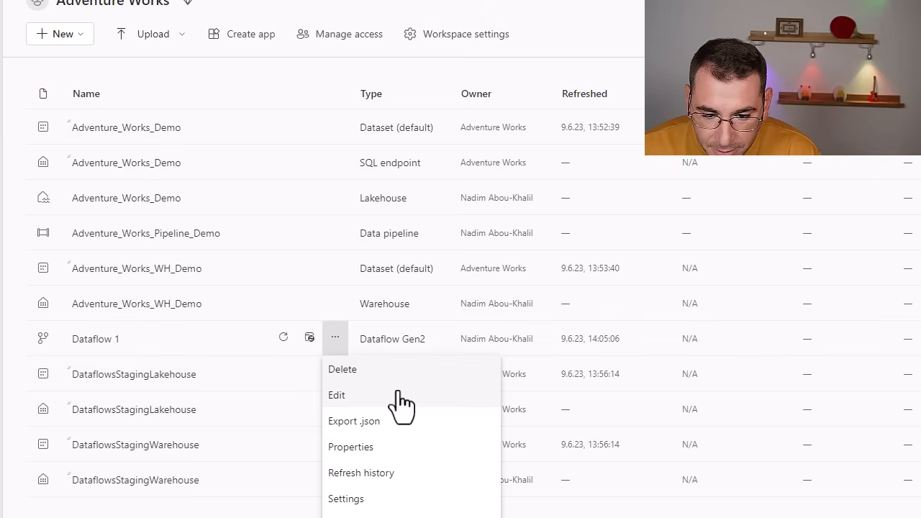
left_click(396, 499)
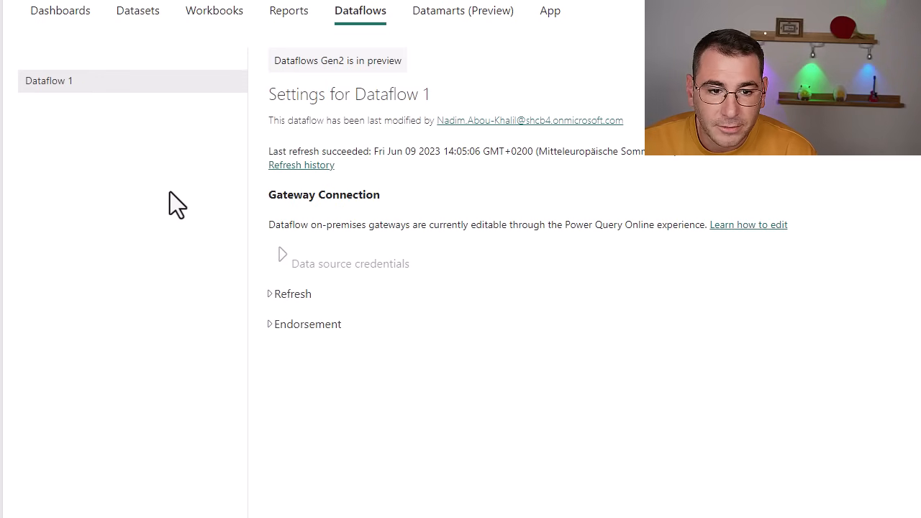
key("alt+Left")
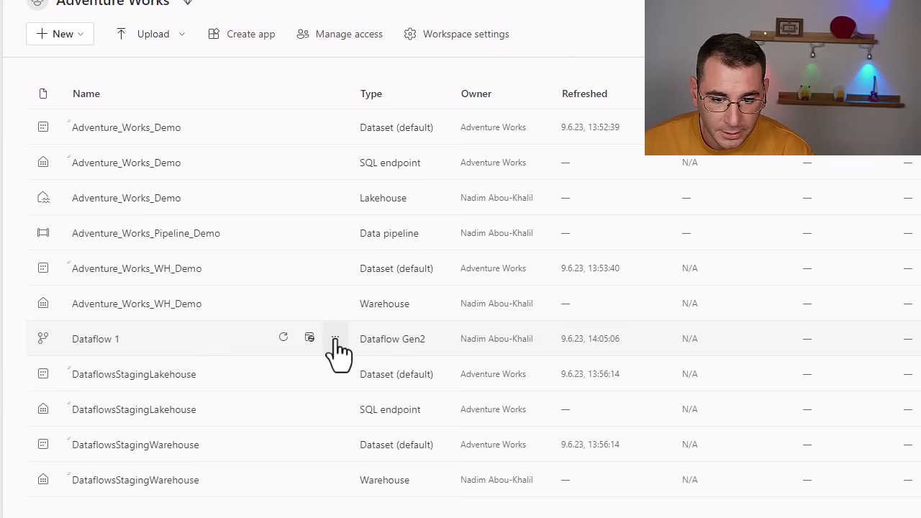
Open Dataflow 1 for editing and rename it AdventureWorksDF_Demo
left_click(335, 338)
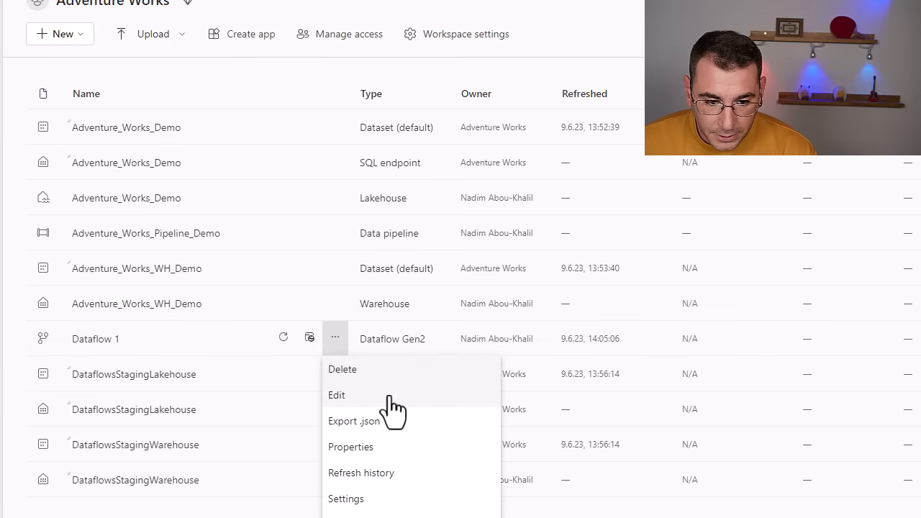
left_click(393, 395)
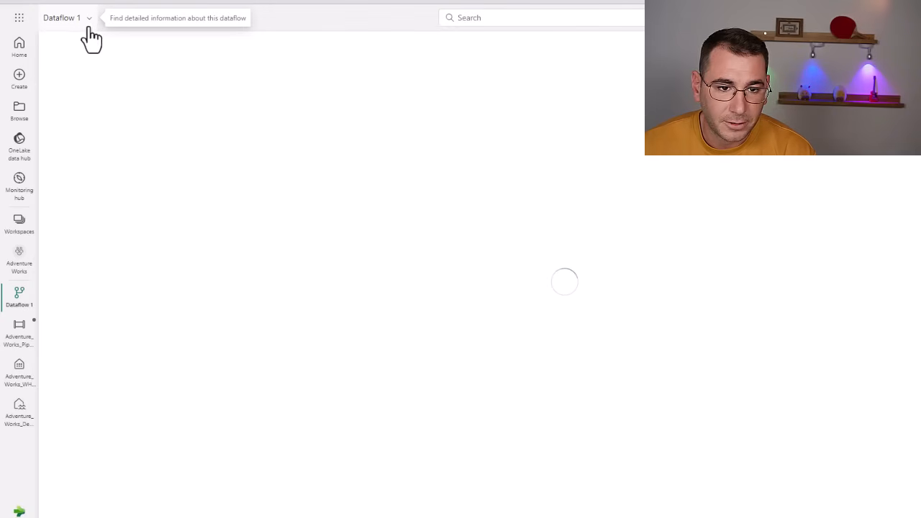
left_click(90, 28)
left_click(94, 63)
triple_click(96, 62)
type("AdventureWorksDa")
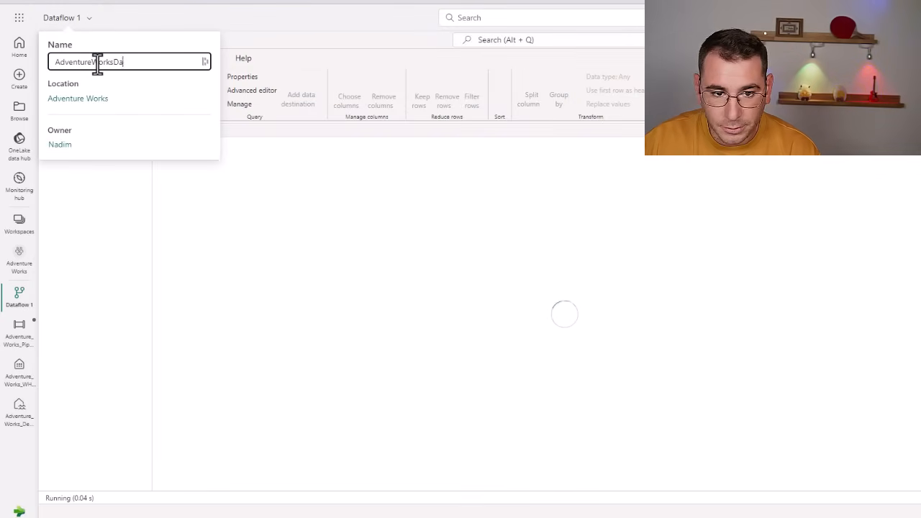
type("taF")
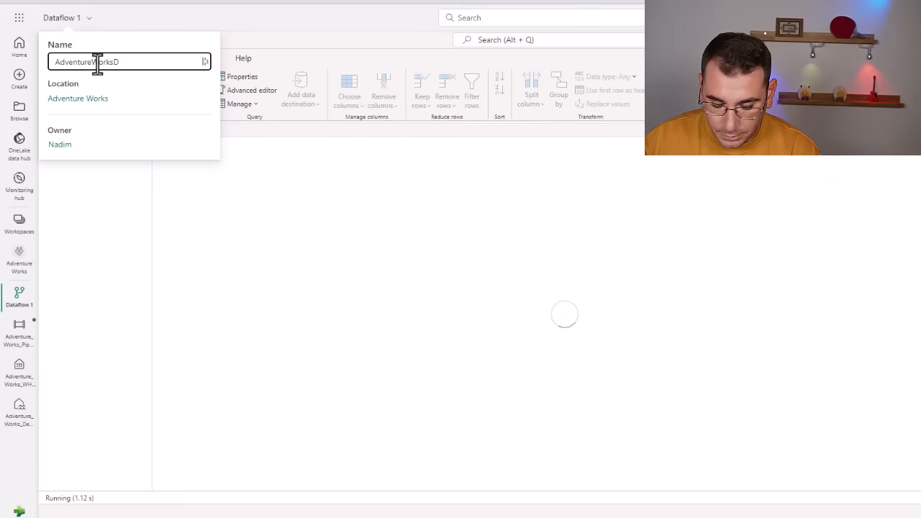
type("_Demo")
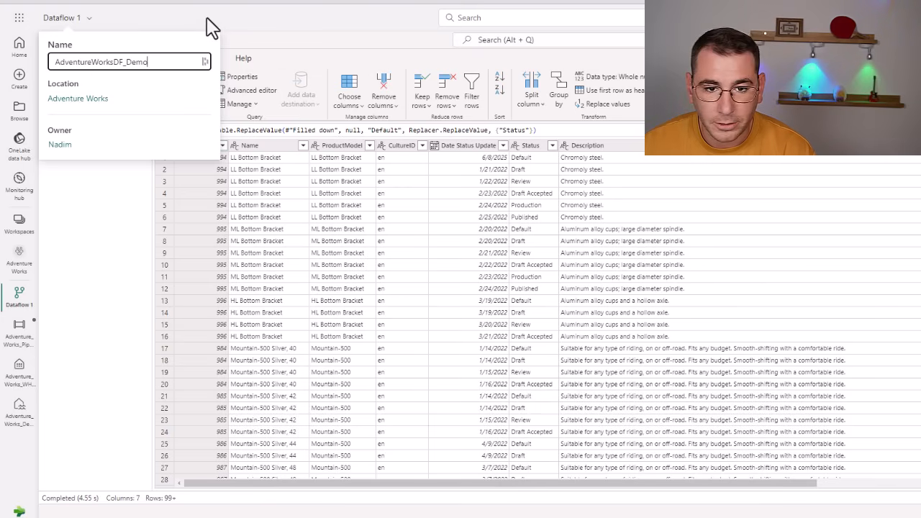
left_click(207, 28)
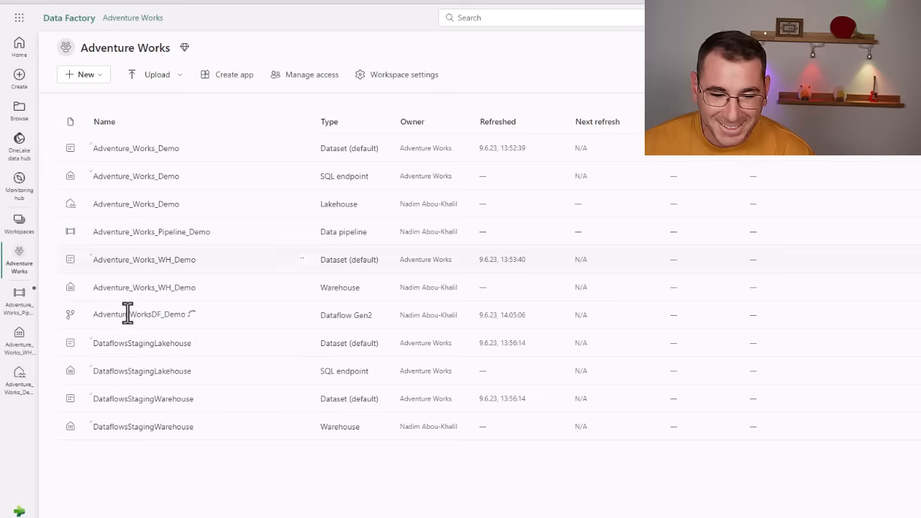
Preview the AdventureWorksTransformedDemo table in the Adventure_Works_Demo lakehouse, widening the ProductModel, Name and Date_Status_Update columns
left_click(17, 383)
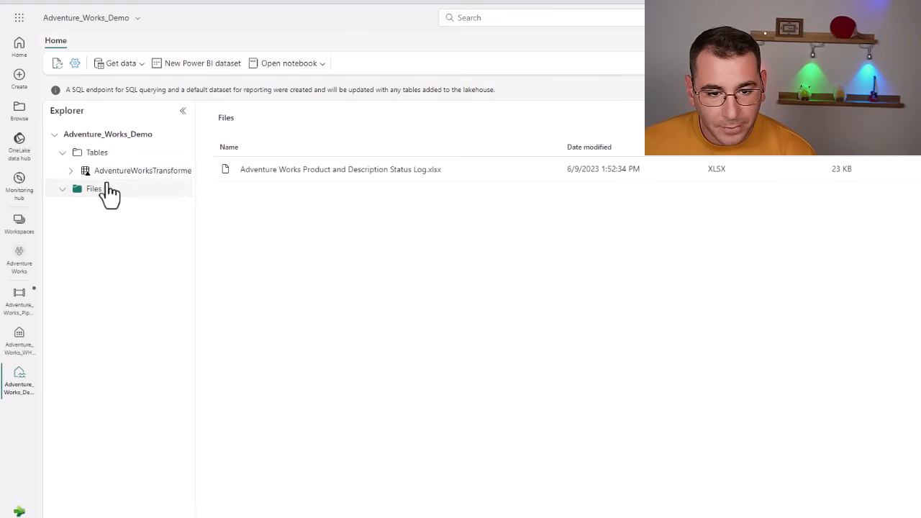
left_click(108, 174)
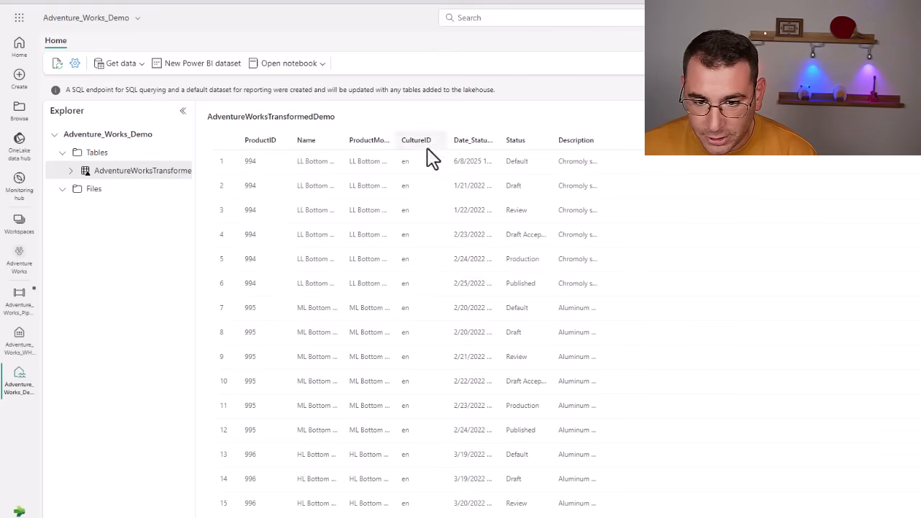
left_click_drag(389, 139, 471, 133)
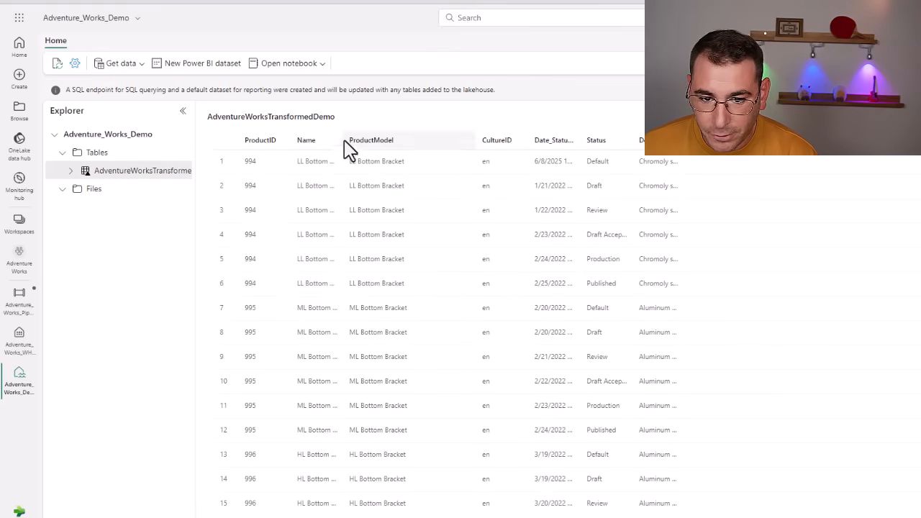
left_click_drag(342, 138, 417, 131)
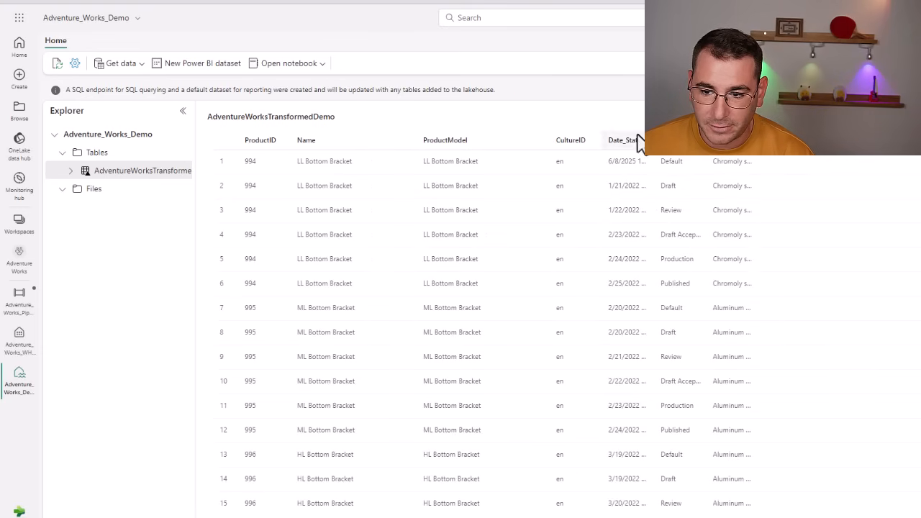
left_click_drag(656, 139, 713, 140)
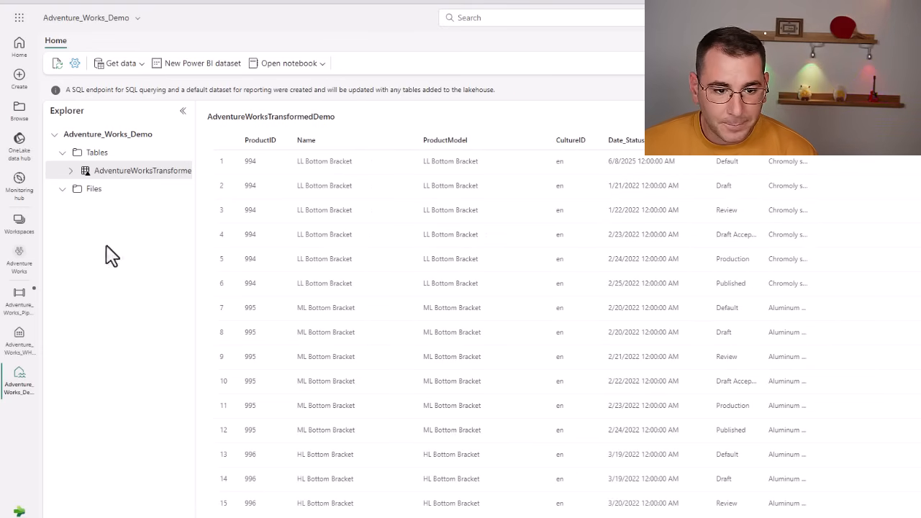
Move the Dataflow activity slightly higher on the Adventure_Works_Pipeline_Demo canvas and validate the pipeline
left_click(21, 311)
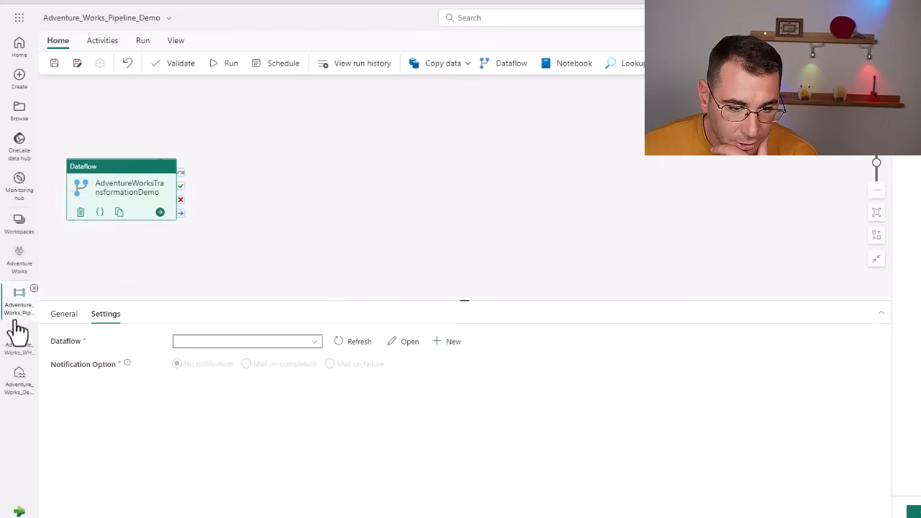
left_click_drag(129, 171, 139, 131)
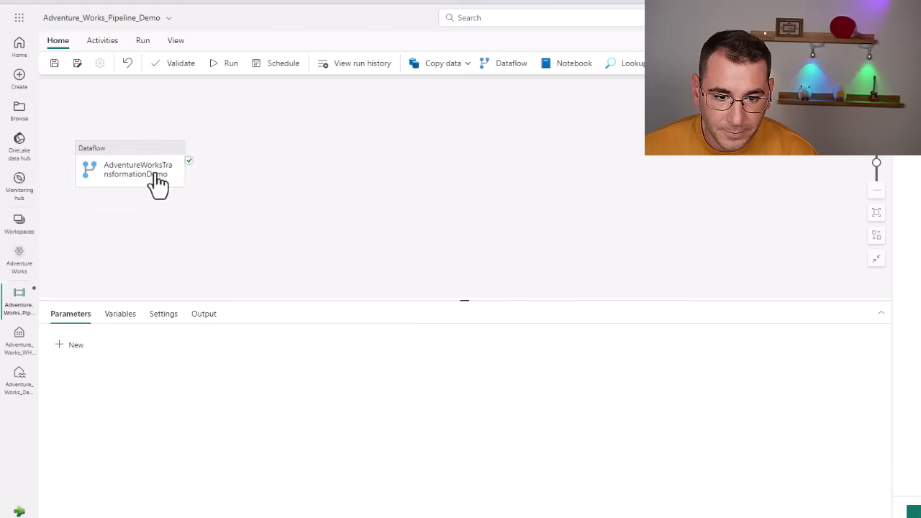
left_click(179, 64)
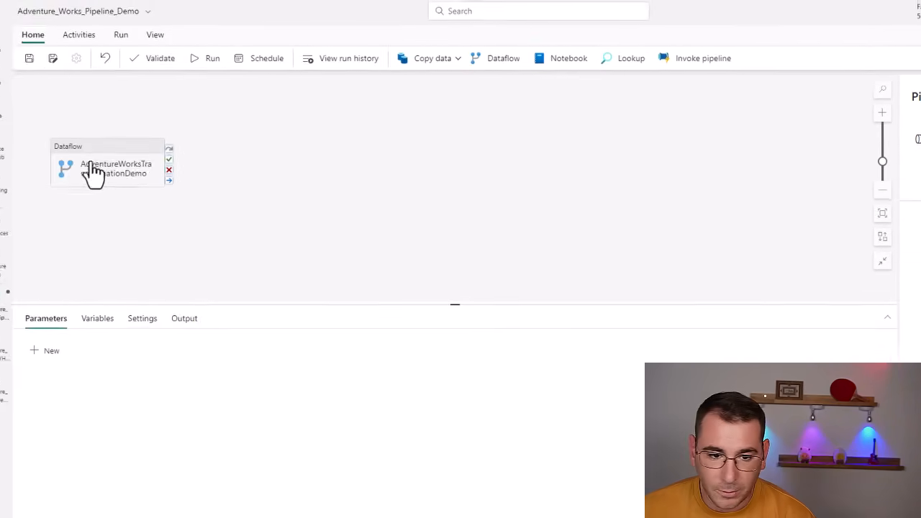
Assign the AdventureWorksDF_Demo dataflow to the AdventureWorksTransformationDemo activity, refreshing the list of dataflows, and save the pipeline
left_click(93, 173)
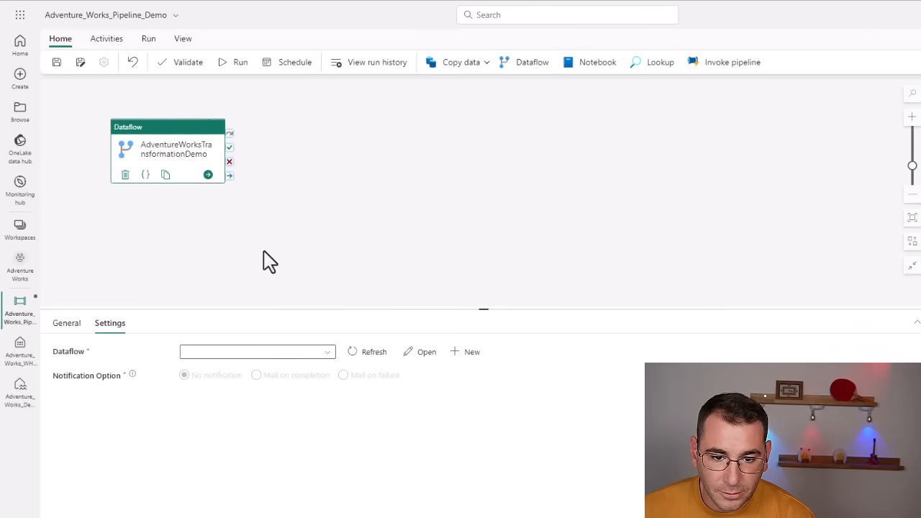
left_click(270, 261)
left_click(172, 176)
left_click(216, 352)
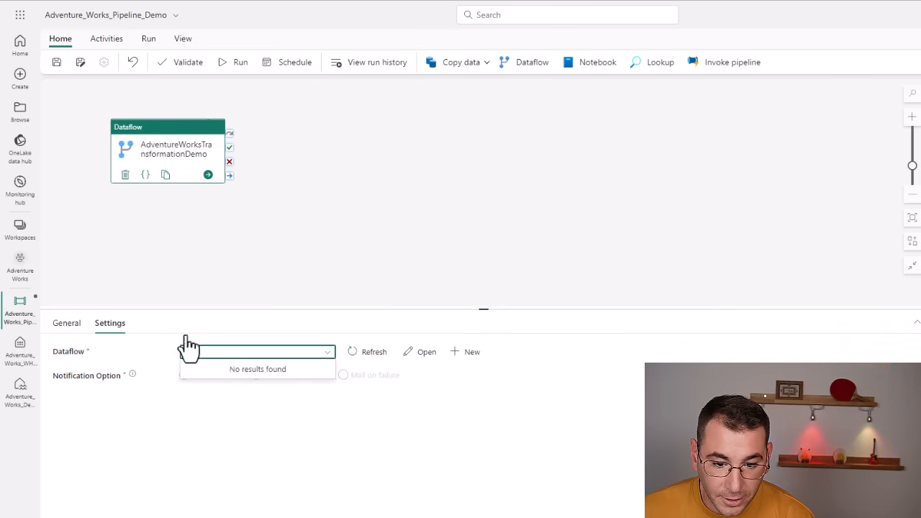
left_click(167, 153)
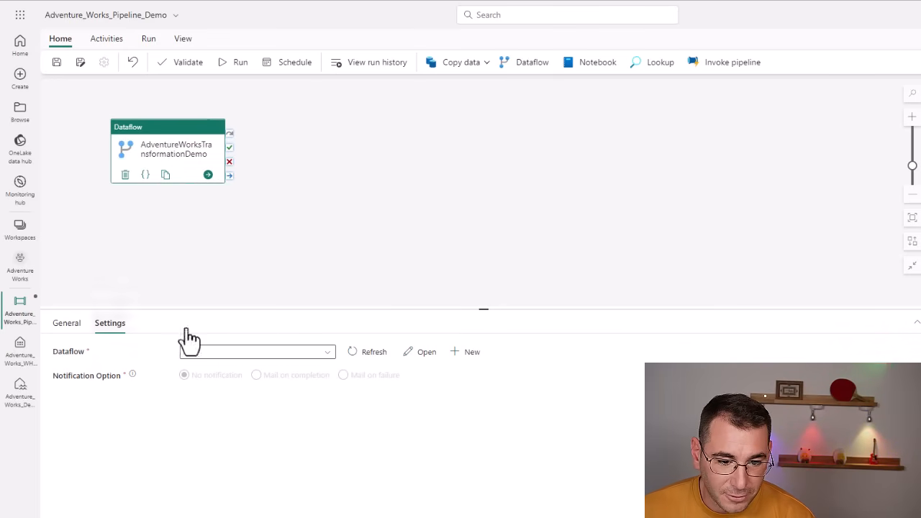
left_click(372, 353)
left_click(295, 357)
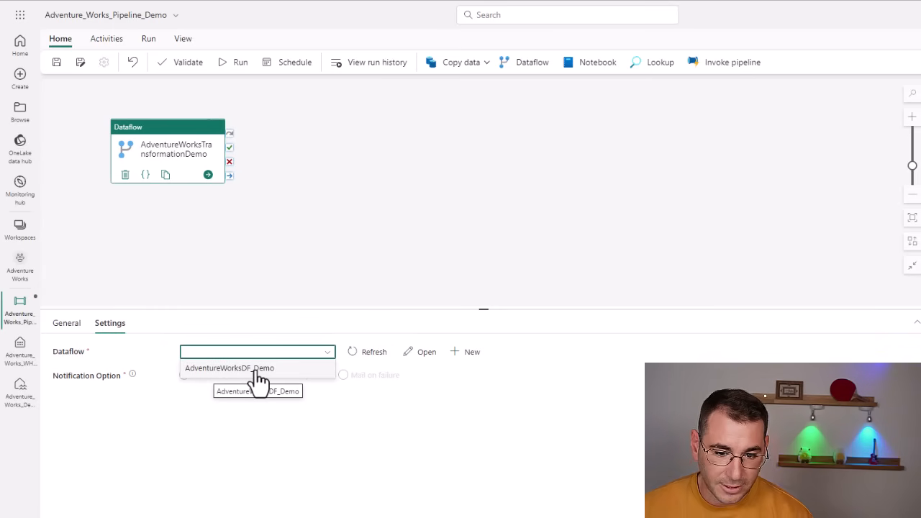
left_click(238, 368)
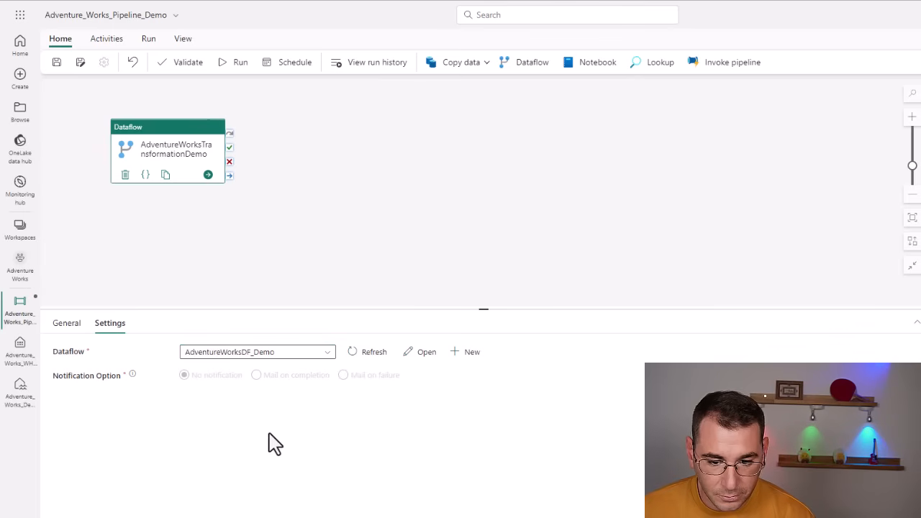
left_click(248, 212)
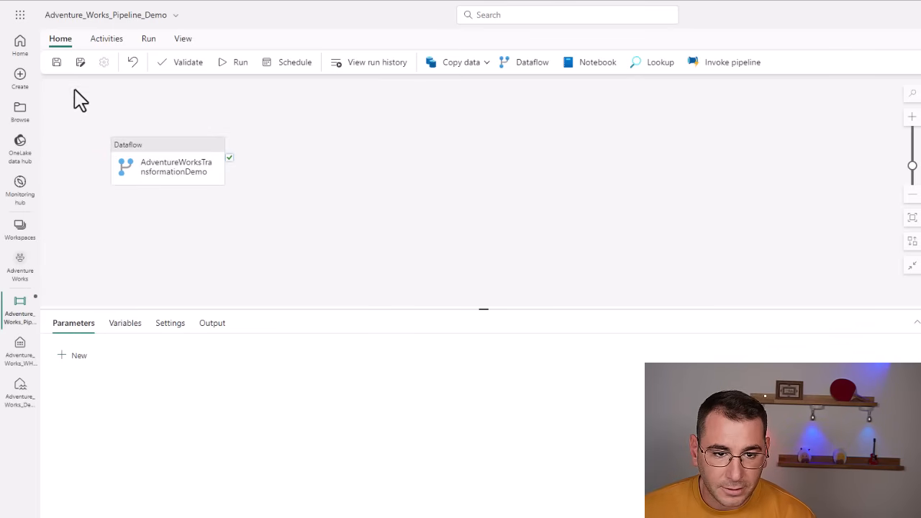
left_click(56, 62)
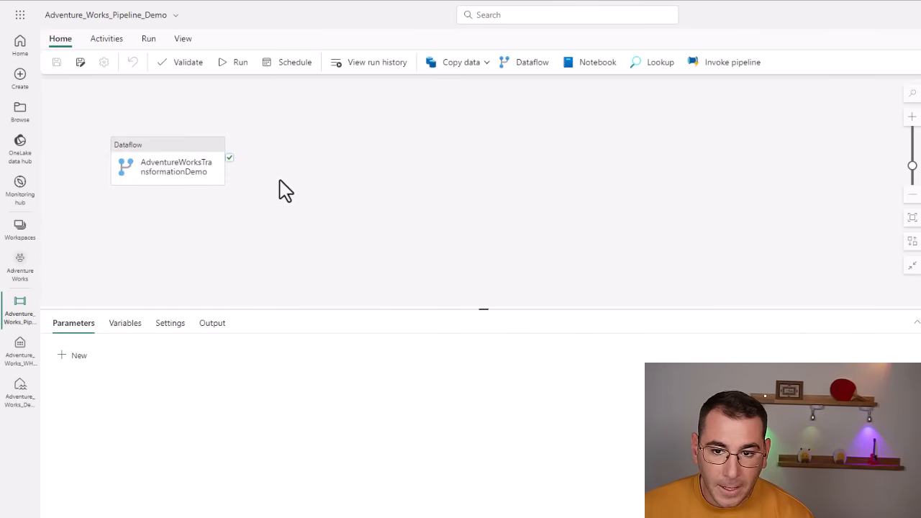
Add a Copy data activity to the pipeline canvas and name it "TransformedLHTable to Warehouse"
left_click(457, 69)
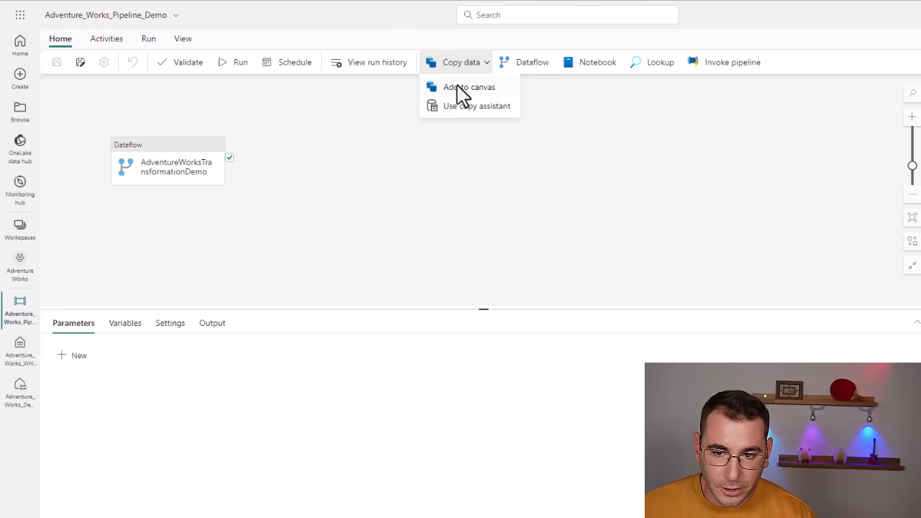
left_click(458, 90)
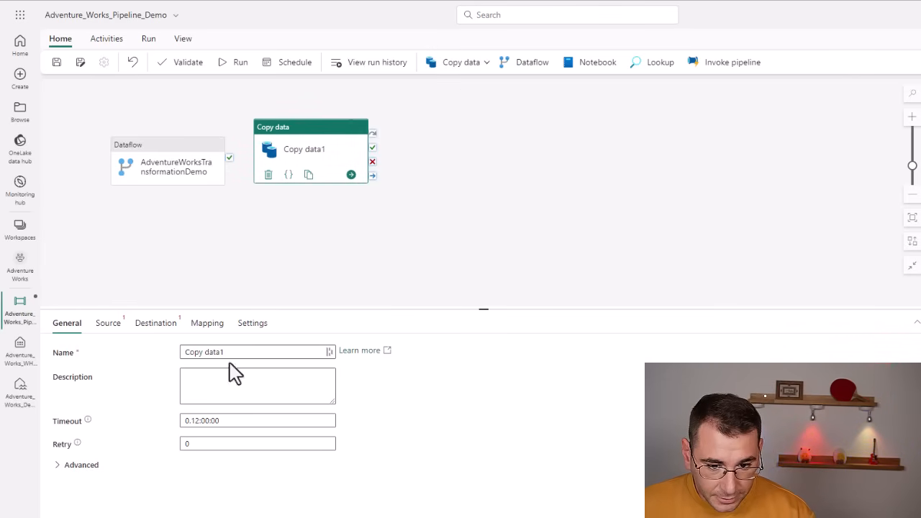
triple_click(228, 351)
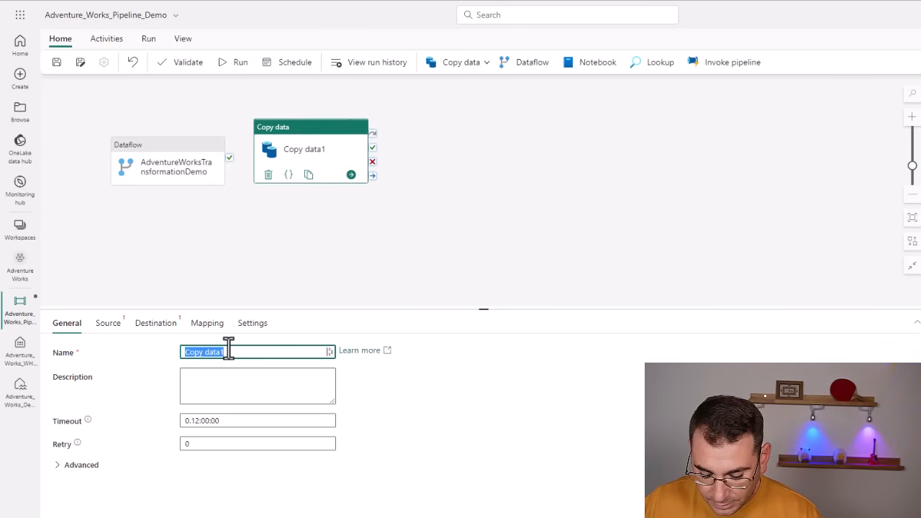
type("Tab")
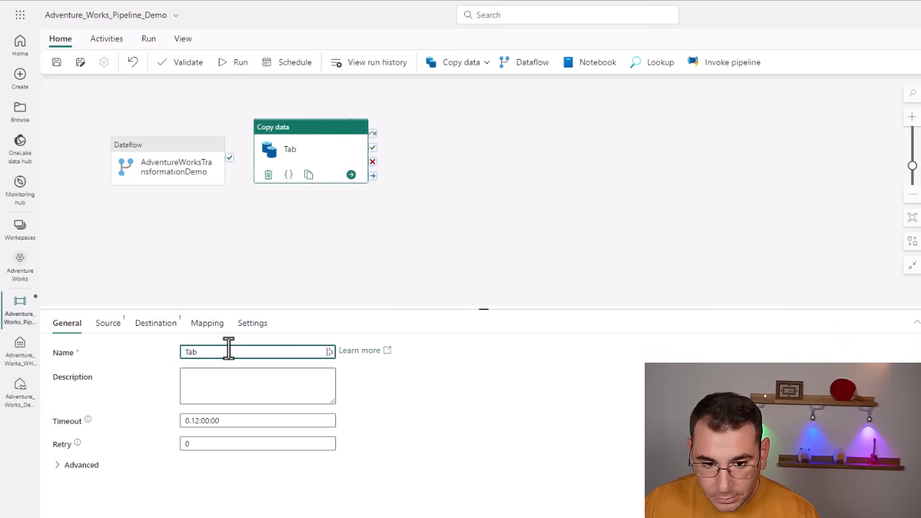
type("l")
key("BackSpace")
key("BackSpace")
key("BackSpace")
key("BackSpace")
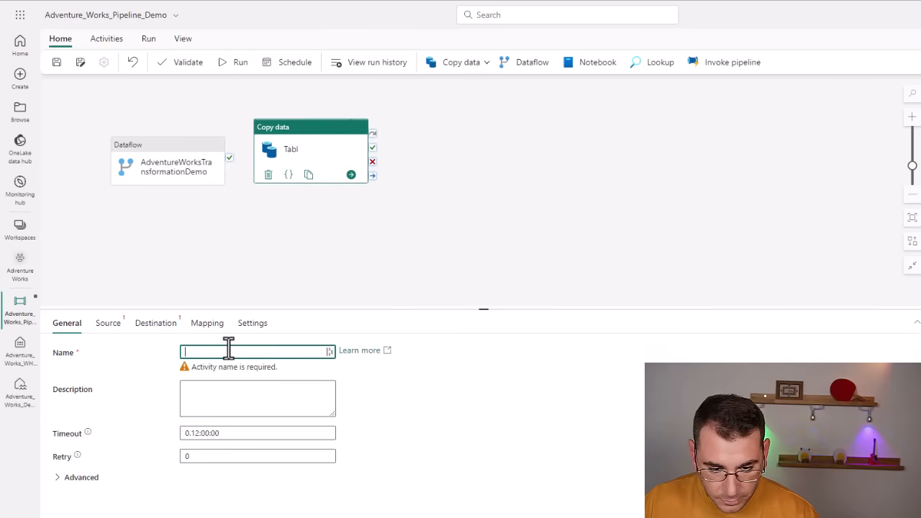
type("Tr")
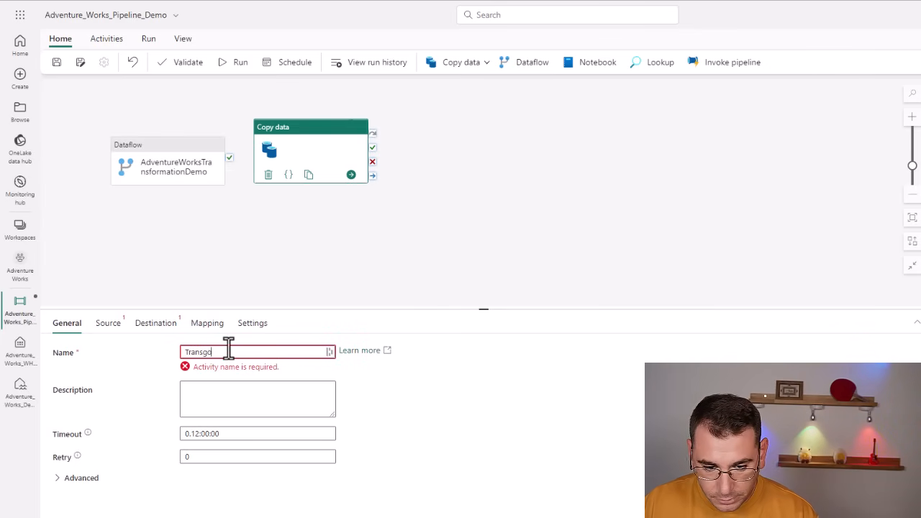
type("ansgo")
key("BackSpace")
key("BackSpace")
type("formedLH")
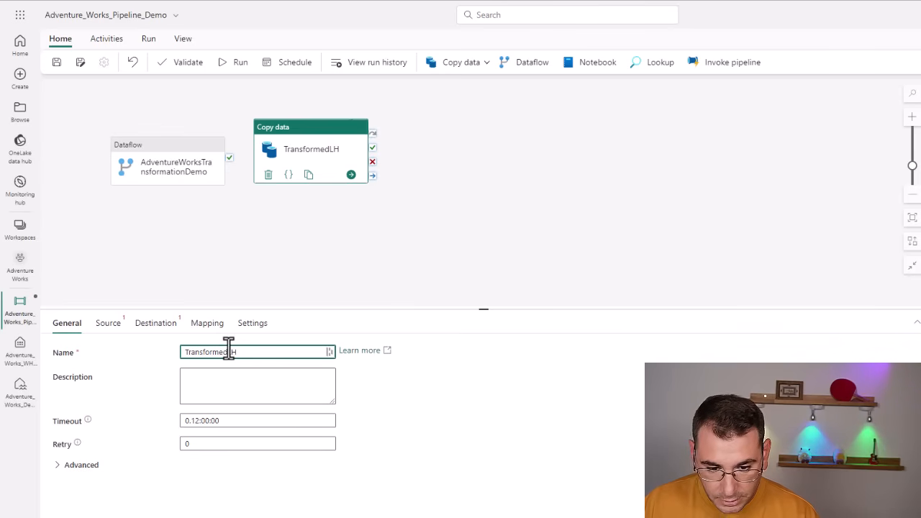
type("Table to Warehouse")
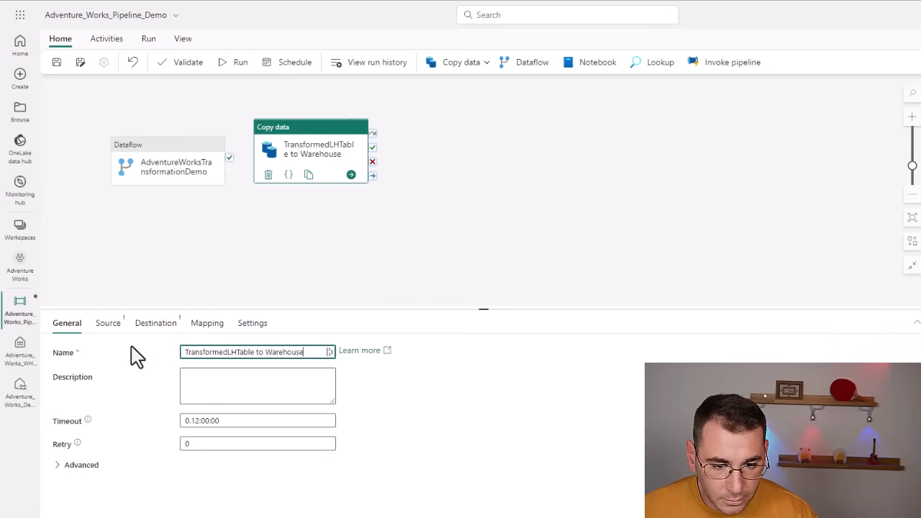
Set the copy activity's source to the AdventureWorksTransformedDemo table in the Adventure_Works_Demo workspace lakehouse and look over the advanced source options
left_click(108, 323)
left_click(185, 351)
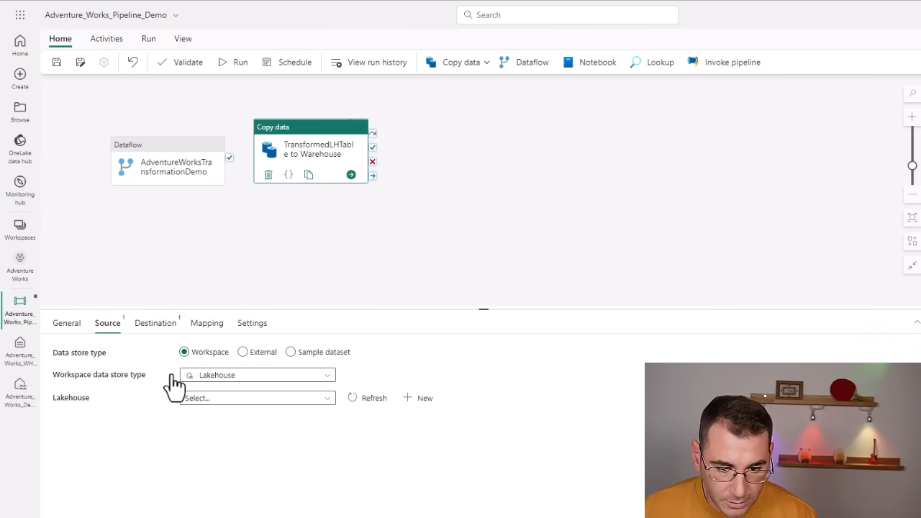
left_click(213, 400)
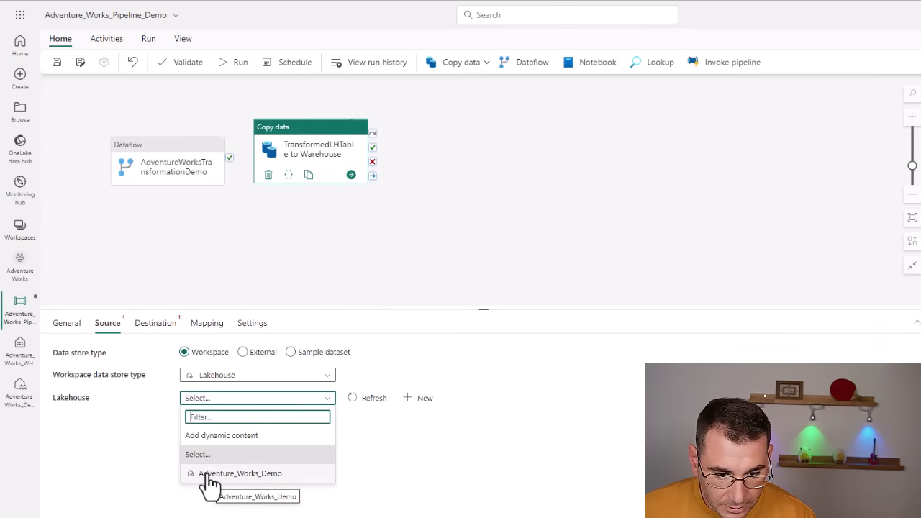
left_click(208, 474)
left_click(227, 422)
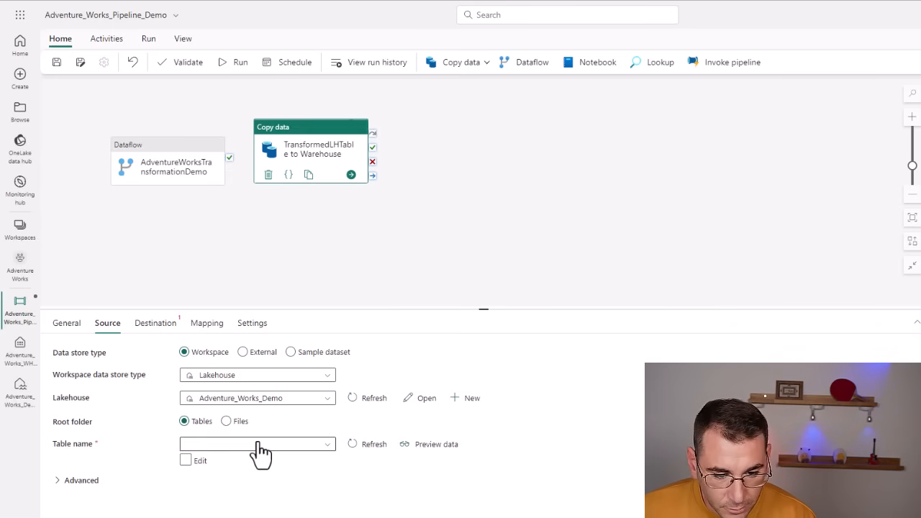
left_click(261, 445)
left_click(238, 481)
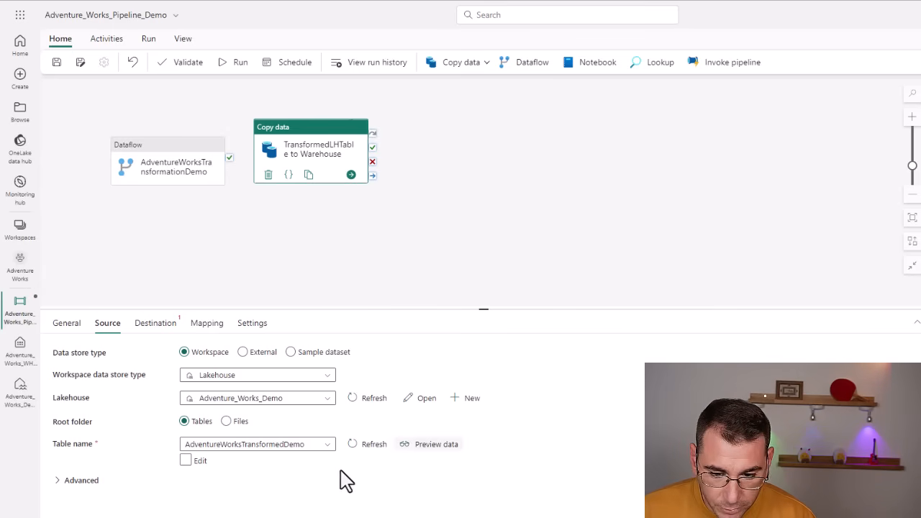
left_click(78, 480)
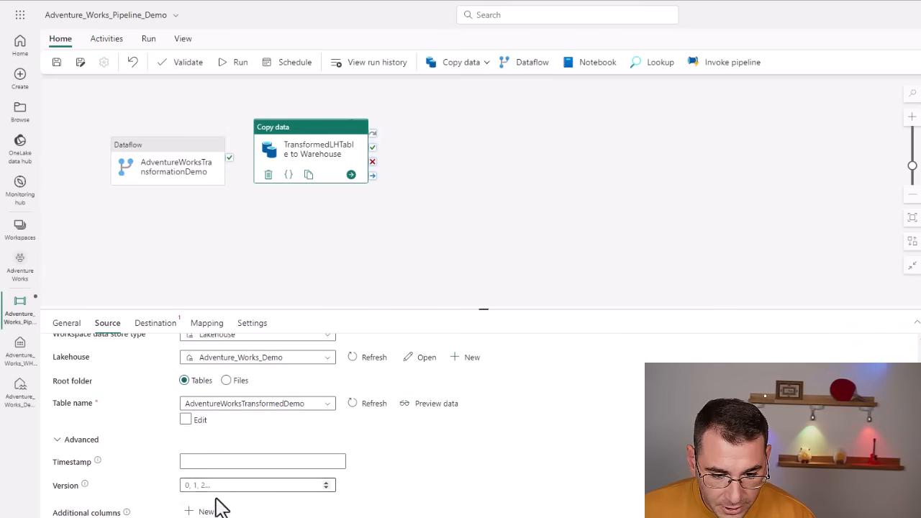
scroll(128, 457, "up", 1)
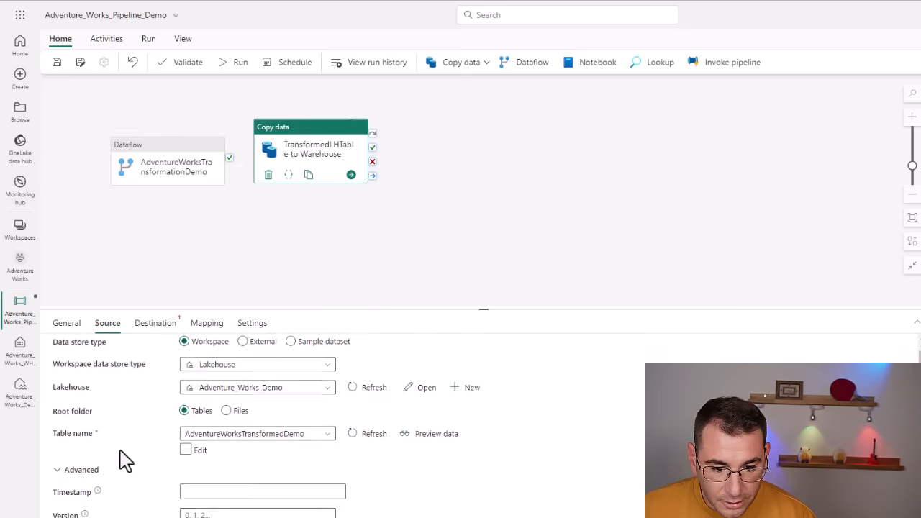
Set the copy activity's destination to the workspace data warehouse Adventure_Works_WH_Demo
left_click(162, 328)
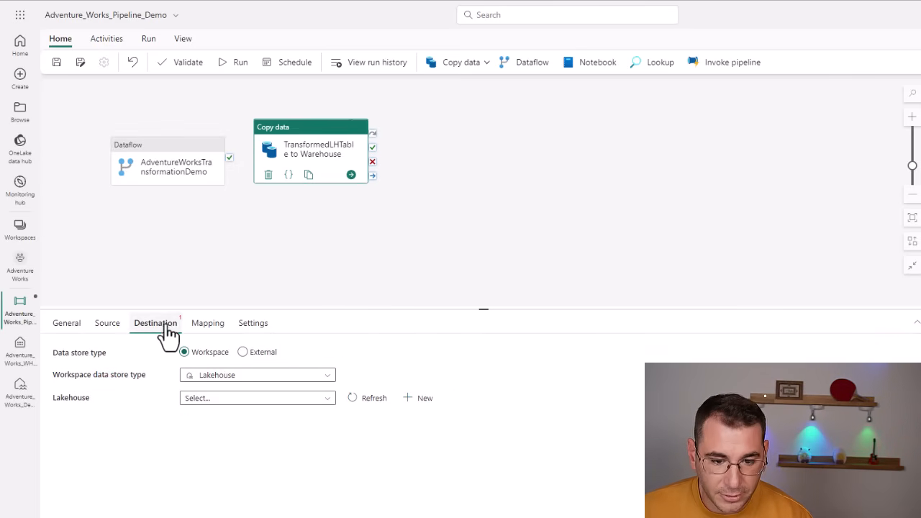
left_click(205, 377)
left_click(238, 429)
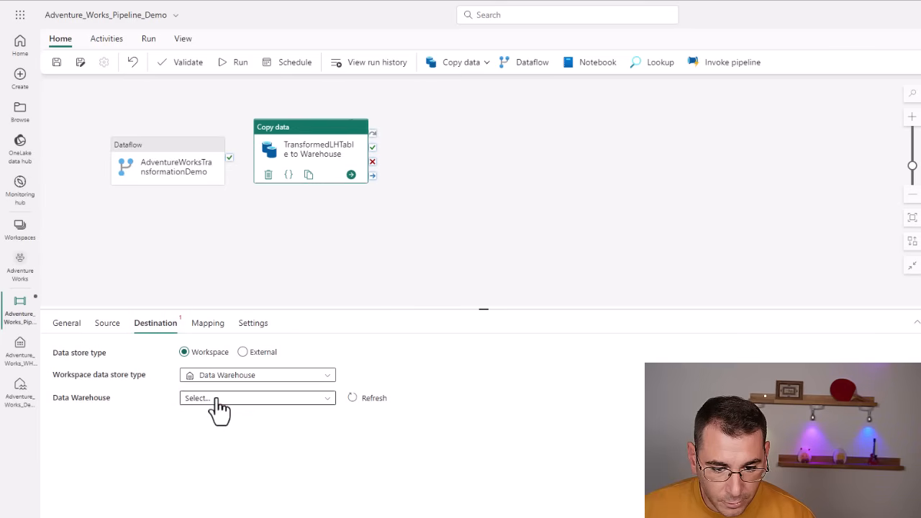
left_click(216, 400)
left_click(253, 474)
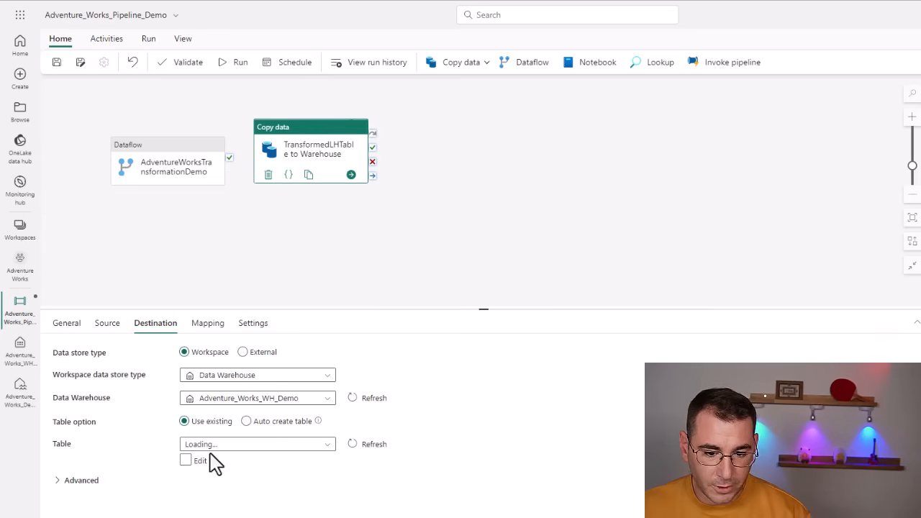
Have the destination table created automatically, with schema dbo and table name "Adventure Works Transformed"
left_click(263, 426)
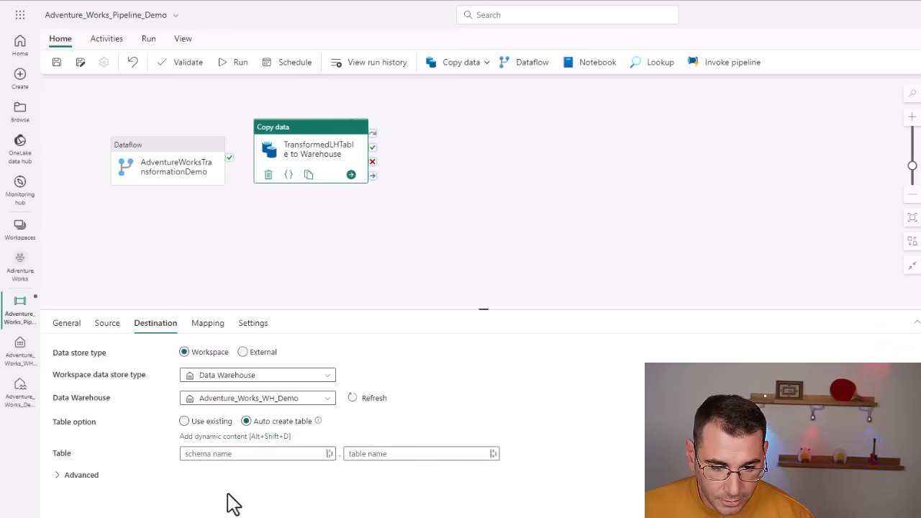
left_click(247, 443)
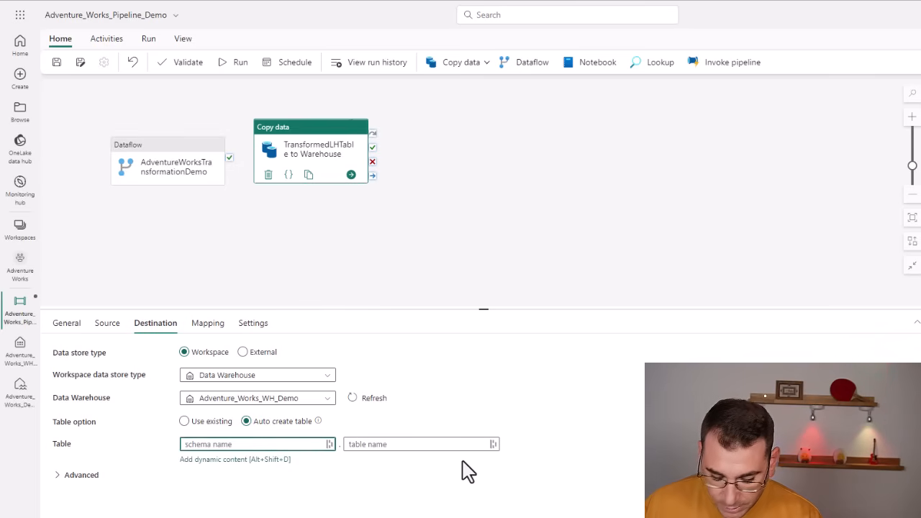
type("dbo")
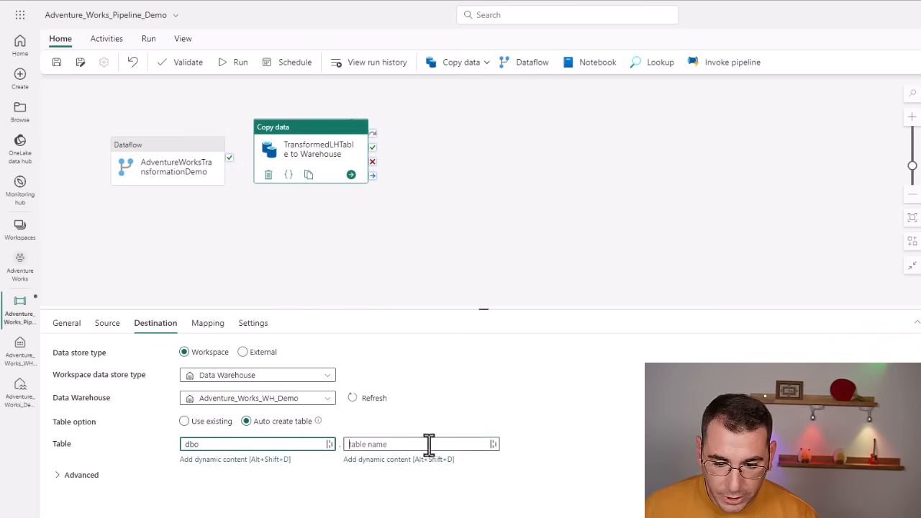
left_click(428, 444)
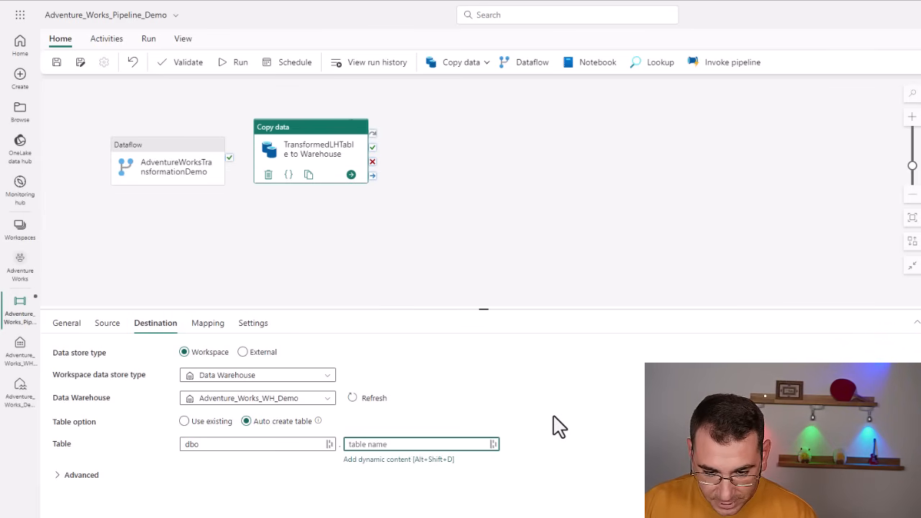
type("Adventure Works Trans")
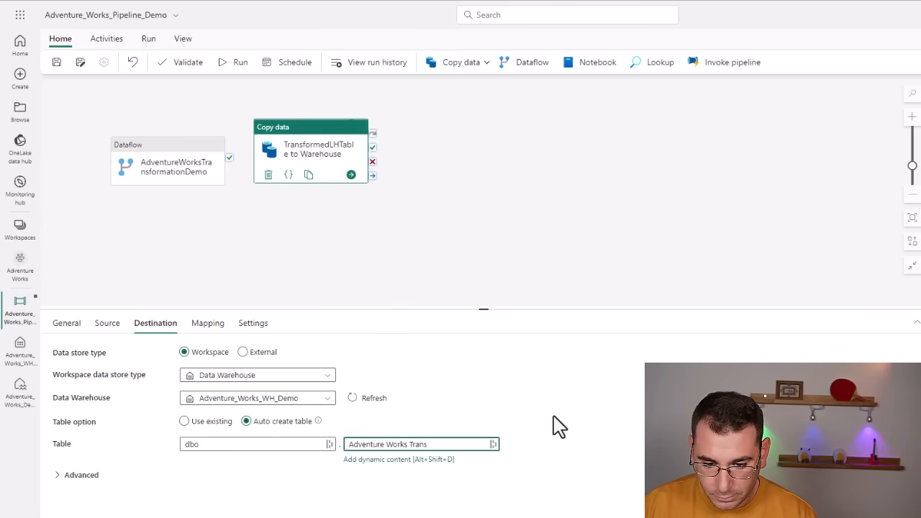
type("formed")
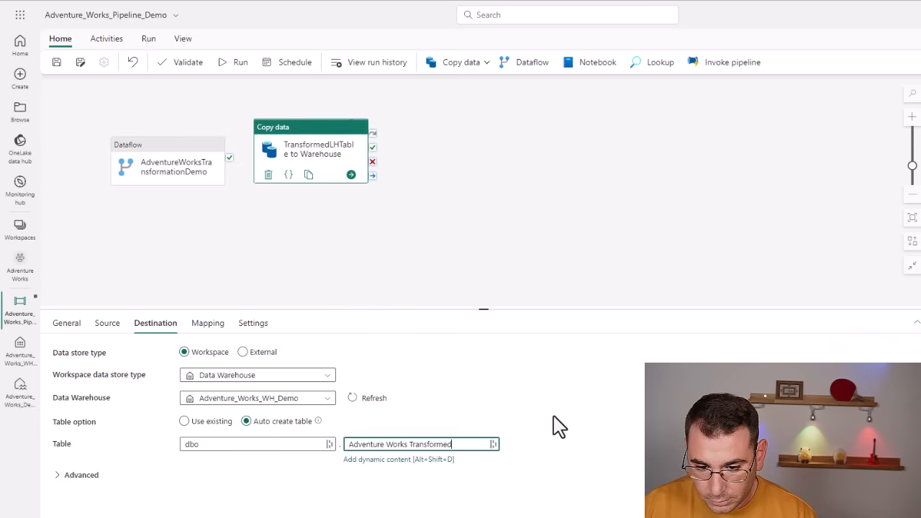
left_click(606, 397)
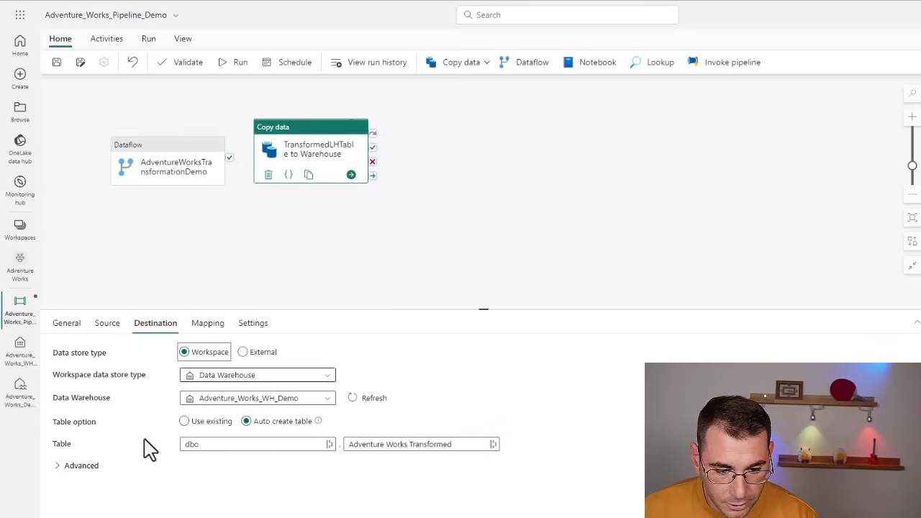
Review the copy activity's advanced destination options and its throughput, fault tolerance, logging and staging settings
left_click(81, 464)
scroll(104, 444, "down", 2)
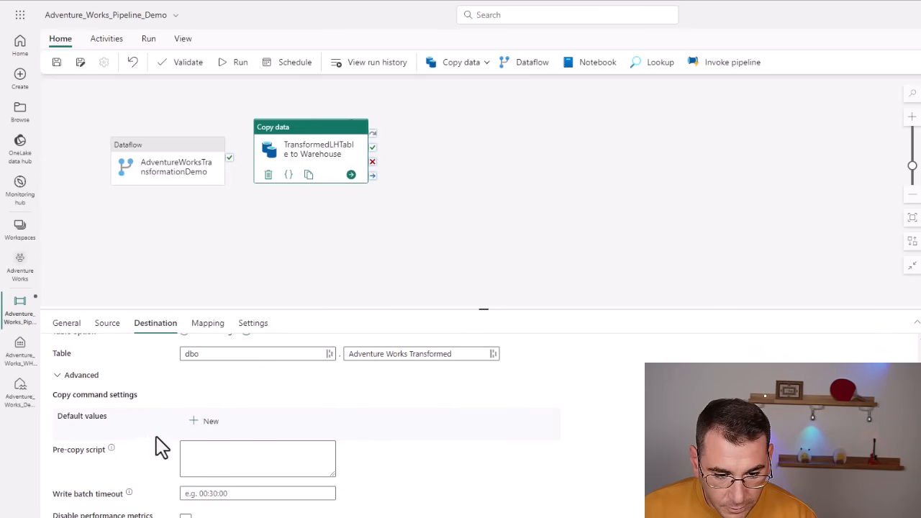
scroll(145, 438, "down", 1)
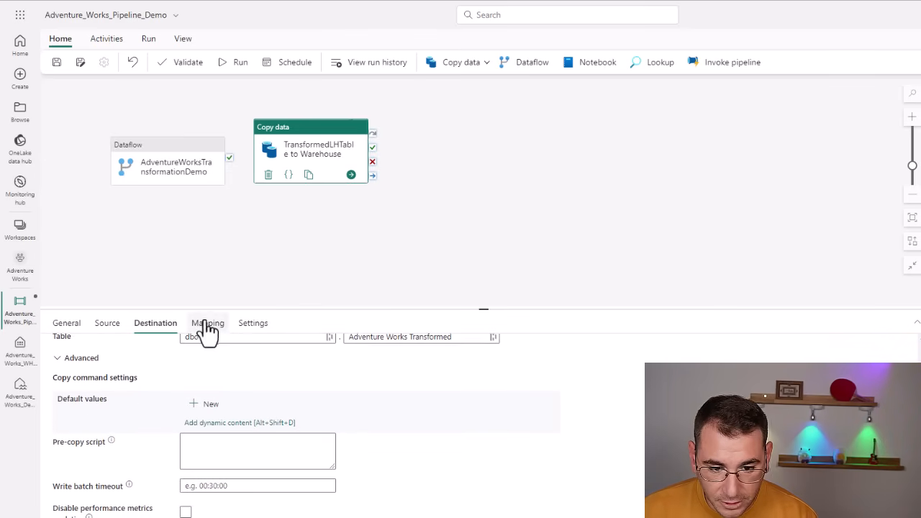
scroll(185, 390, "up", 3)
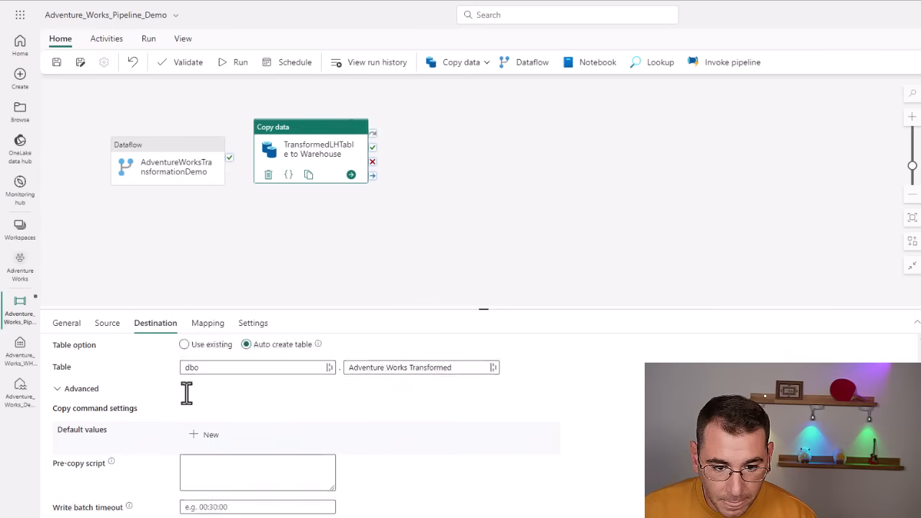
left_click(246, 325)
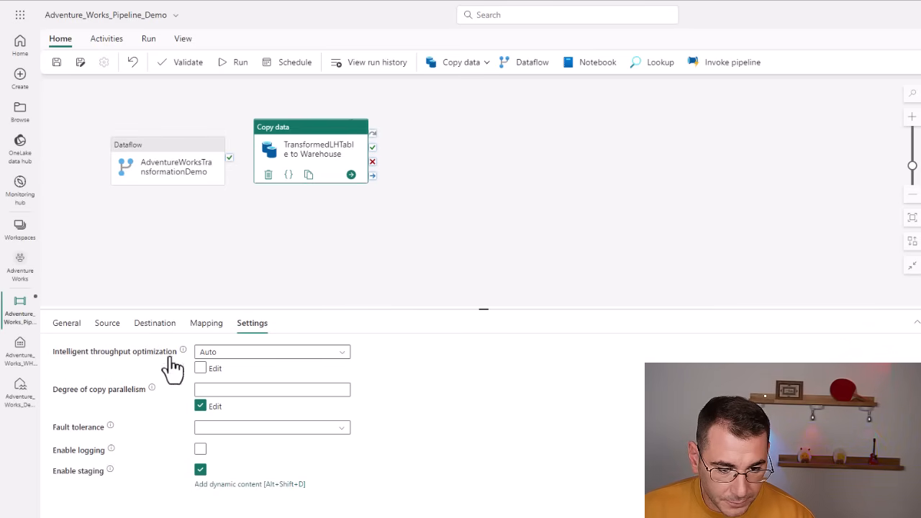
Connect the AdventureWorksTransformationDemo dataflow to the TransformedLHTable to Warehouse copy activity with an on-completion link
left_click_drag(414, 309, 395, 378)
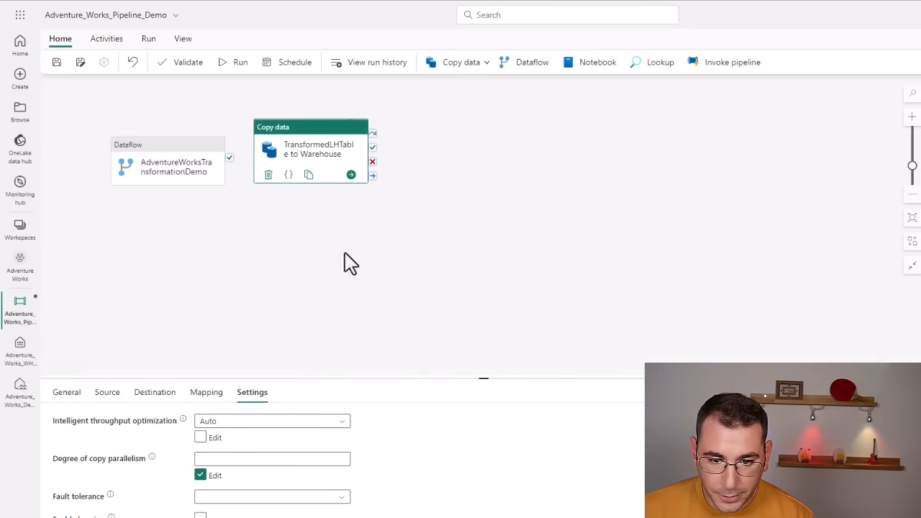
left_click_drag(298, 139, 316, 141)
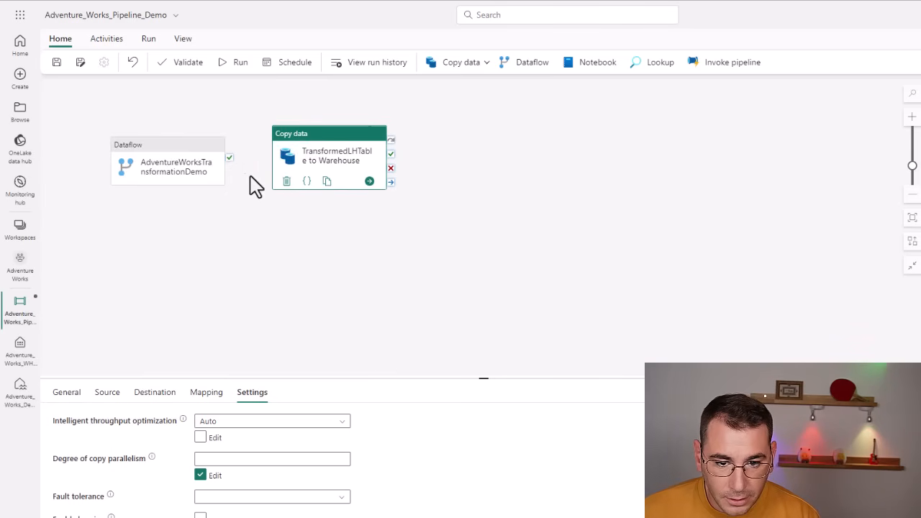
left_click(238, 220)
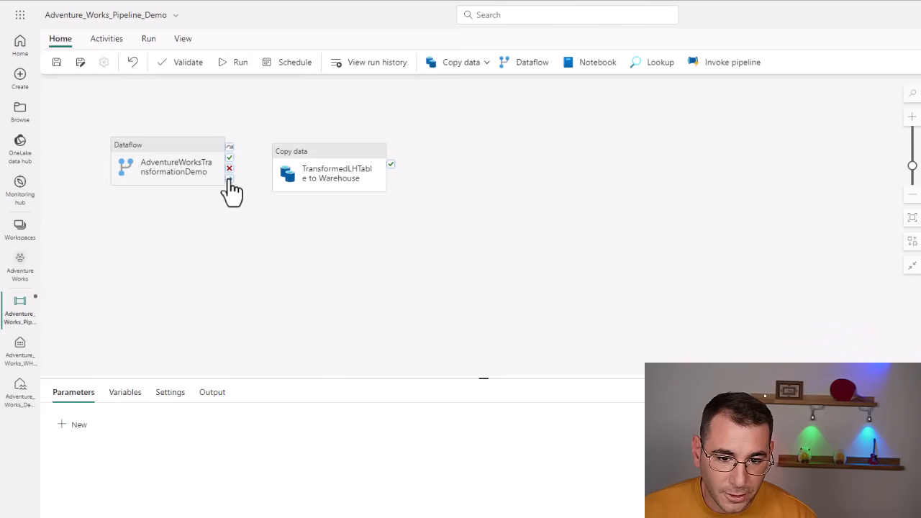
left_click_drag(229, 179, 285, 181)
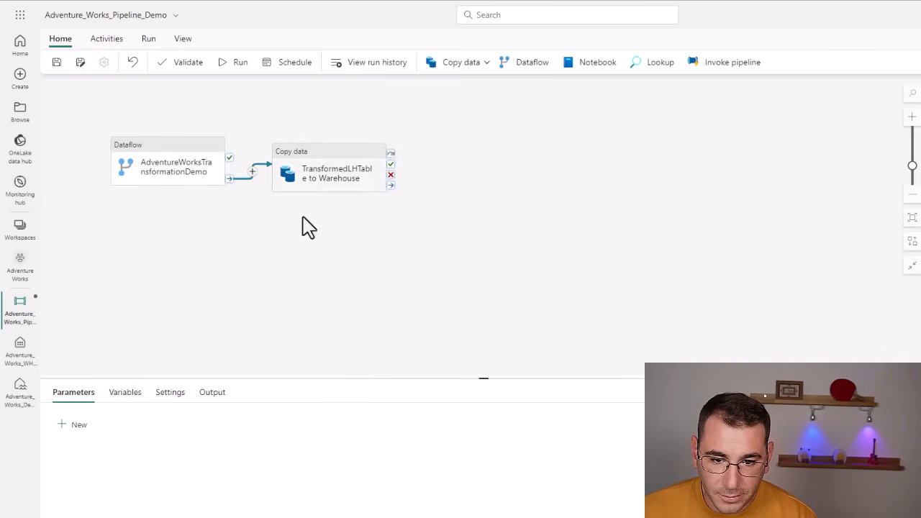
left_click(324, 169)
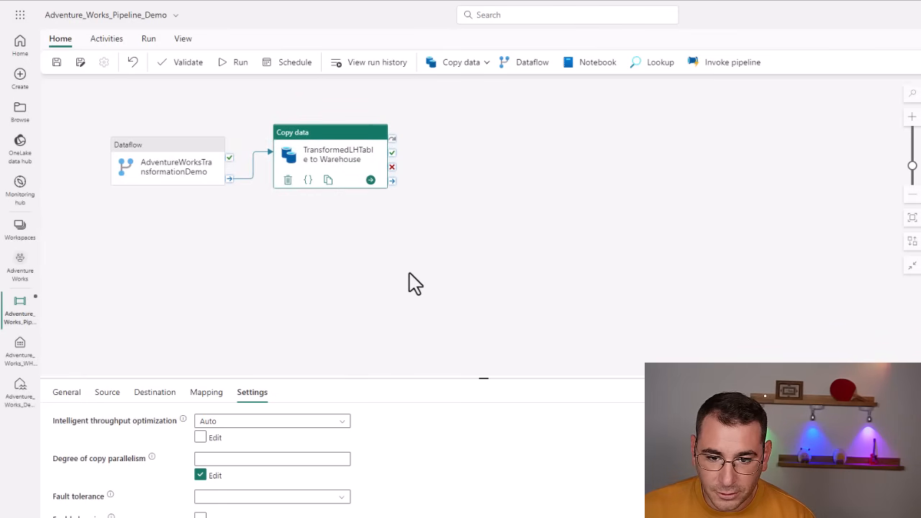
left_click(408, 297)
Add a second copy data activity to the canvas and name it "Create Parquet File in LH"
mouse_move(375, 150)
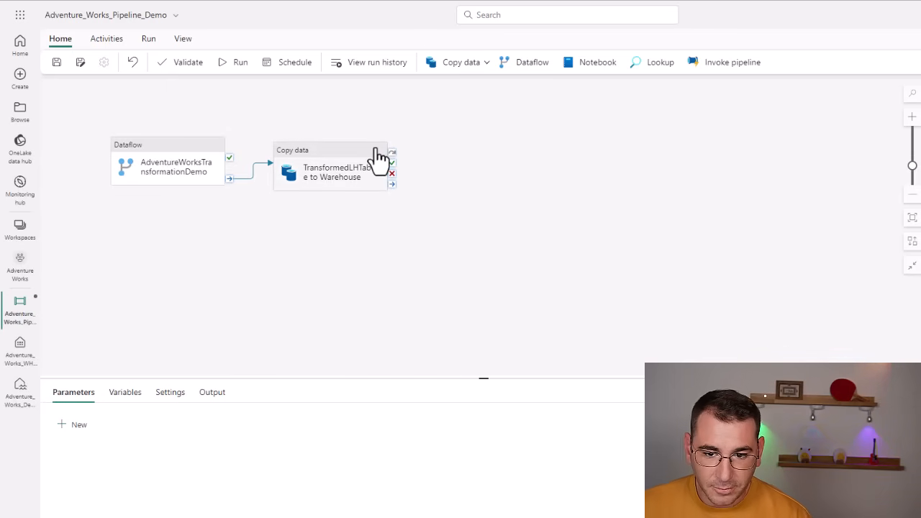
left_click(449, 70)
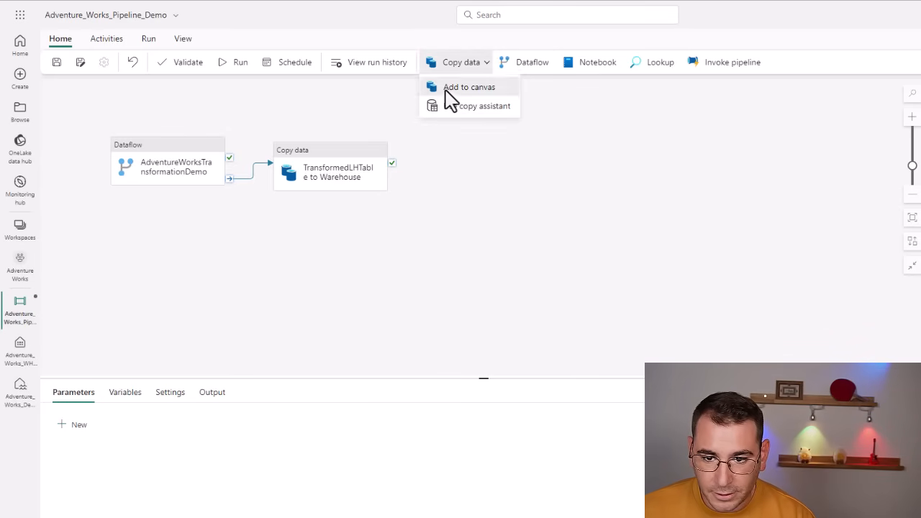
left_click(447, 87)
triple_click(220, 421)
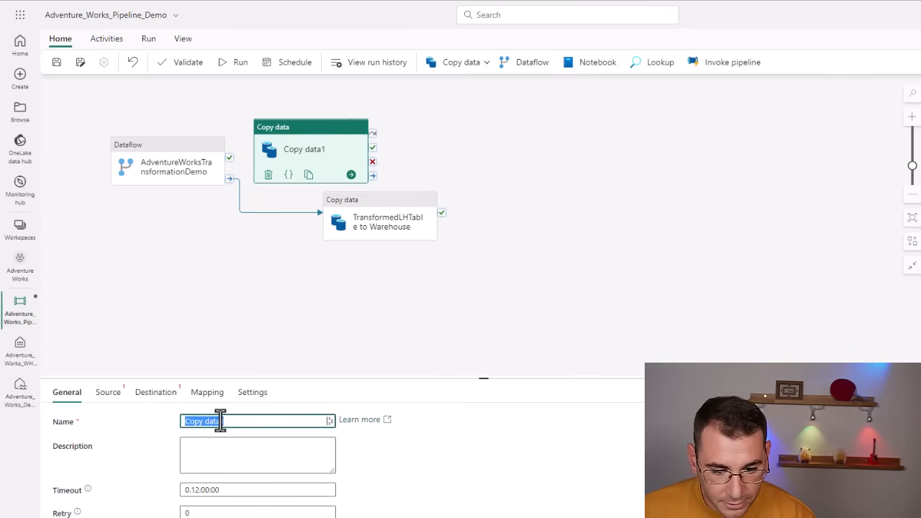
type("Create")
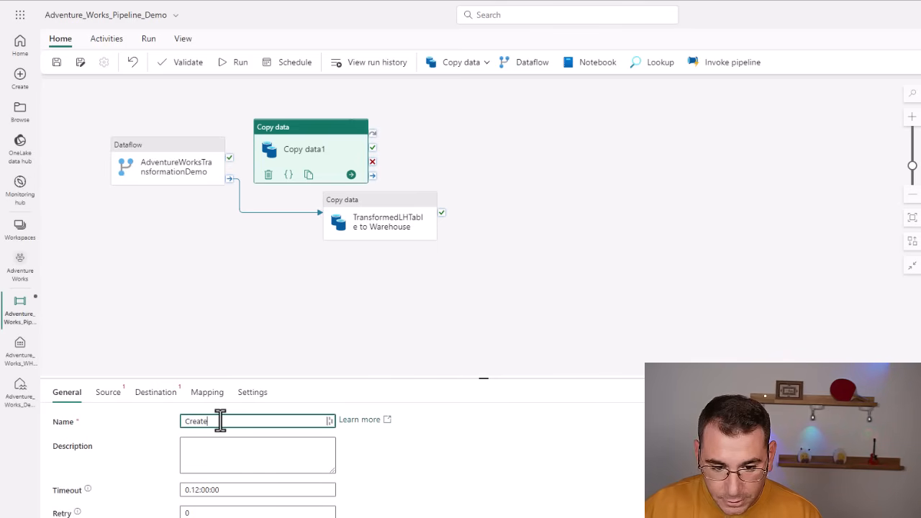
type(" Pi")
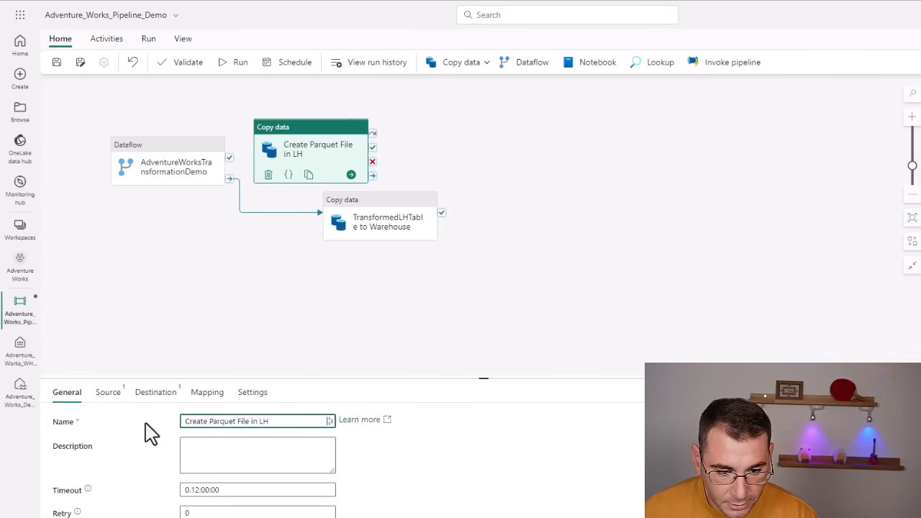
Set the new copy activity's source to the AdventureWorksTransformedDemo table in the Adventure_Works_Demo workspace lakehouse and show the advanced source options
left_click(114, 395)
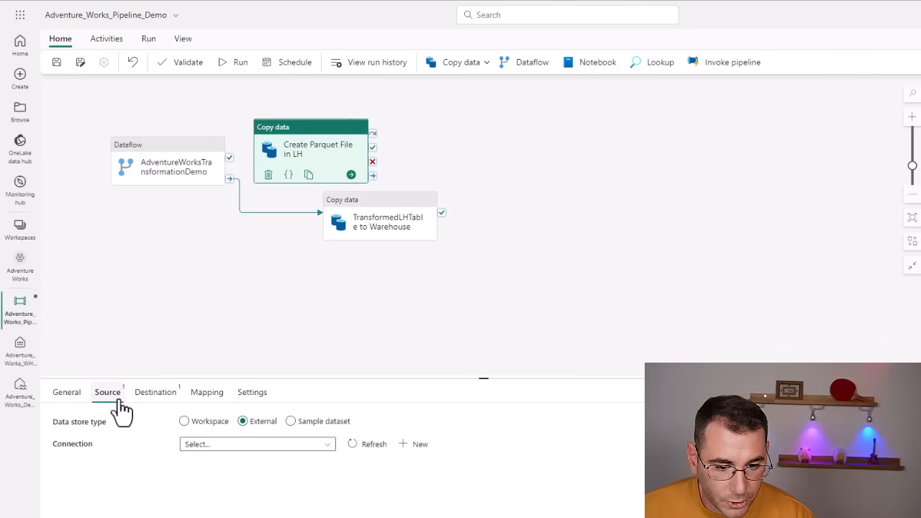
left_click(185, 421)
left_click(210, 467)
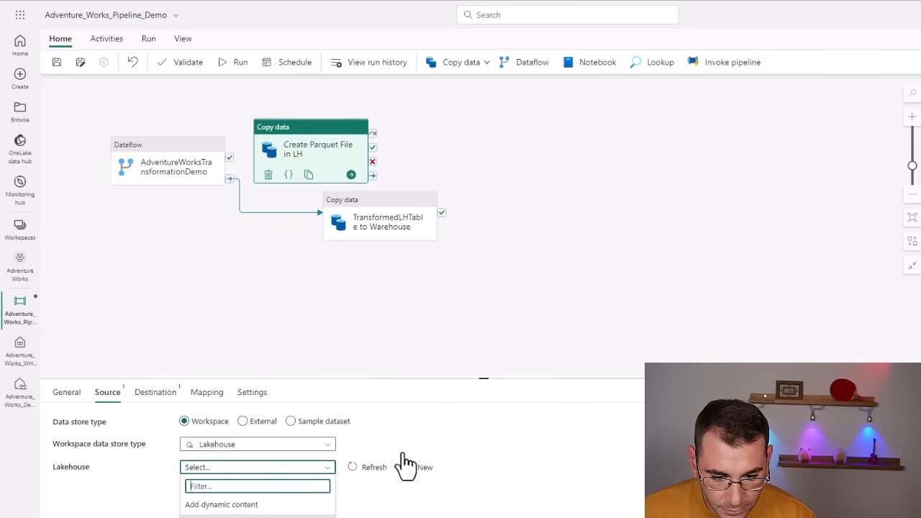
left_click_drag(384, 377, 370, 269)
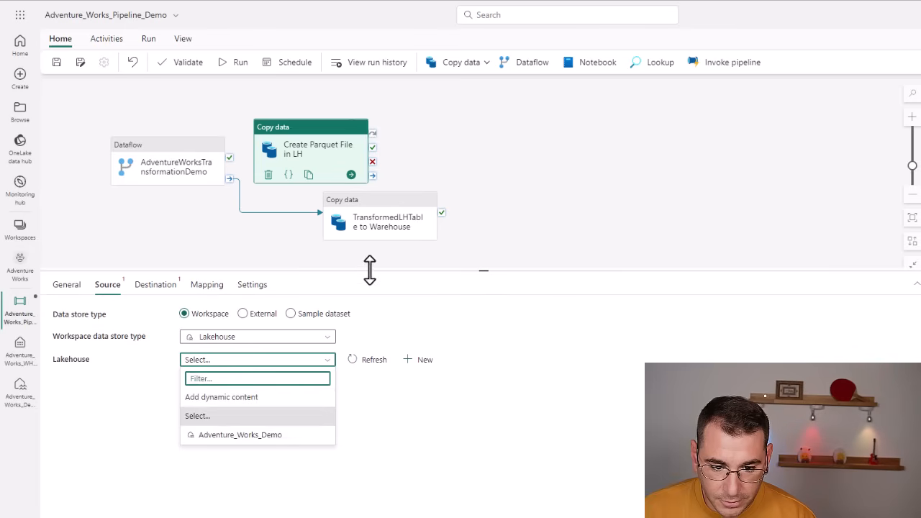
left_click(216, 436)
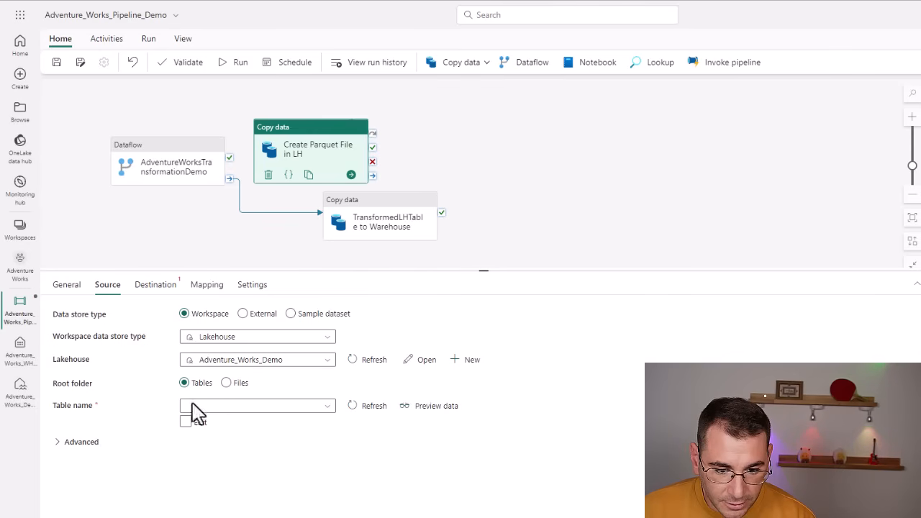
left_click(216, 405)
left_click(213, 445)
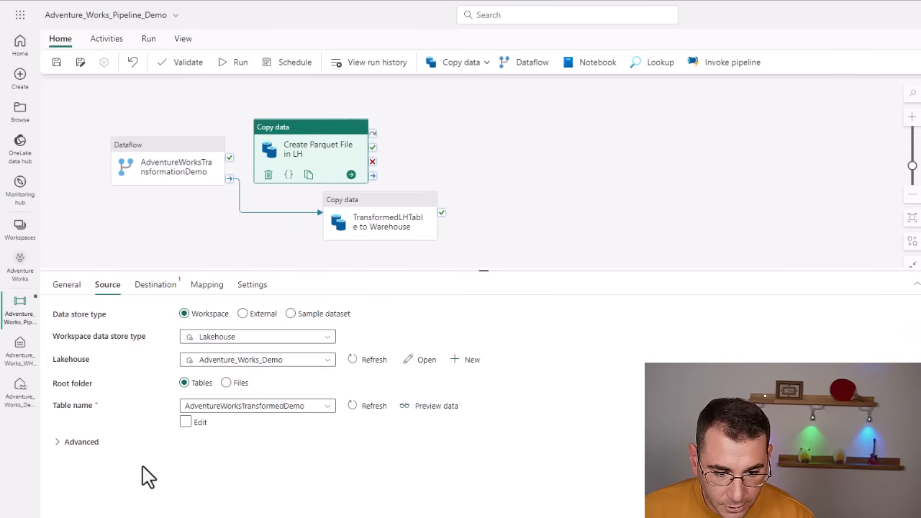
left_click(88, 453)
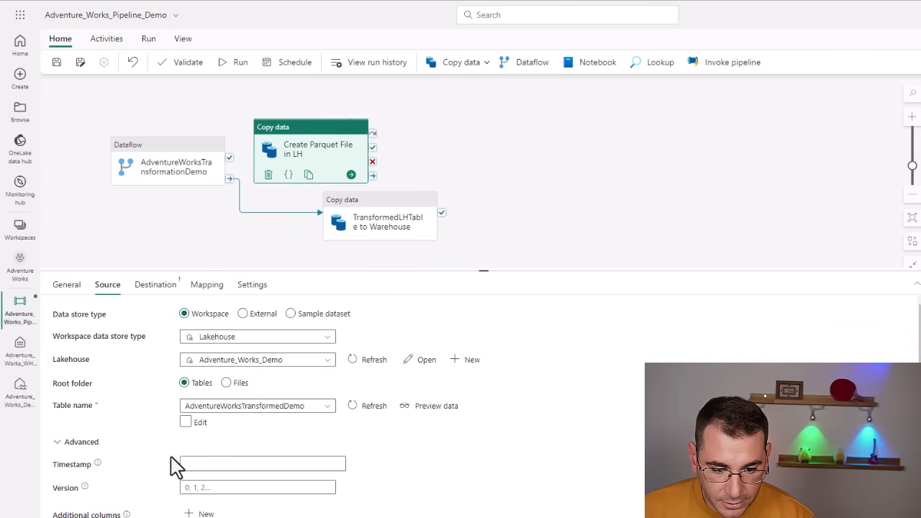
Set the new copy activity's destination to the Files root folder of the Adventure_Works_Demo workspace lakehouse
left_click(160, 285)
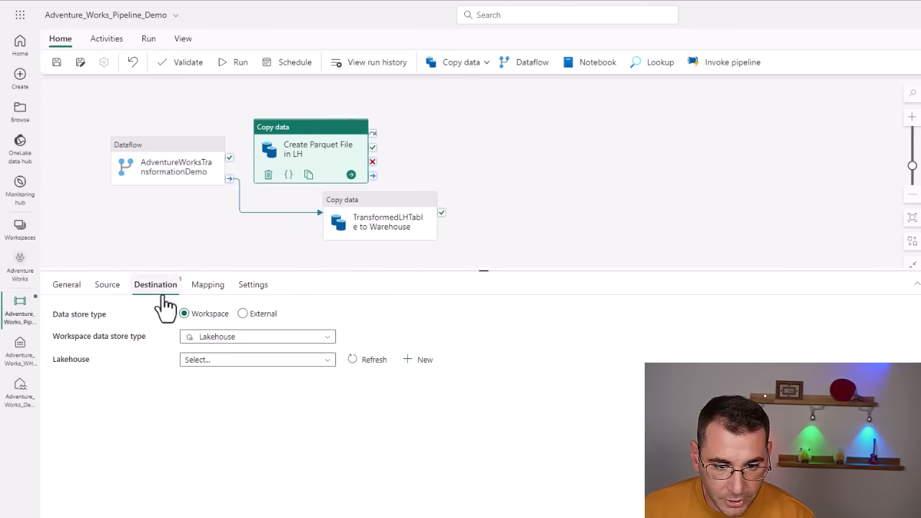
left_click(210, 362)
left_click(230, 436)
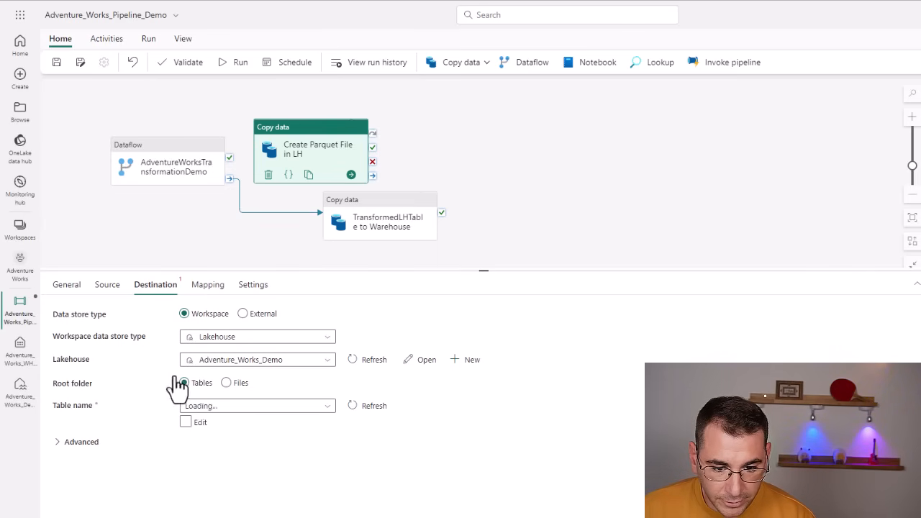
left_click(233, 383)
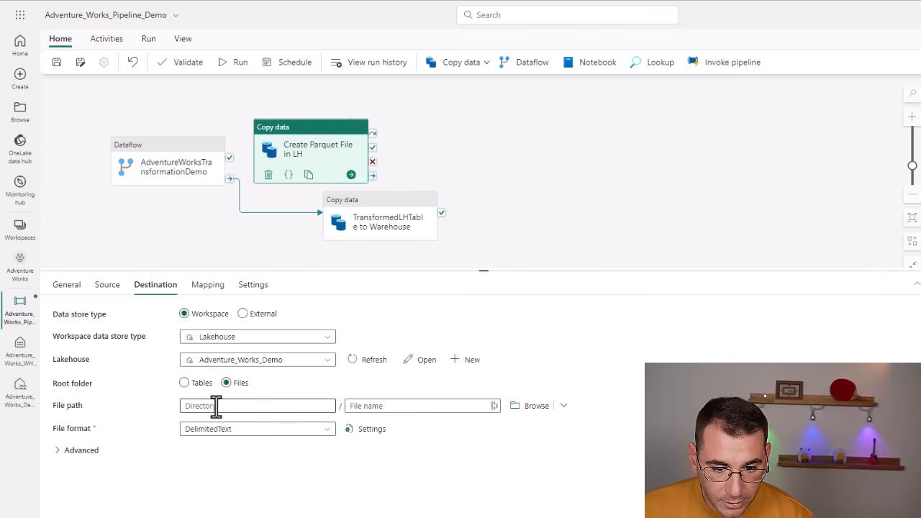
left_click(217, 406)
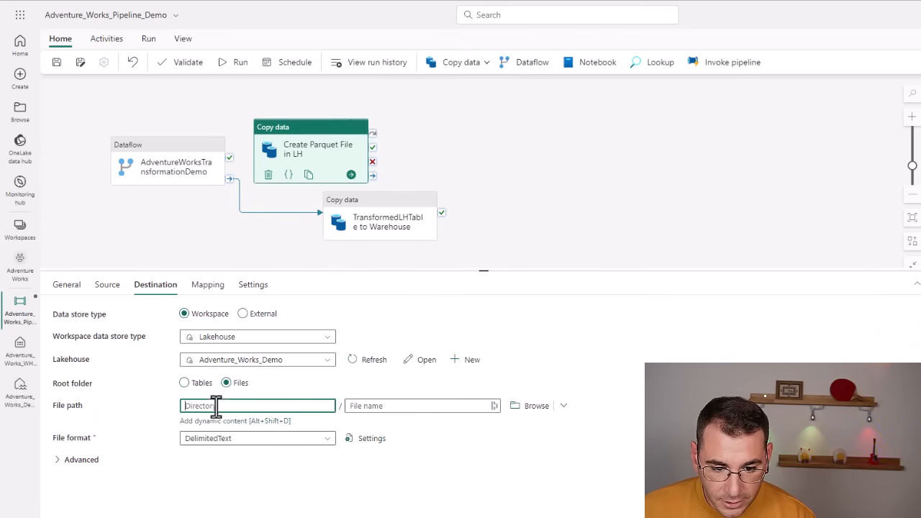
left_click(527, 411)
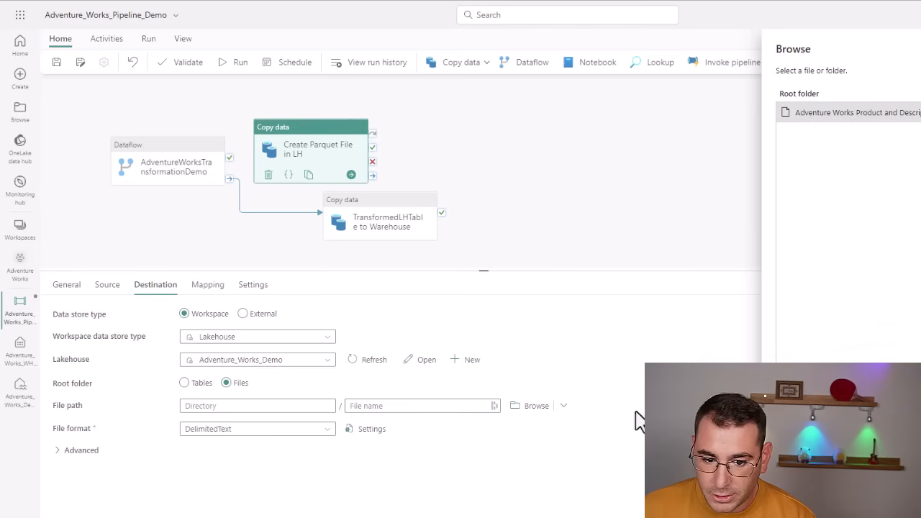
left_click(796, 500)
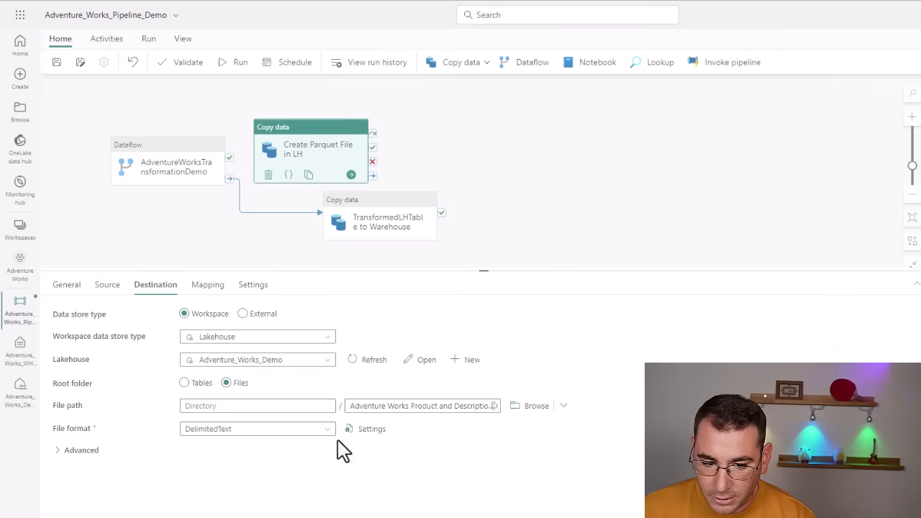
left_click(223, 408)
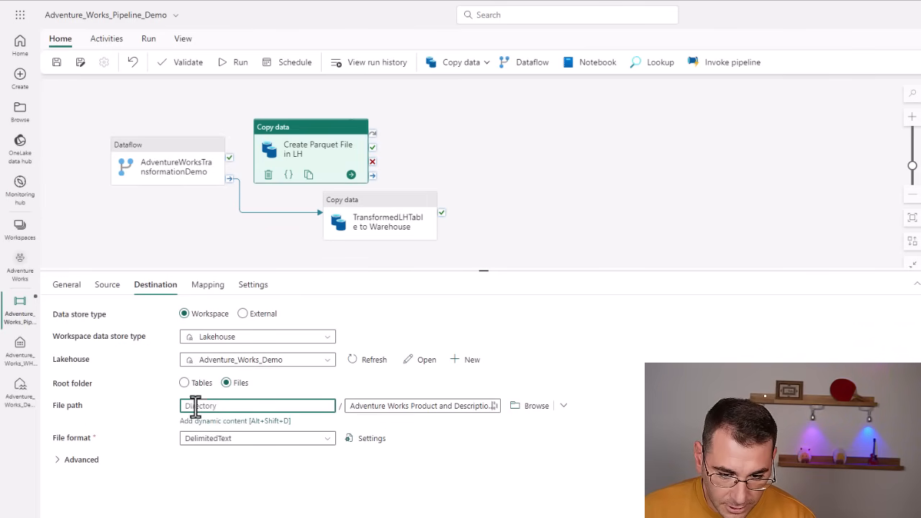
Set the destination file name to "Adventure Works Parquet" and the file format to Parquet
triple_click(401, 405)
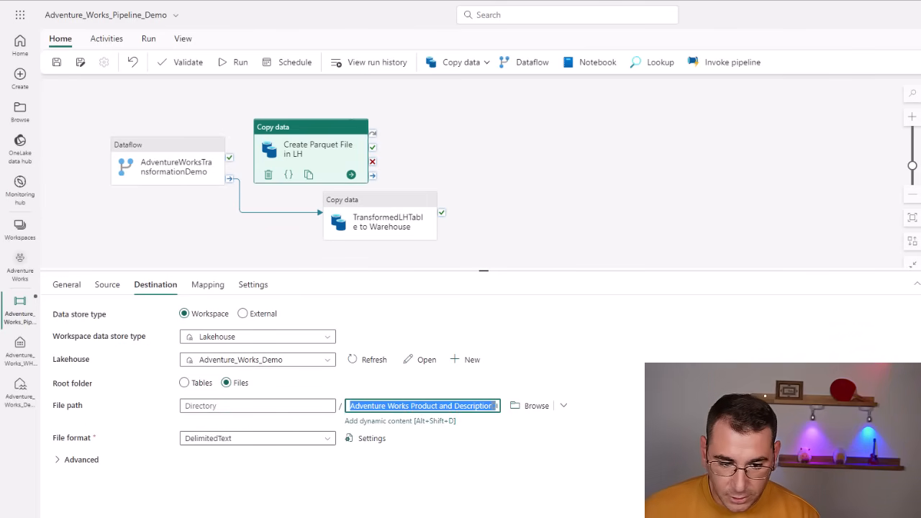
type("A")
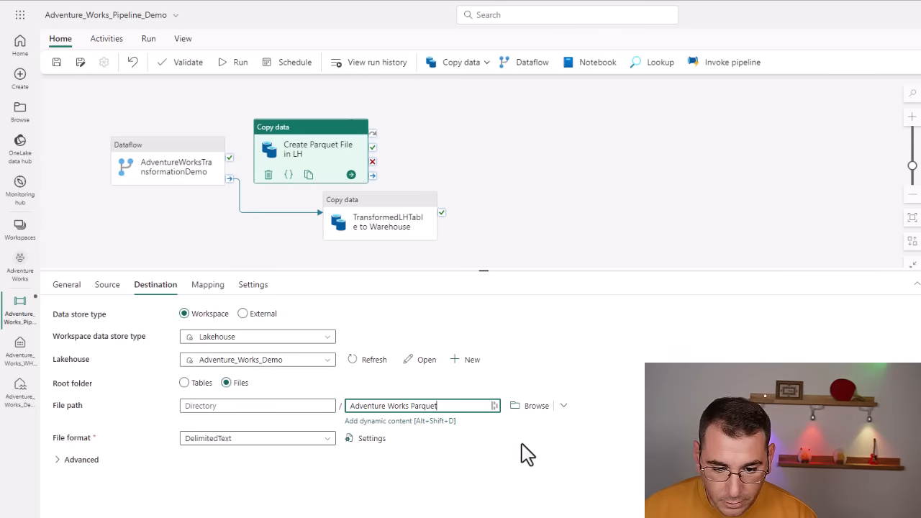
left_click(478, 494)
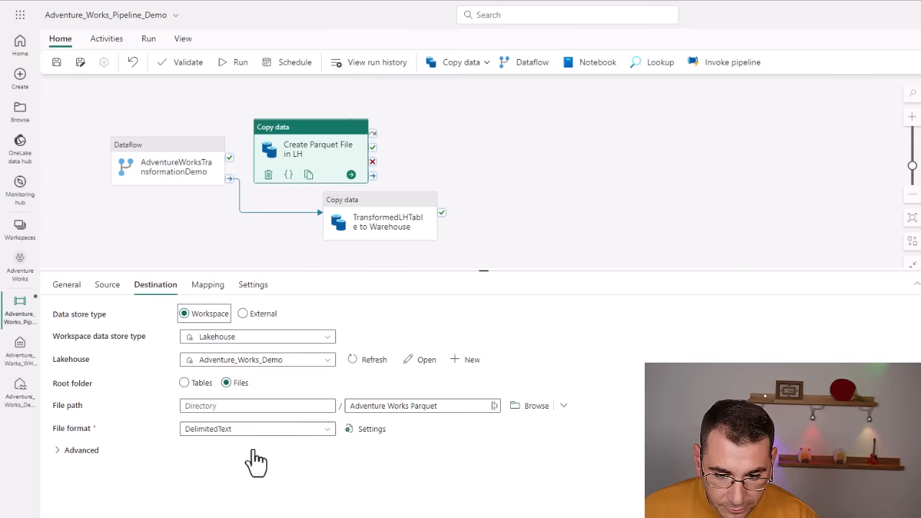
left_click_drag(340, 275, 336, 186)
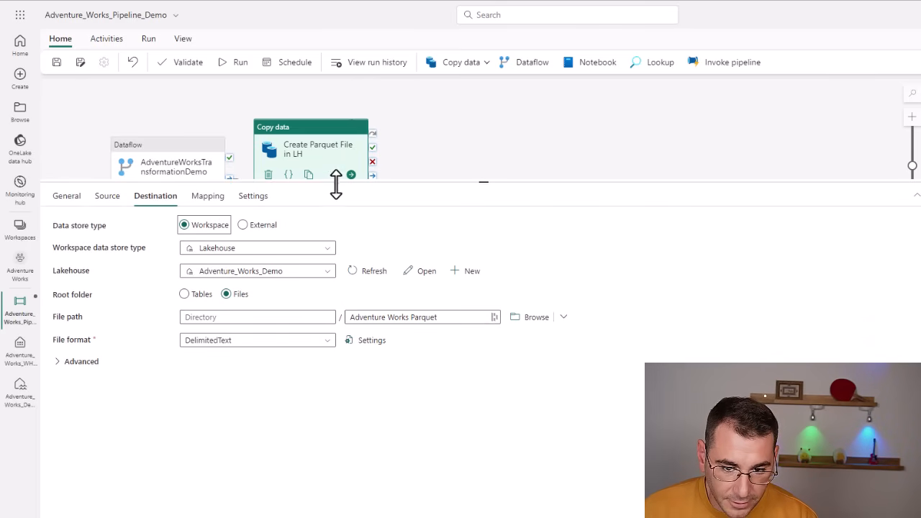
left_click(279, 343)
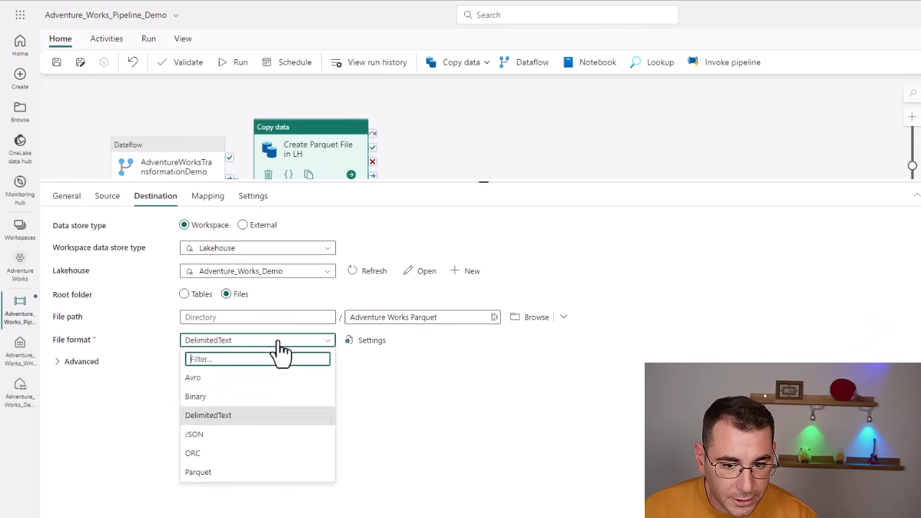
left_click(217, 472)
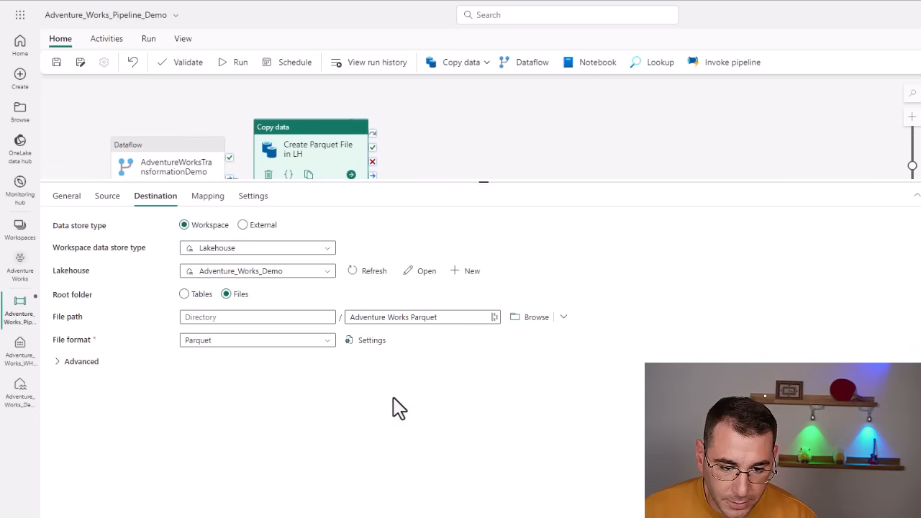
Review the advanced destination options and mapping of the Parquet copy activity, and enable staging for it
left_click(81, 362)
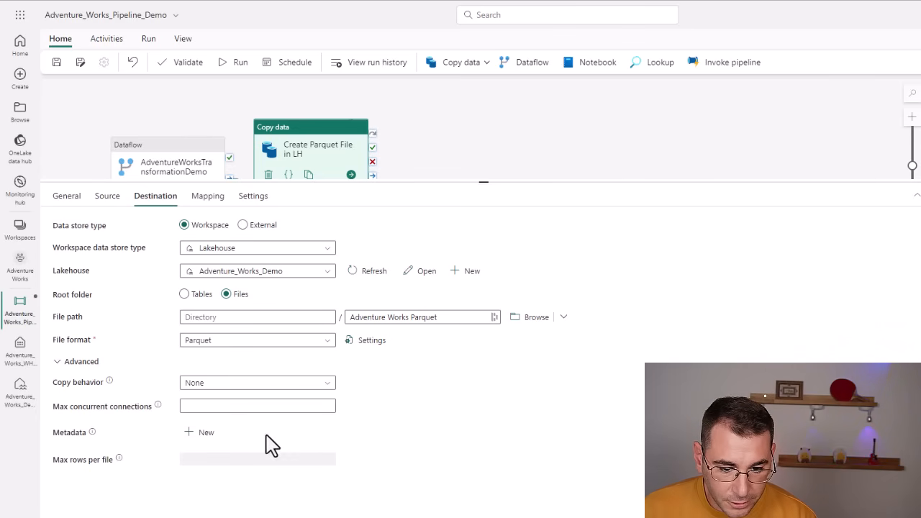
left_click(93, 364)
left_click_drag(351, 184, 361, 362)
left_click(212, 381)
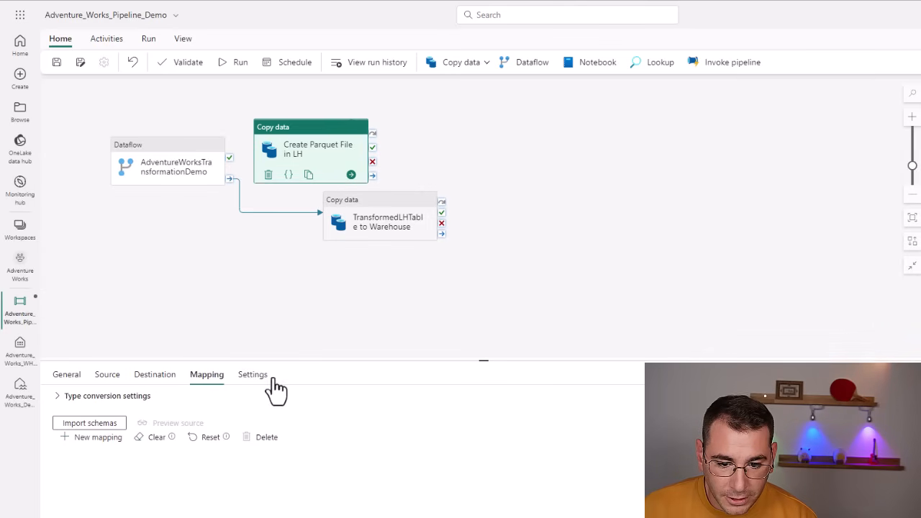
left_click(258, 377)
left_click_drag(333, 361, 335, 294)
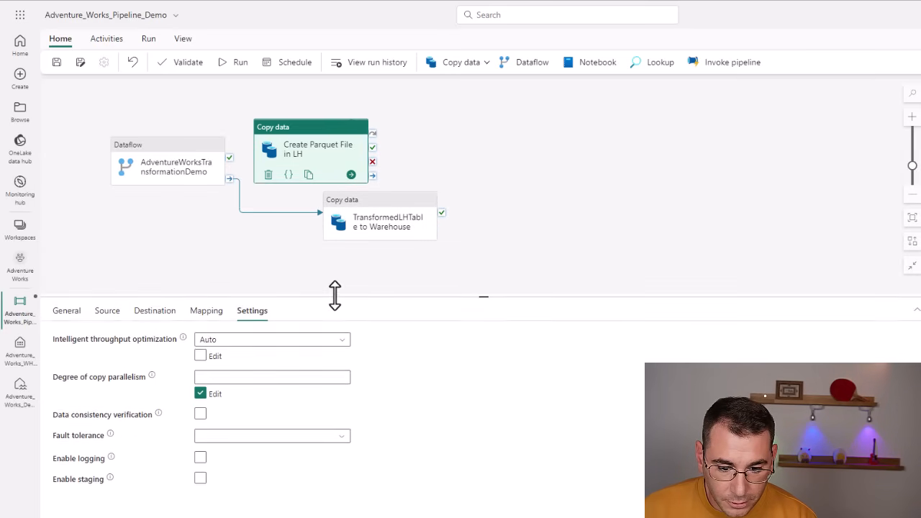
left_click(198, 478)
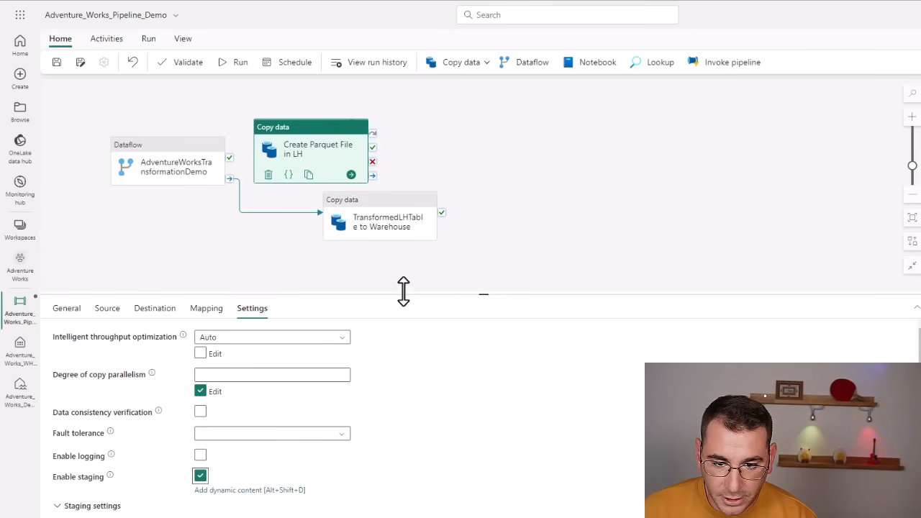
Place Create Parquet File in LH after the warehouse copy, link them on completion, and reposition the warehouse copy nearer the dataflow
left_click_drag(398, 294, 399, 324)
left_click_drag(291, 126, 516, 203)
mouse_move(440, 240)
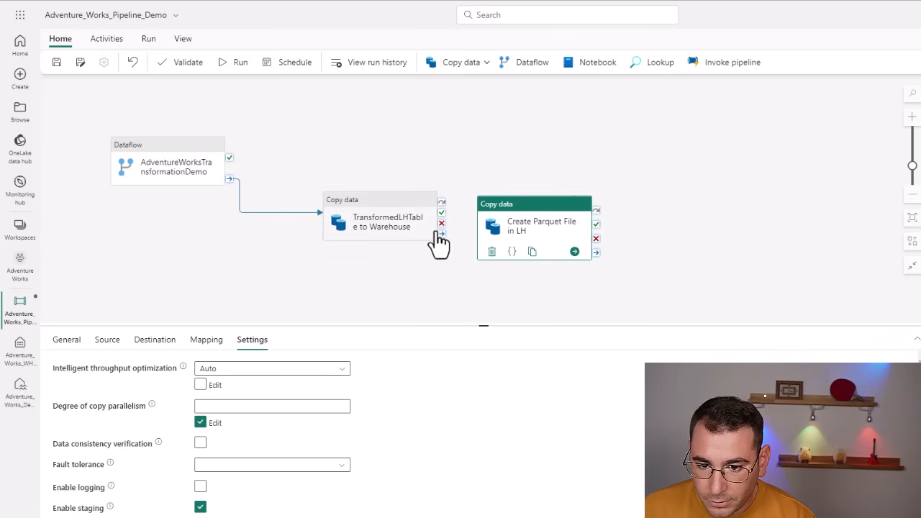
left_click_drag(444, 241, 493, 247)
left_click_drag(369, 209, 324, 182)
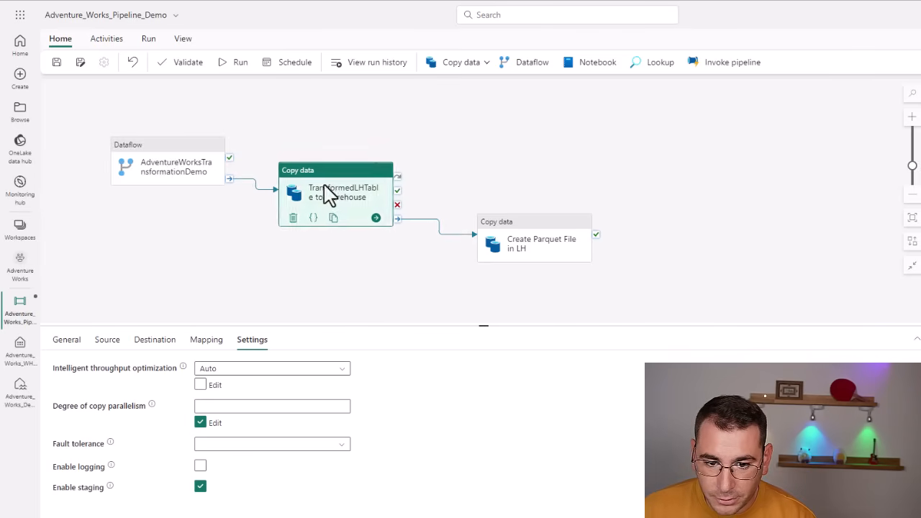
Move the Create Parquet File in LH activity closer to the warehouse copy activity
left_click_drag(516, 223, 491, 228)
left_click(620, 238)
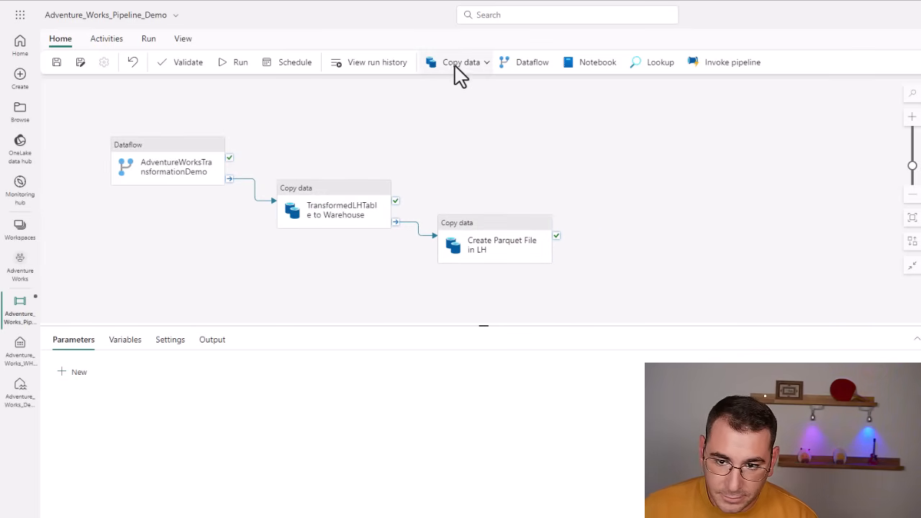
left_click(496, 248)
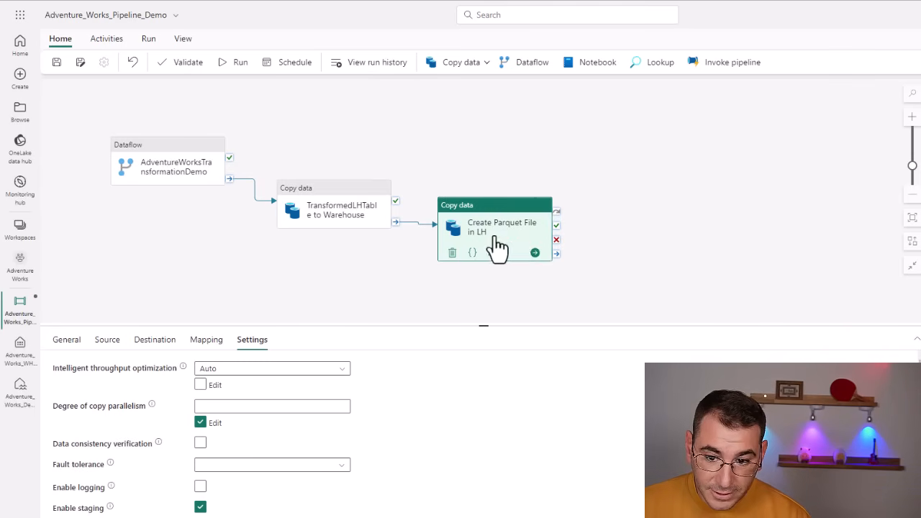
left_click(622, 232)
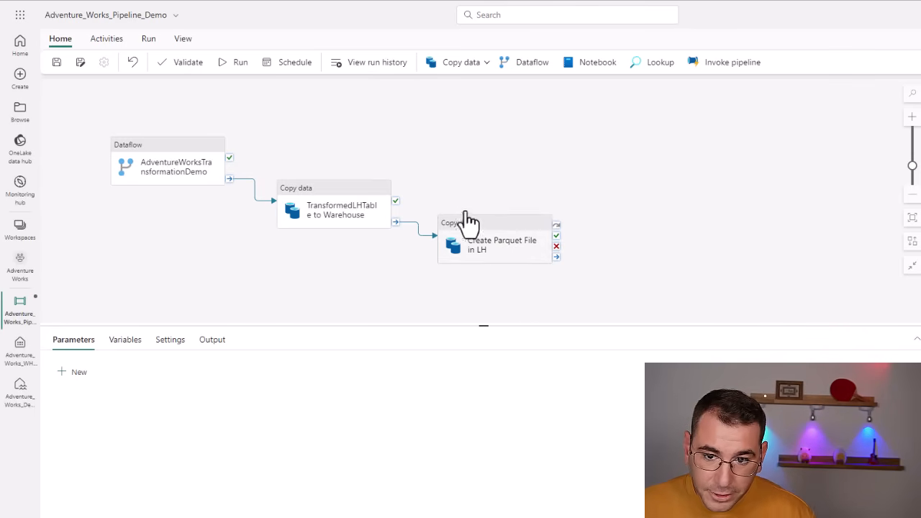
Add another Copy data activity to the canvas and place it after Create Parquet File in LH
left_click(466, 64)
left_click(461, 86)
left_click(286, 158)
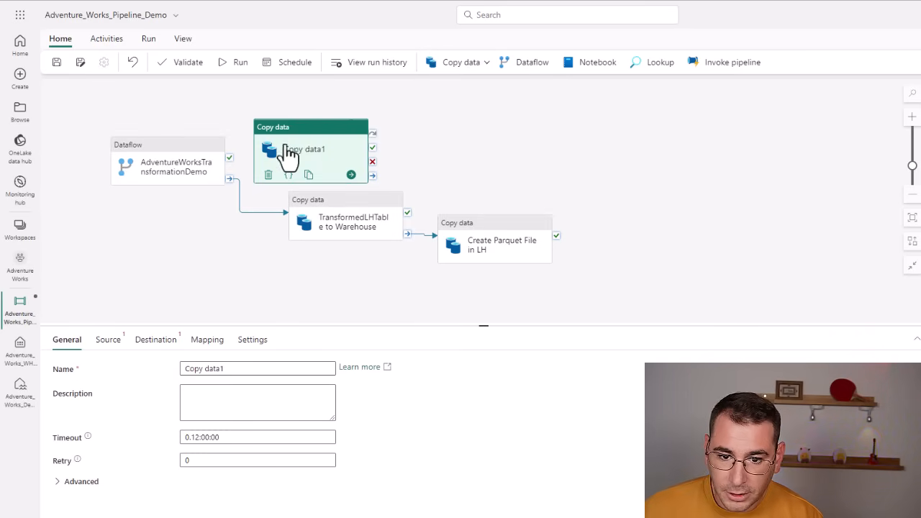
left_click_drag(293, 139, 617, 250)
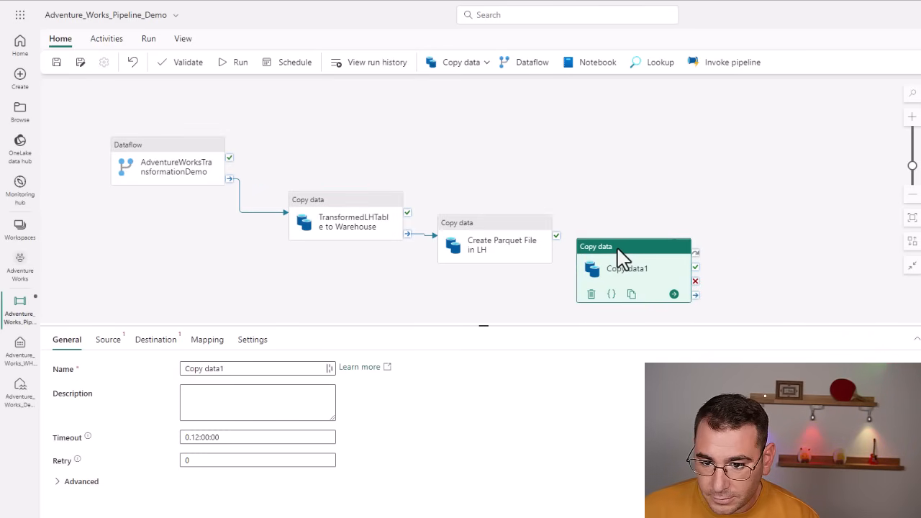
left_click(609, 185)
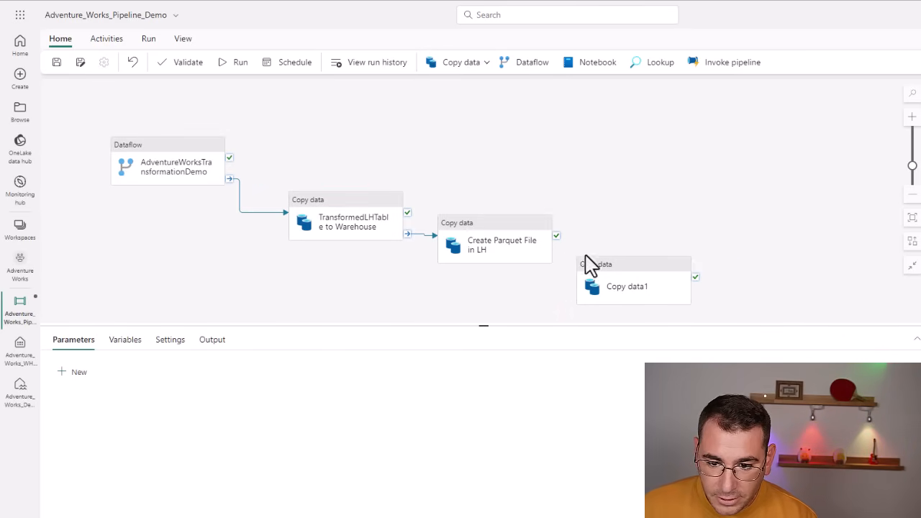
left_click_drag(602, 267, 608, 263)
Copy the destination file name of the Create Parquet File in LH activity for reuse
left_click(526, 259)
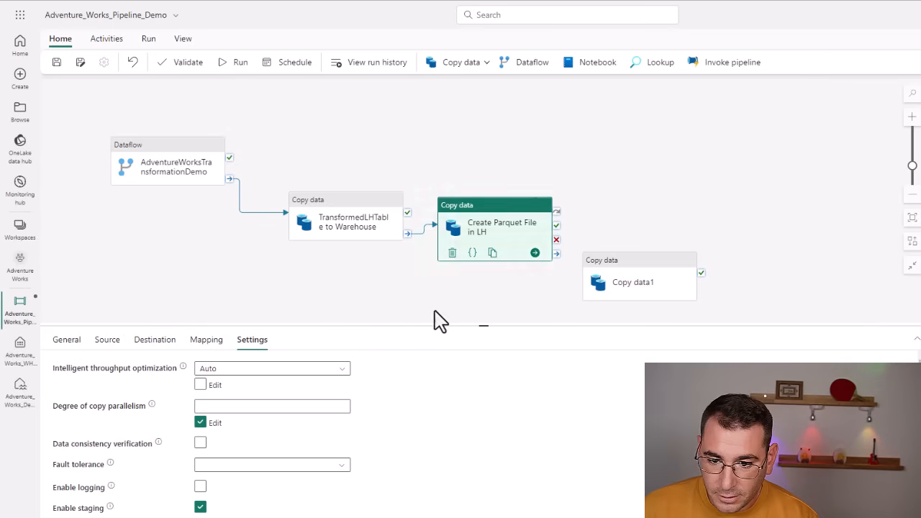
left_click(157, 342)
double_click(401, 461)
triple_click(401, 461)
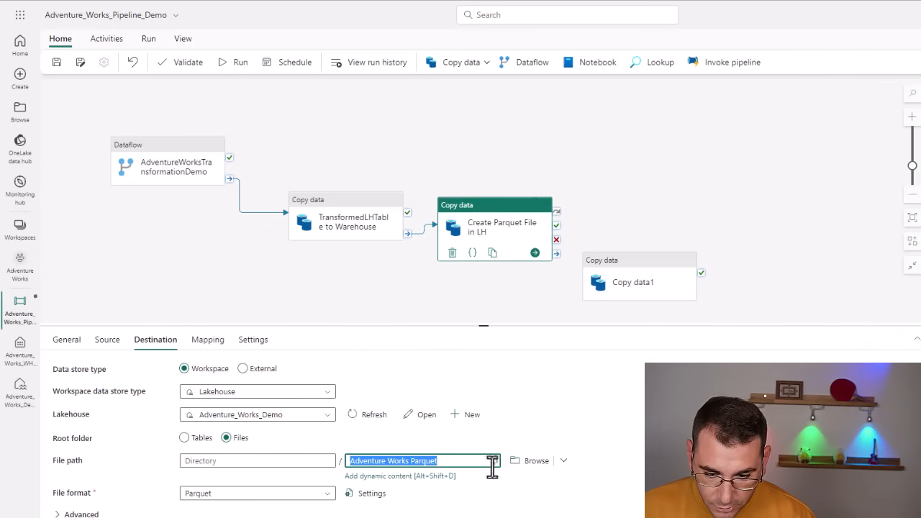
Rename the new copy activity as "Load Parquet into Warehouse"
left_click(644, 282)
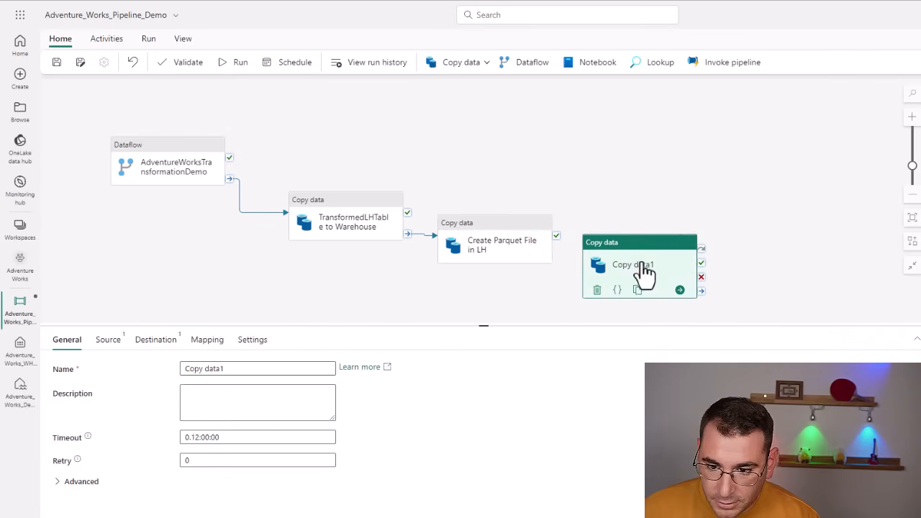
left_click(106, 344)
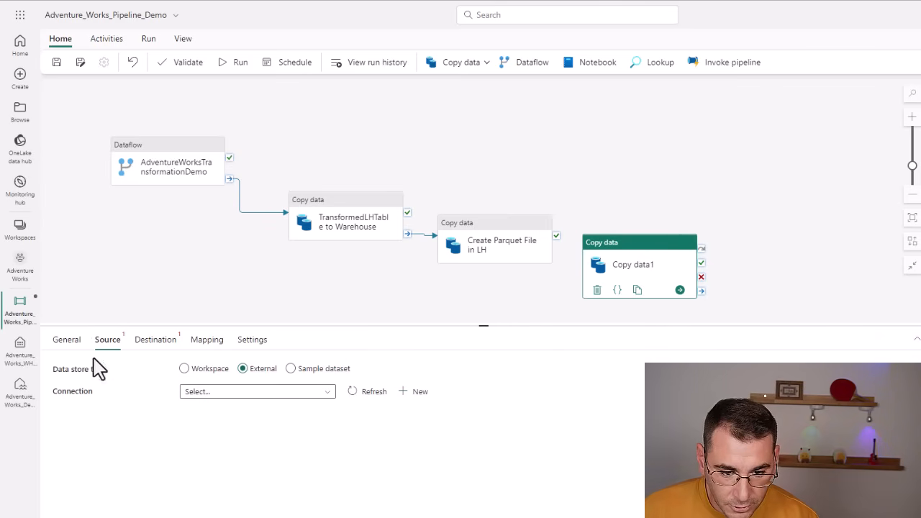
left_click(68, 341)
left_click_drag(182, 369, 199, 368)
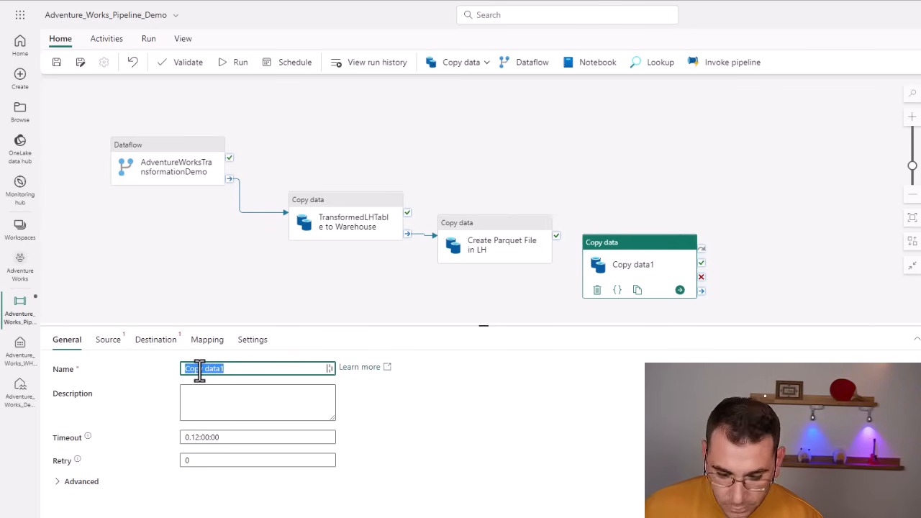
type("Load Parquet into")
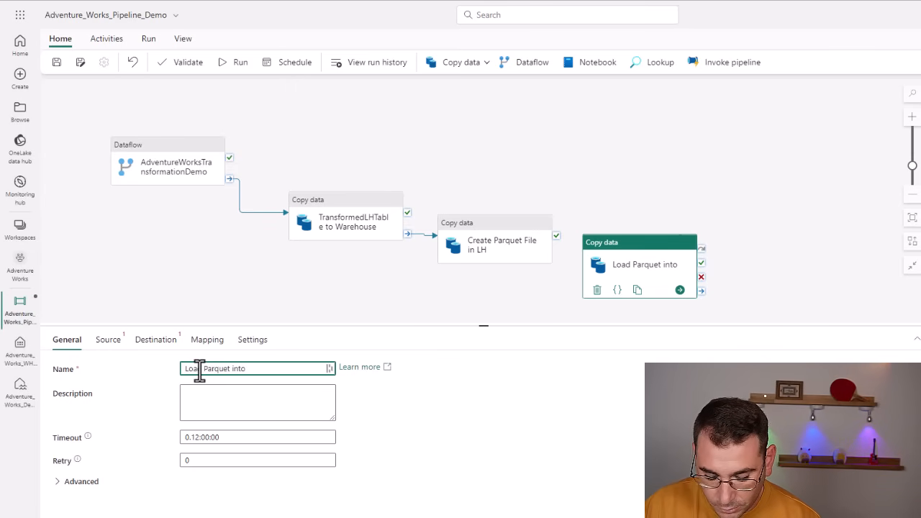
type(" Warehouse")
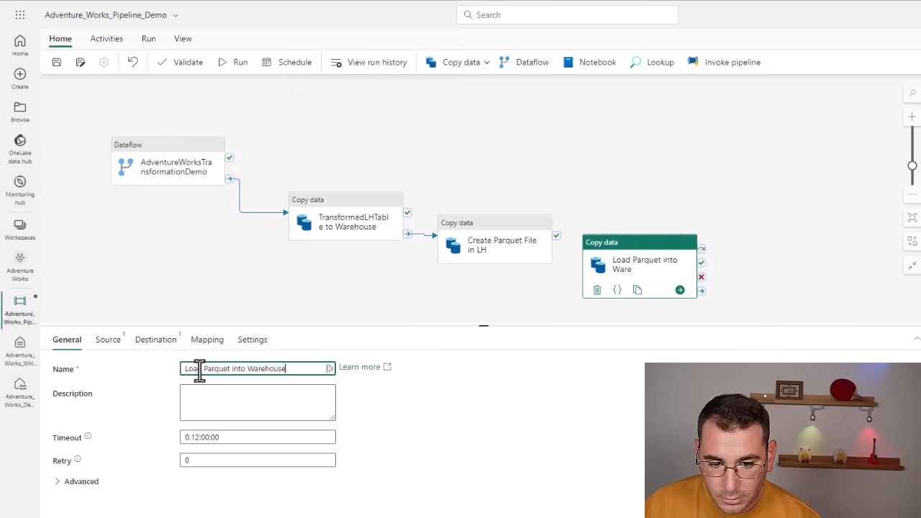
Set the source of Load Parquet into Warehouse to the Adventure_Works_Demo lakehouse in the workspace
left_click(106, 341)
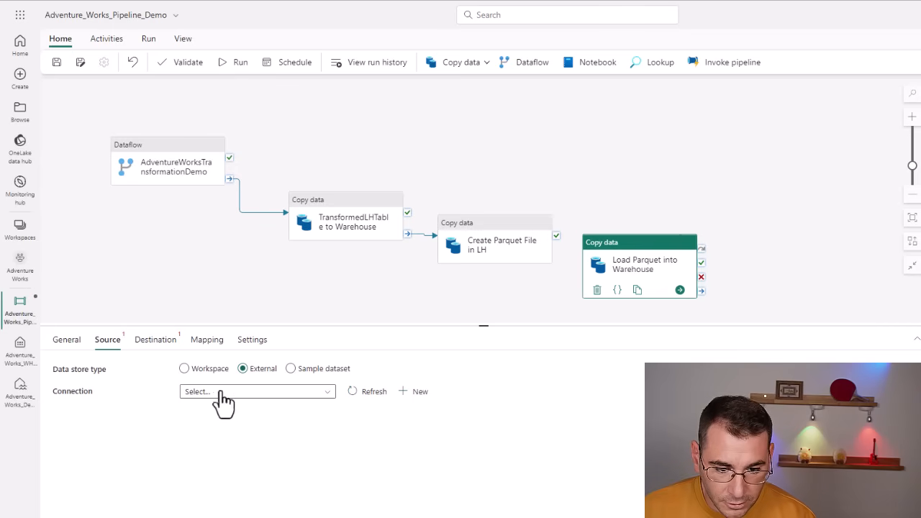
left_click(199, 368)
left_click(213, 393)
left_click(208, 407)
left_click(215, 414)
left_click(216, 489)
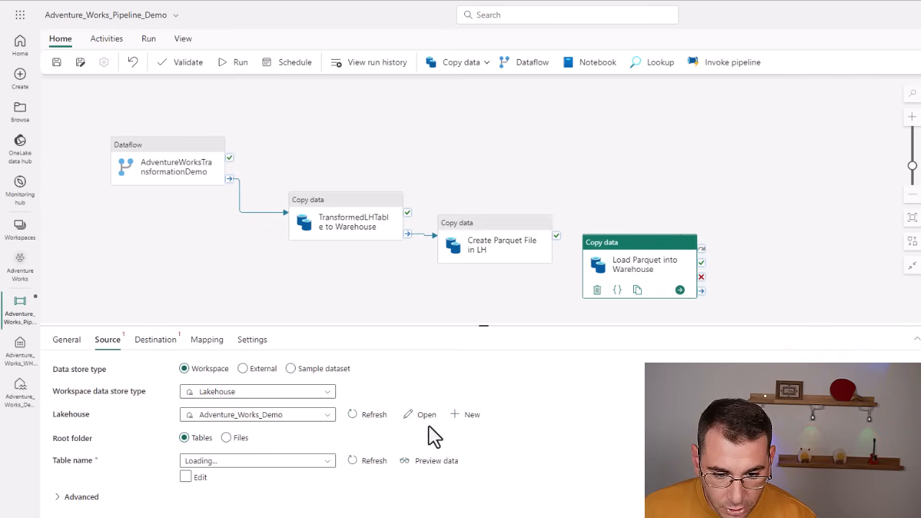
Switch the source root folder to Files and enter "Adventure Works Parquet" as the file name
left_click_drag(384, 329, 384, 265)
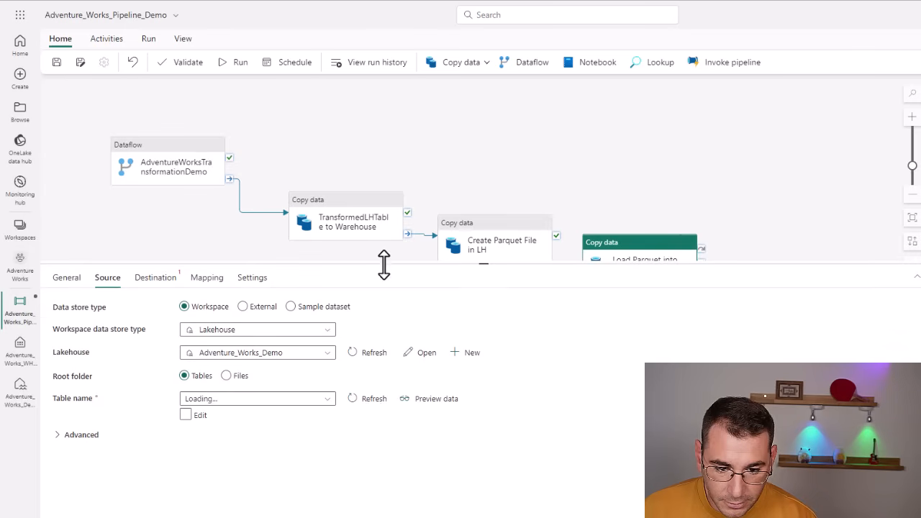
left_click(226, 376)
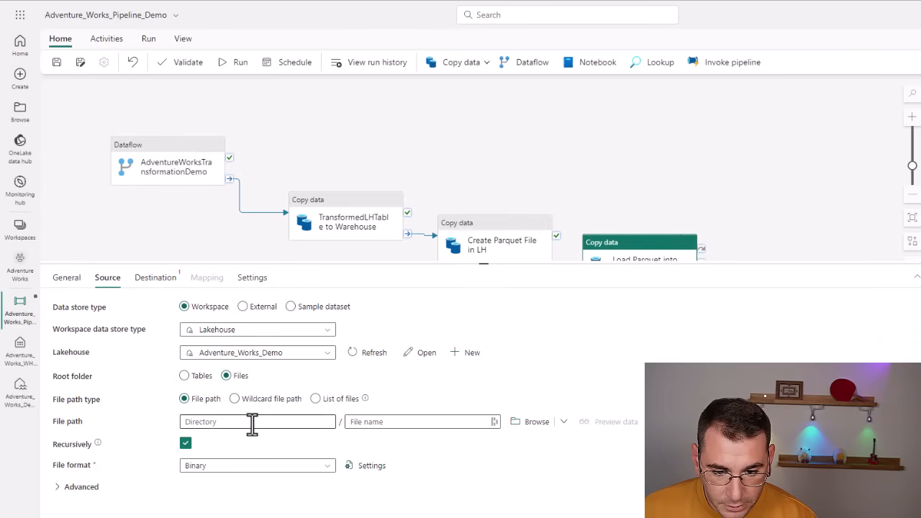
left_click(392, 422)
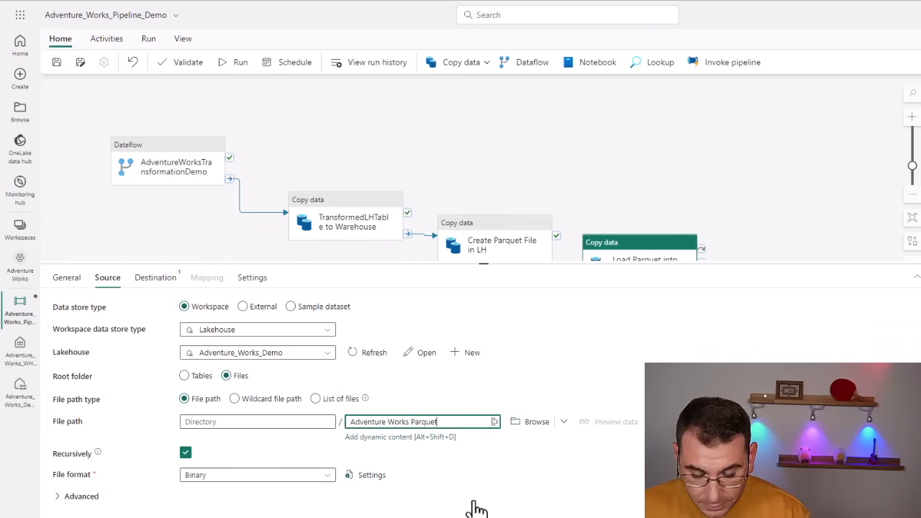
left_click(518, 468)
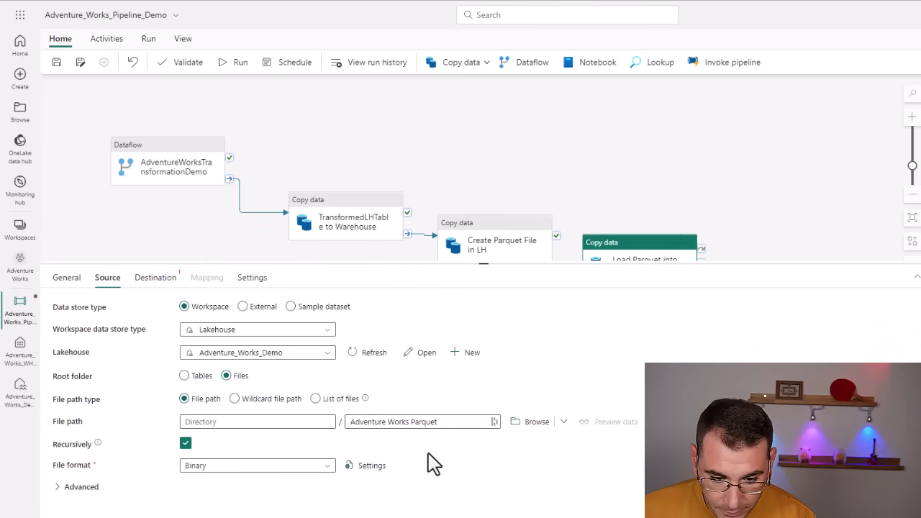
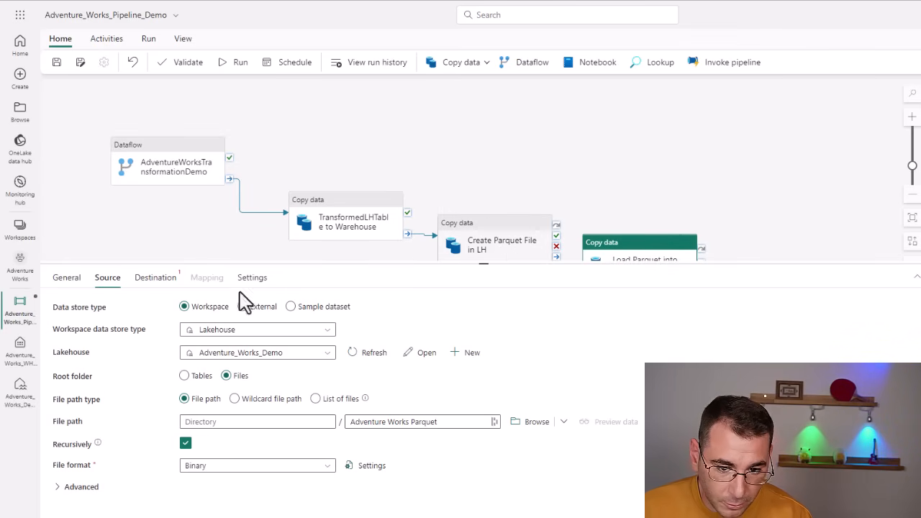
Set the destination of Load Parquet into Warehouse to the Adventure_Works_WH_Demo data warehouse in the workspace
left_click(165, 286)
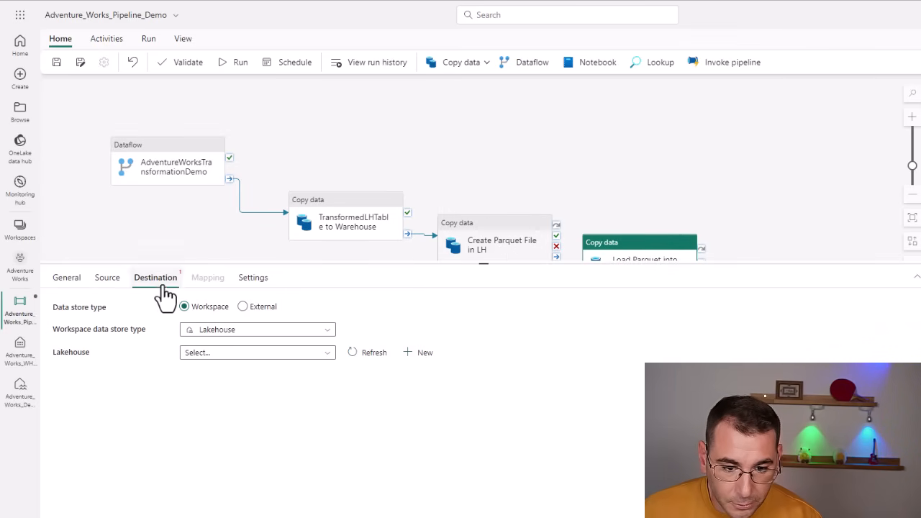
left_click(210, 331)
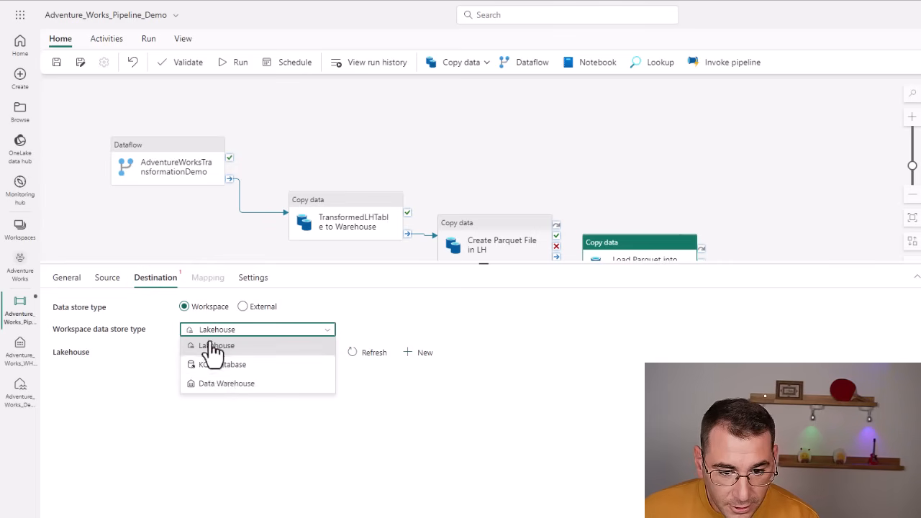
left_click(222, 383)
left_click(207, 354)
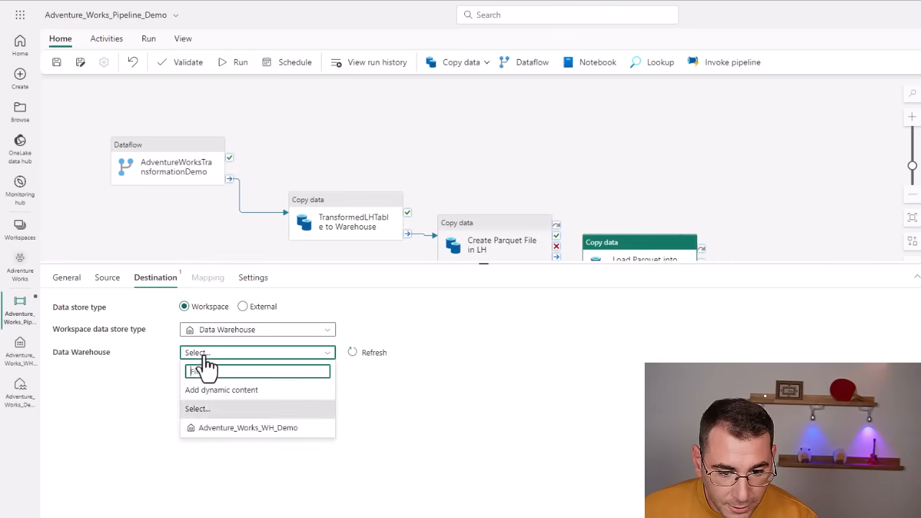
left_click(218, 429)
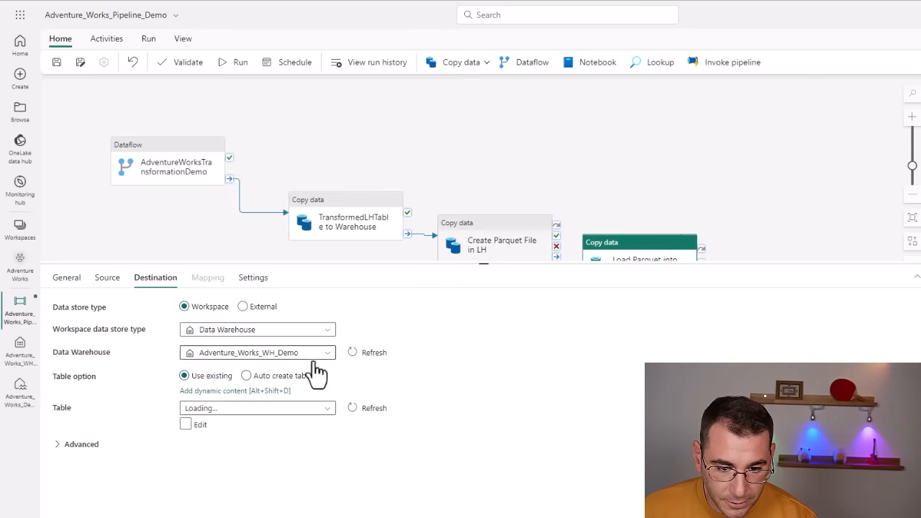
Have the destination table created automatically, with schema dbo and table name "Adventure Works Parquet"
left_click(263, 375)
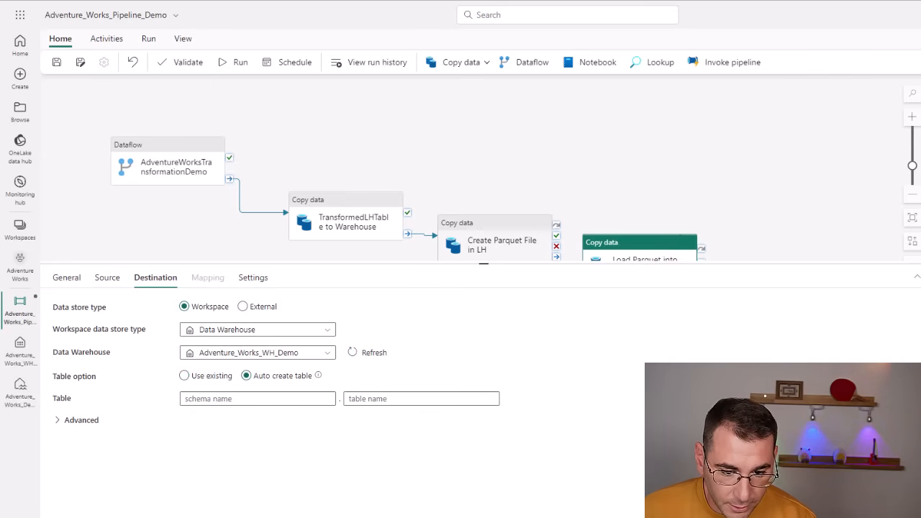
left_click(267, 398)
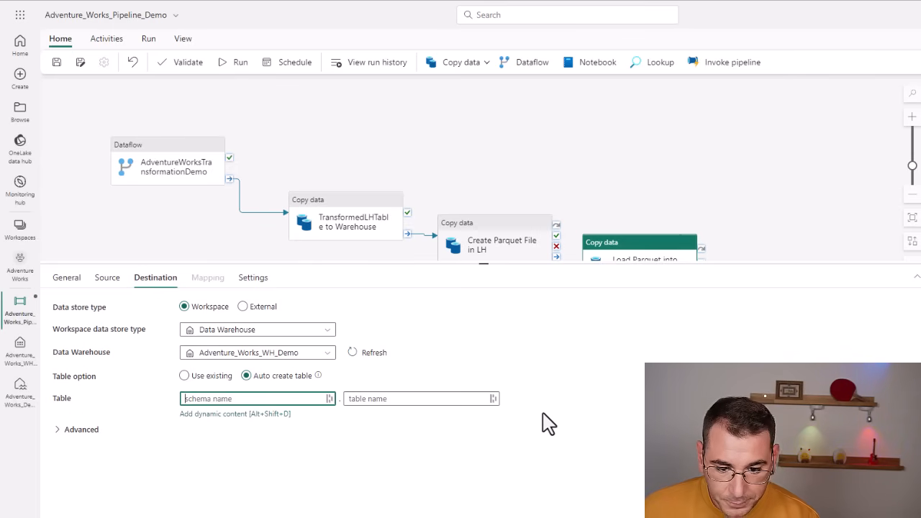
left_click(447, 400)
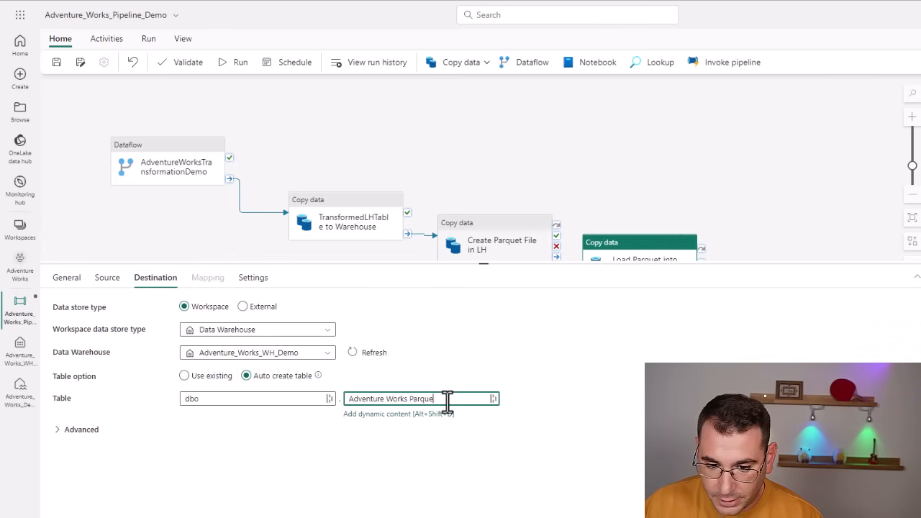
left_click(545, 352)
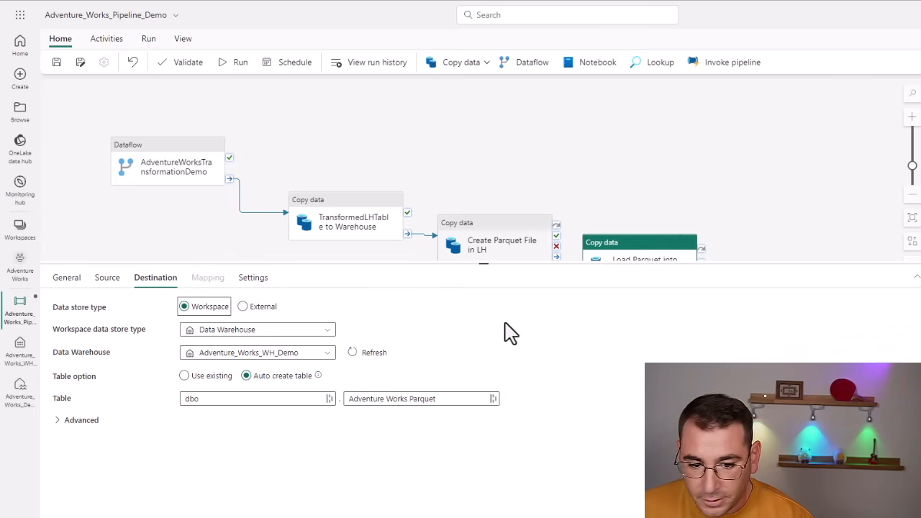
Reposition Load Parquet into Warehouse and link Create Parquet File in LH to it on completion
left_click_drag(400, 265, 403, 370)
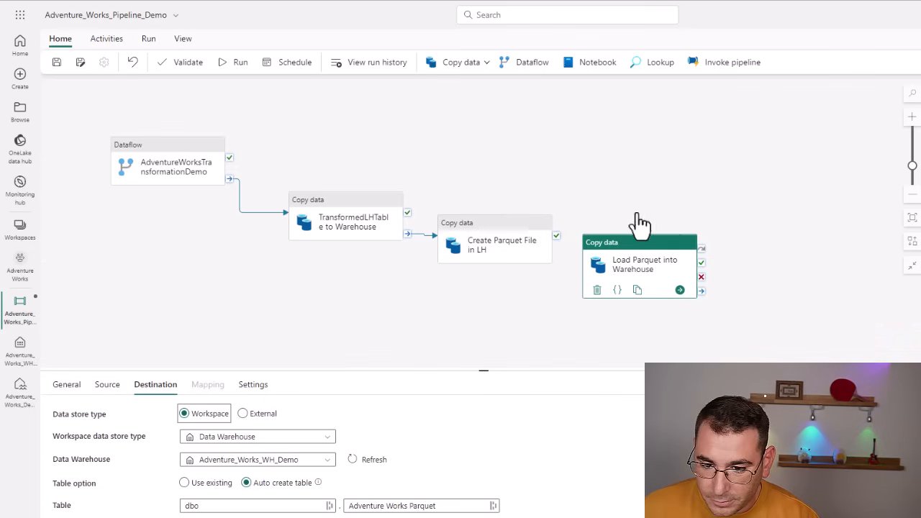
left_click(676, 327)
left_click_drag(609, 263, 633, 264)
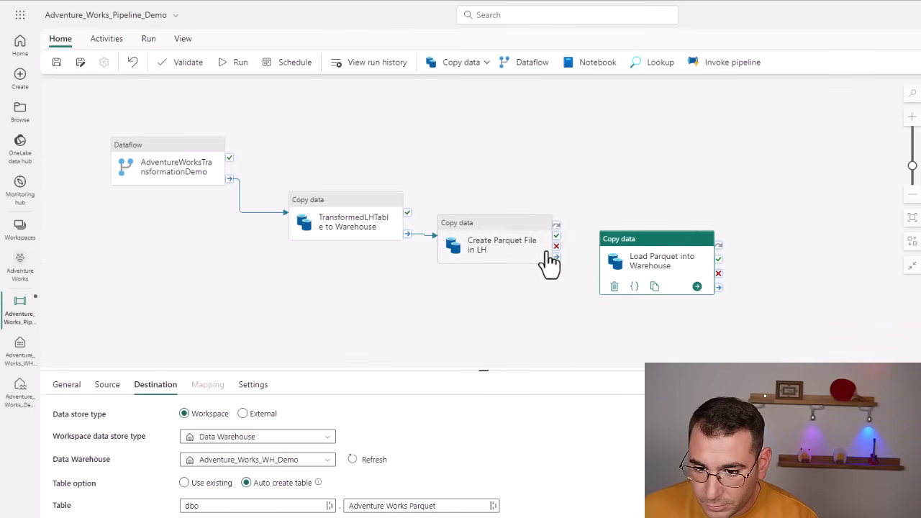
left_click_drag(563, 259, 608, 273)
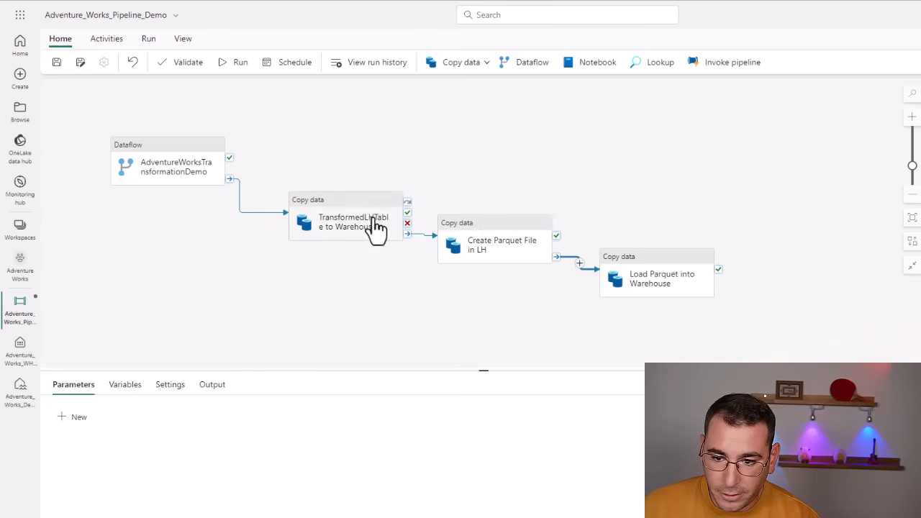
mouse_move(332, 190)
left_mouse_down()
mouse_move(315, 187)
mouse_move(323, 177)
left_mouse_up()
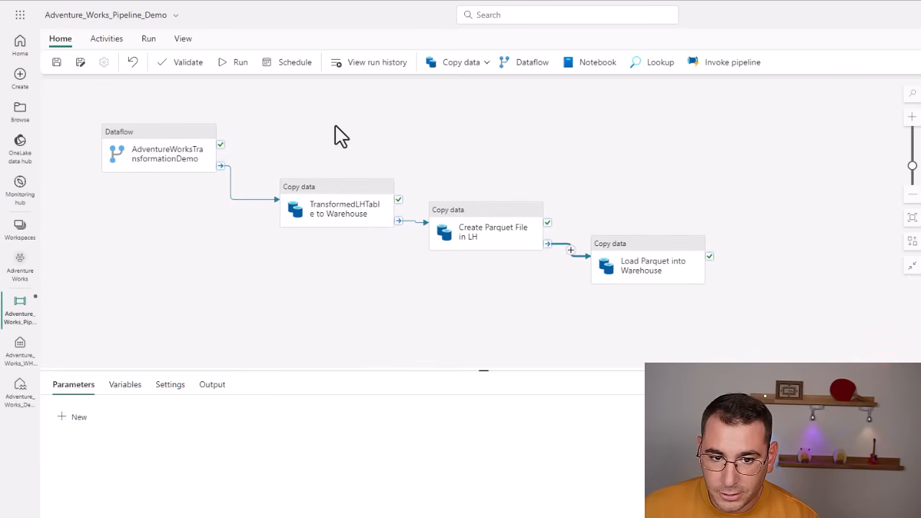
Validate the pipeline and turn off staging in the settings of Create Parquet File in LH
left_click(181, 63)
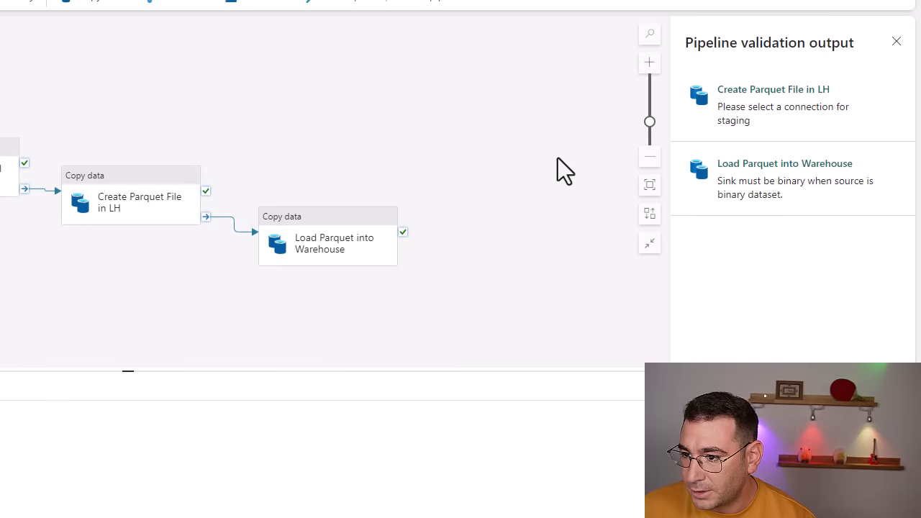
left_click(323, 243)
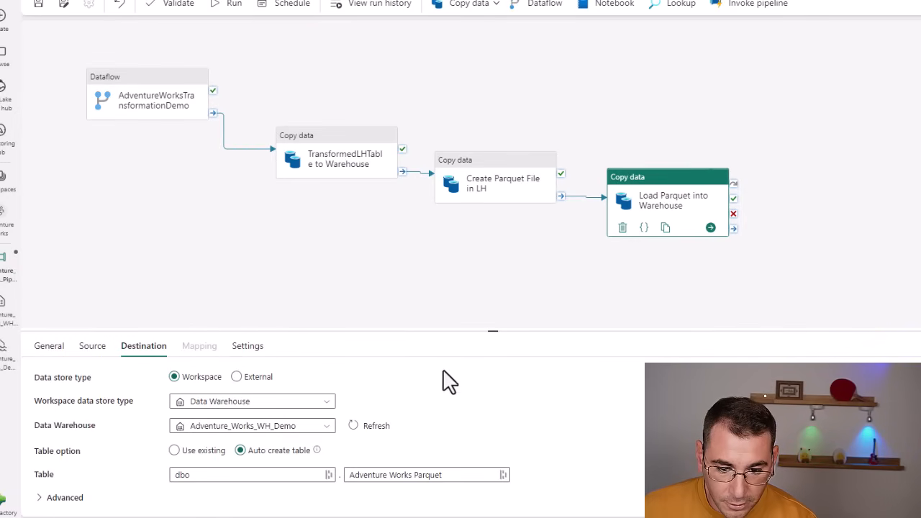
left_click(246, 257)
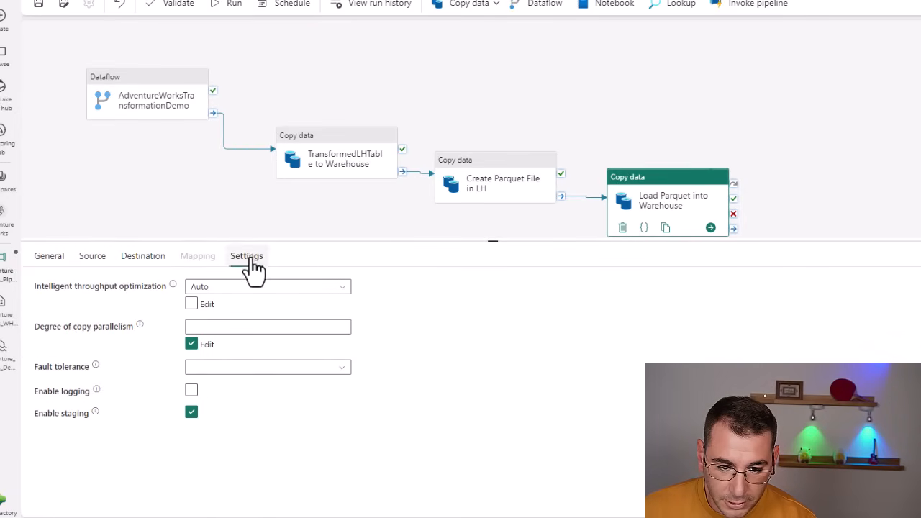
left_click(498, 171)
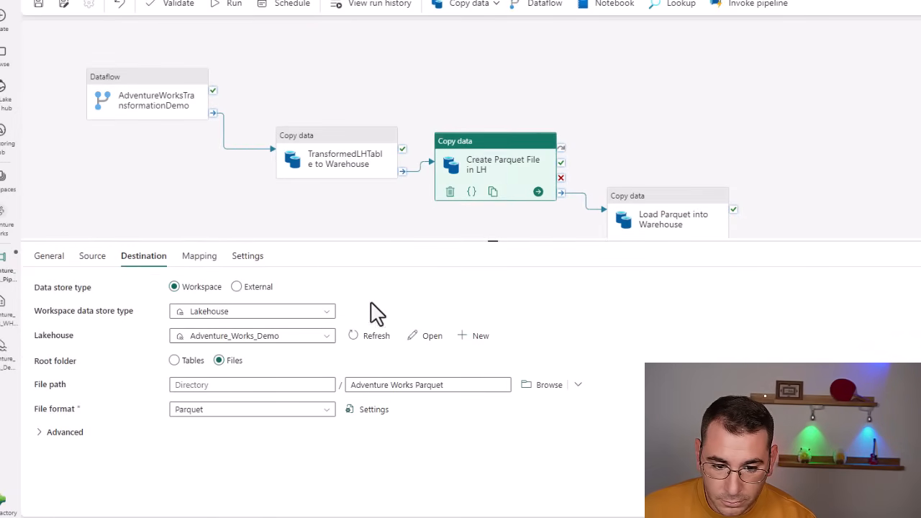
left_click(260, 257)
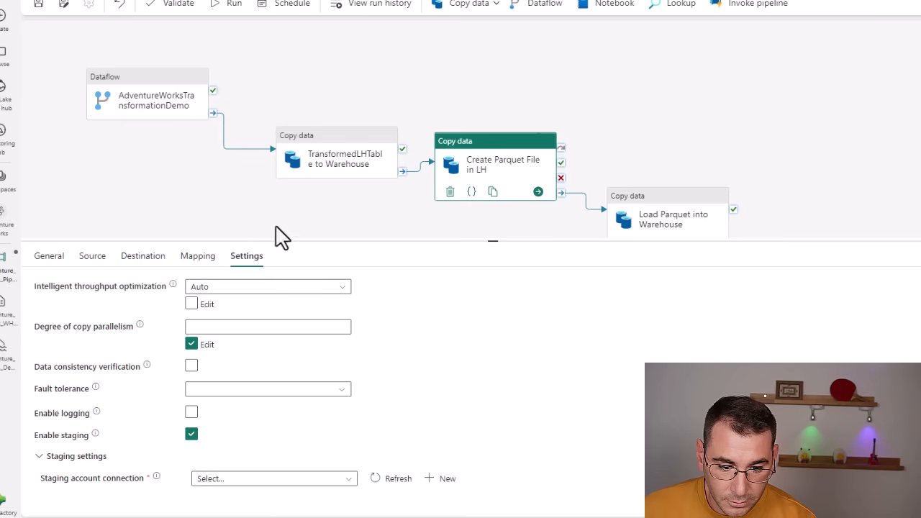
left_click(191, 436)
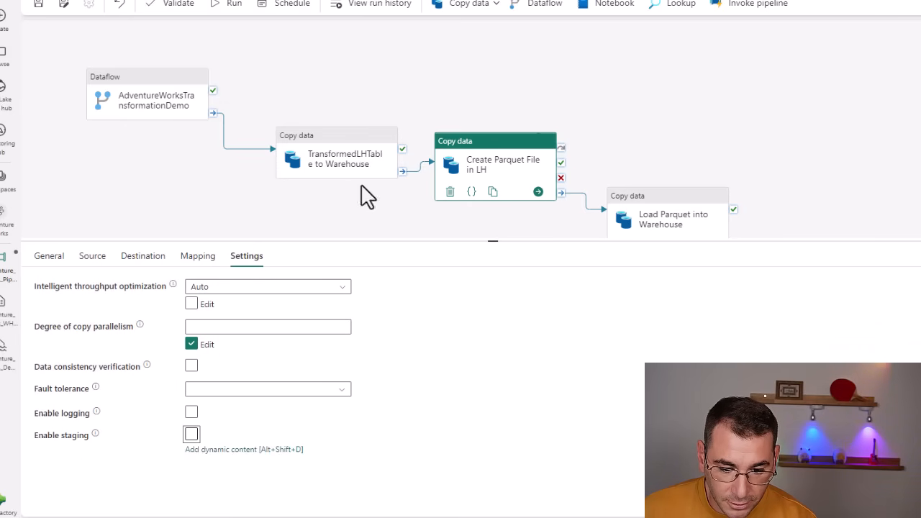
Review the copy settings of TransformedLHTable to Warehouse and Load Parquet into Warehouse
left_click(356, 161)
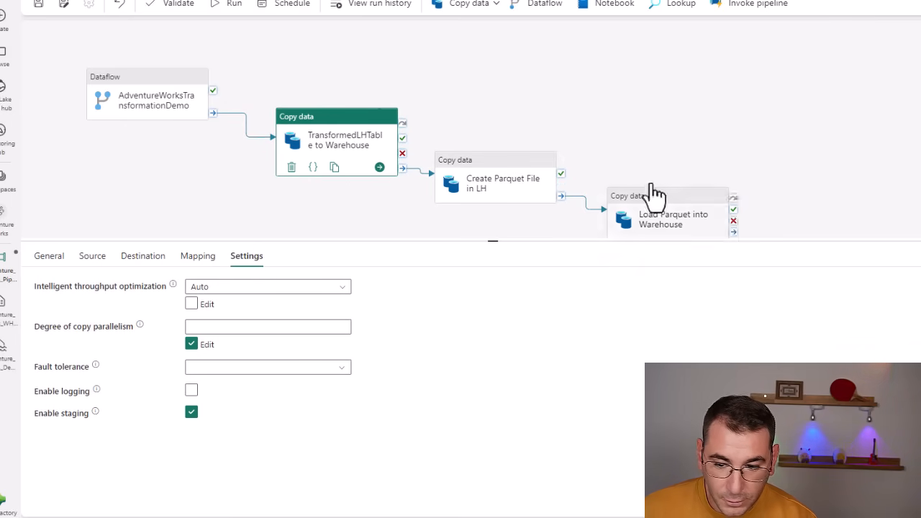
left_click(642, 214)
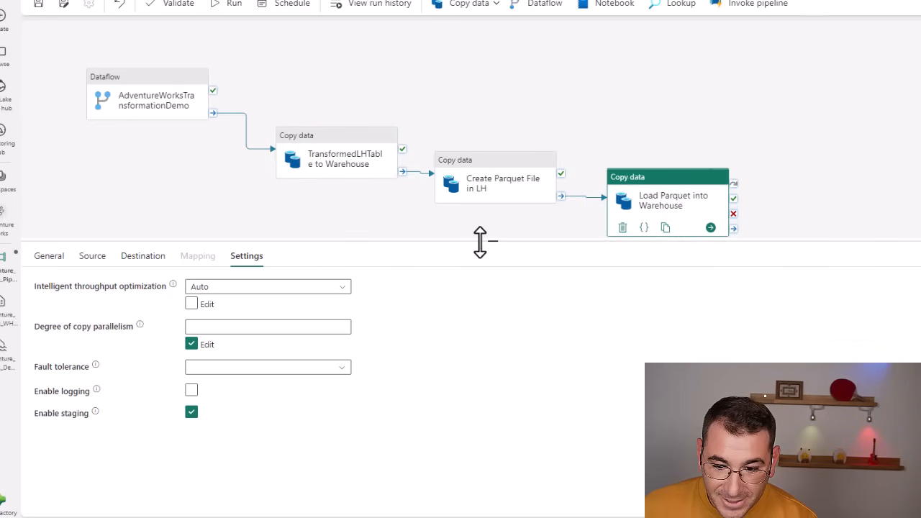
left_click_drag(480, 242, 479, 328)
left_click(448, 287)
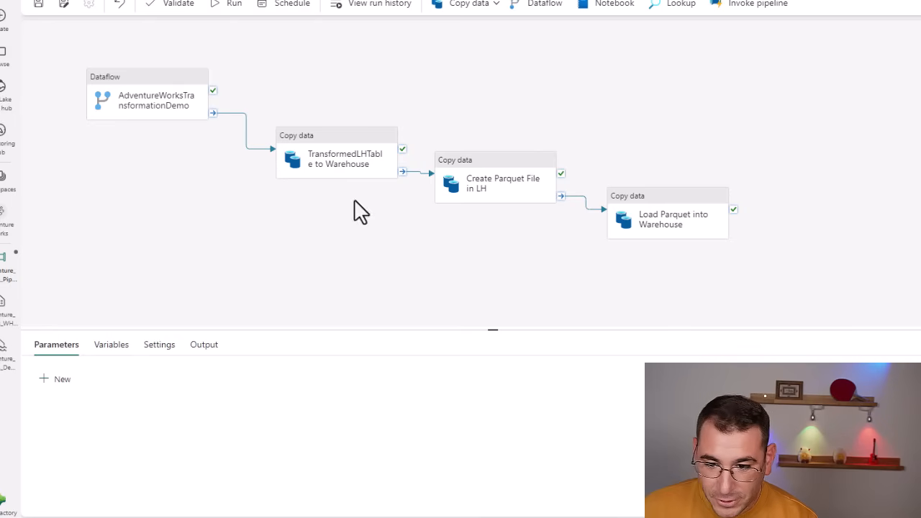
left_click(495, 184)
left_click(397, 240)
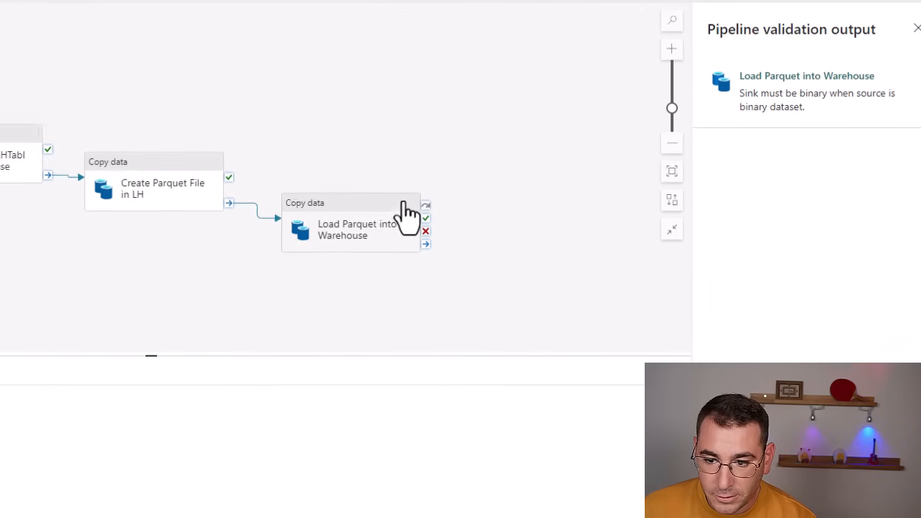
Change the source file format of Load Parquet into Warehouse to Parquet and validate the pipeline
left_click(316, 237)
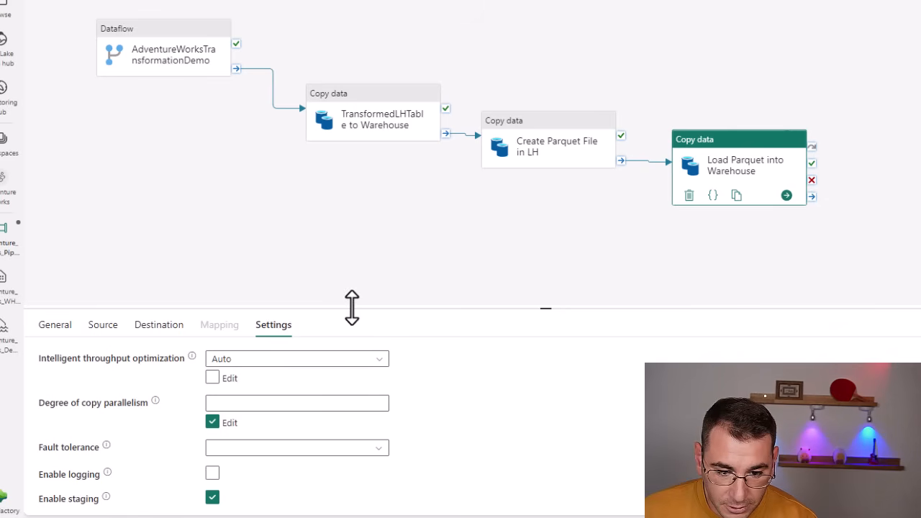
left_click_drag(351, 307, 352, 195)
left_click(94, 212)
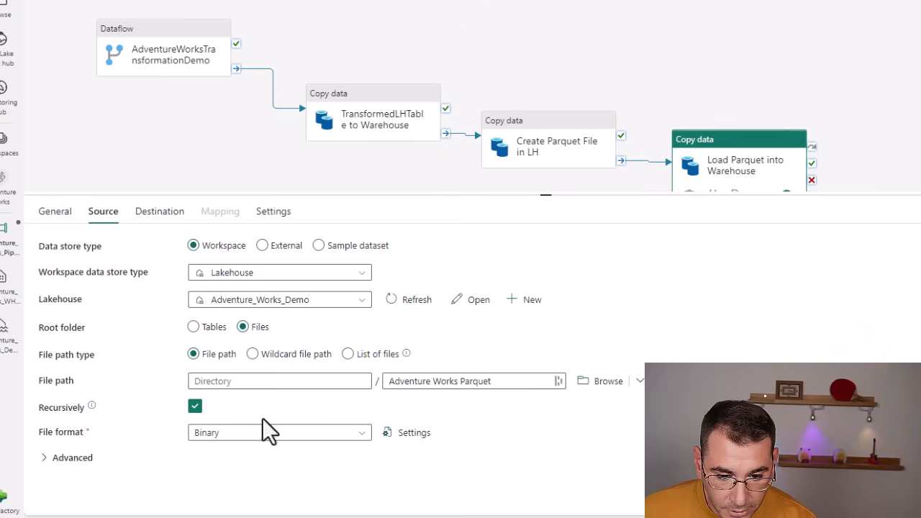
left_click(232, 434)
left_click_drag(469, 197, 469, 96)
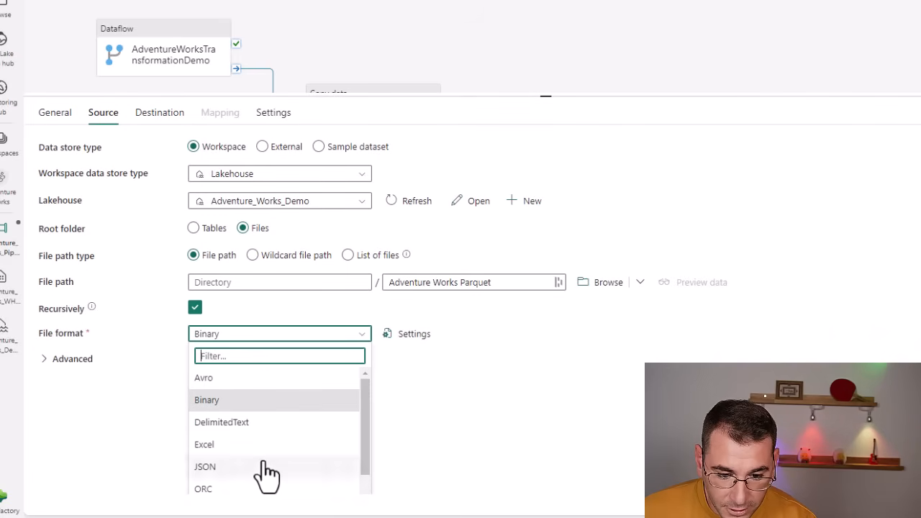
scroll(264, 476, "down", 1)
left_click(235, 480)
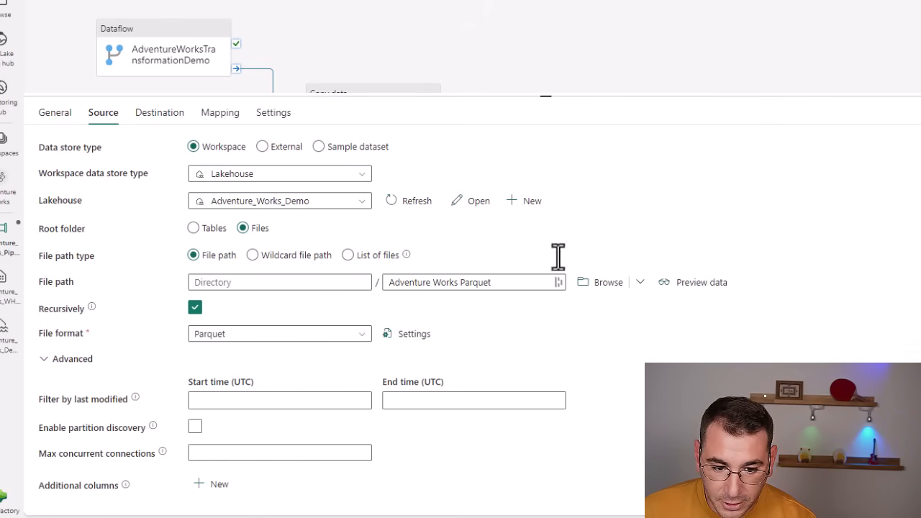
left_click_drag(470, 95, 470, 346)
left_click(649, 259)
left_click(198, 0)
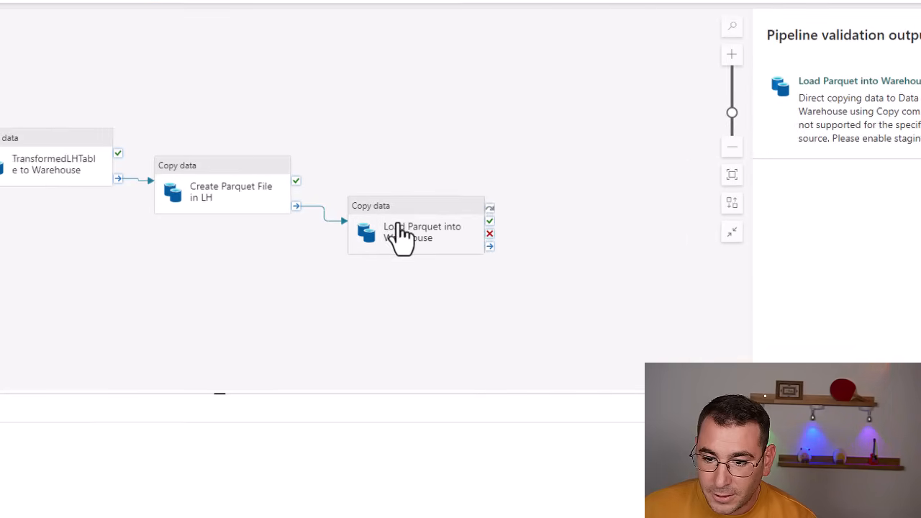
Enable staging in the settings of Load Parquet into Warehouse
left_click(317, 243)
left_click(281, 360)
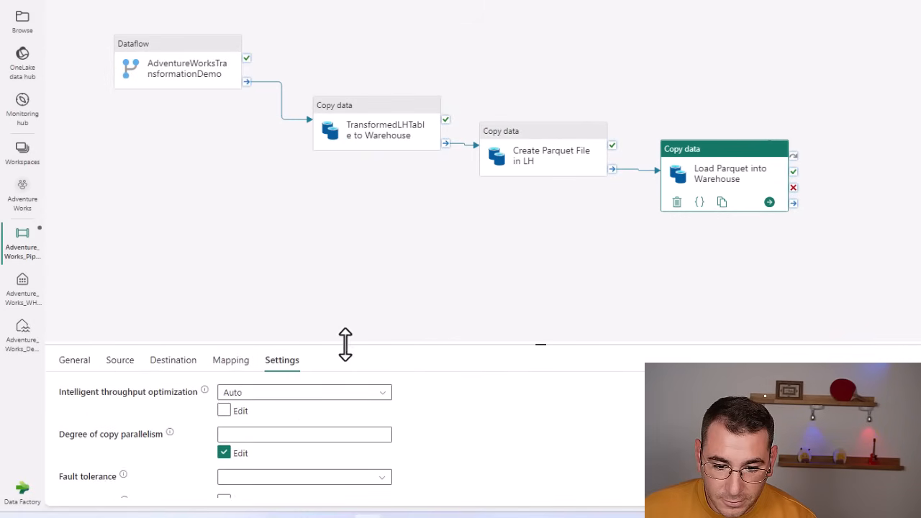
left_click_drag(345, 346, 345, 208)
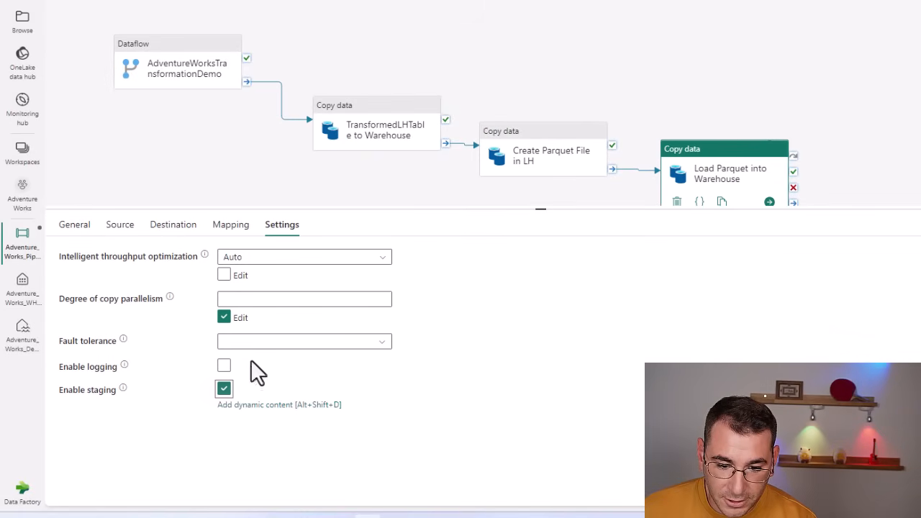
left_click_drag(364, 210, 432, 343)
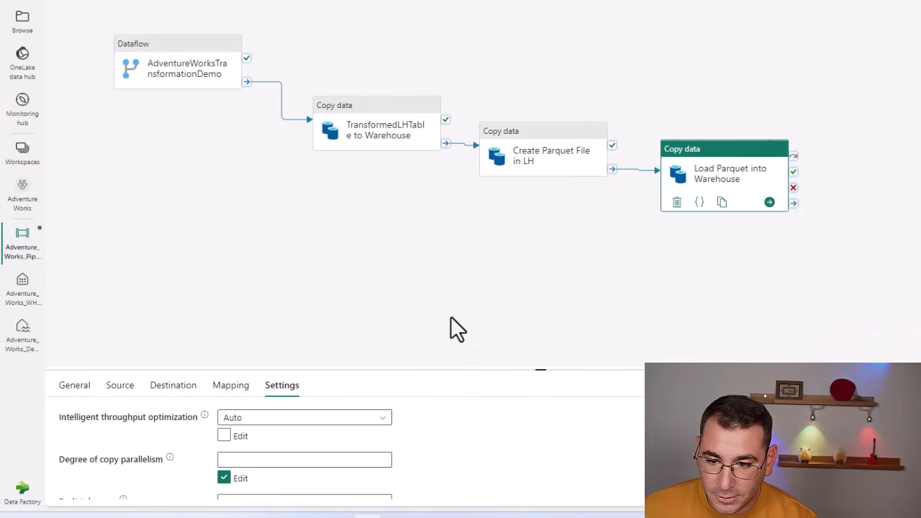
left_click(452, 309)
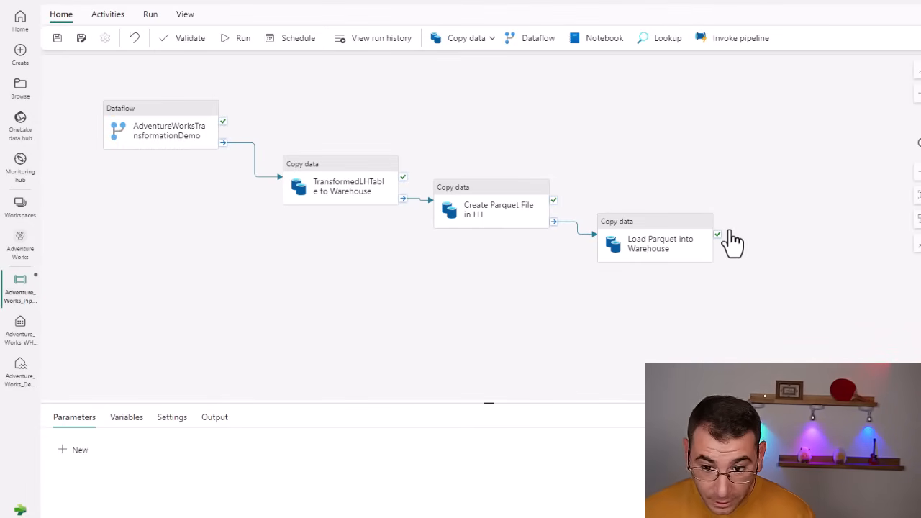
Show the pipeline's run output, then save and run the pipeline
left_click(214, 418)
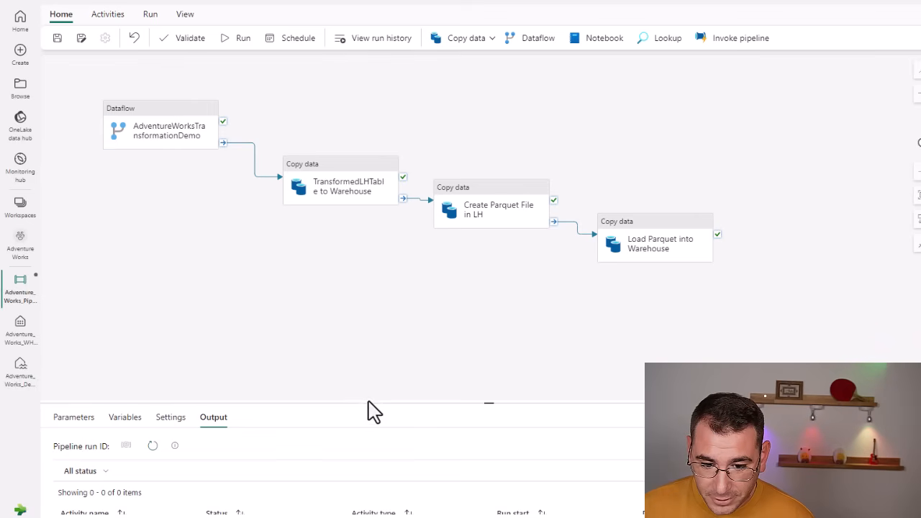
left_click_drag(368, 403, 362, 278)
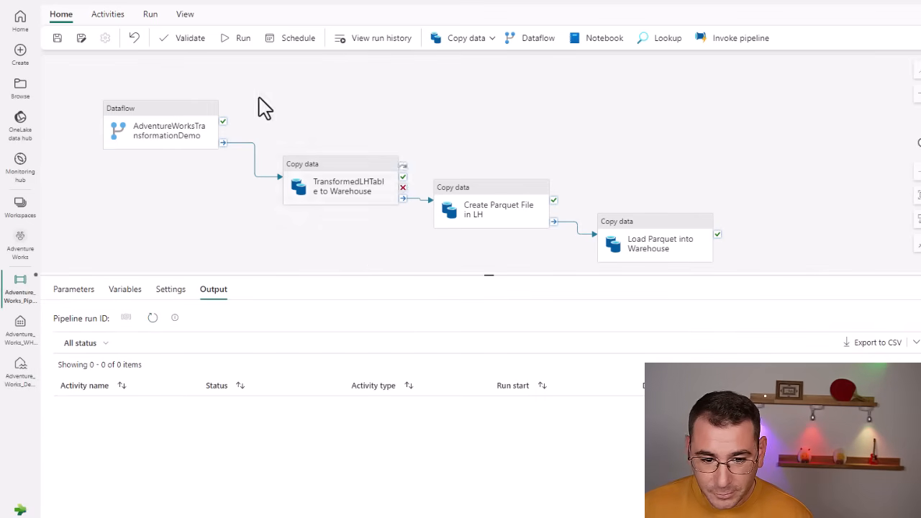
left_click(243, 39)
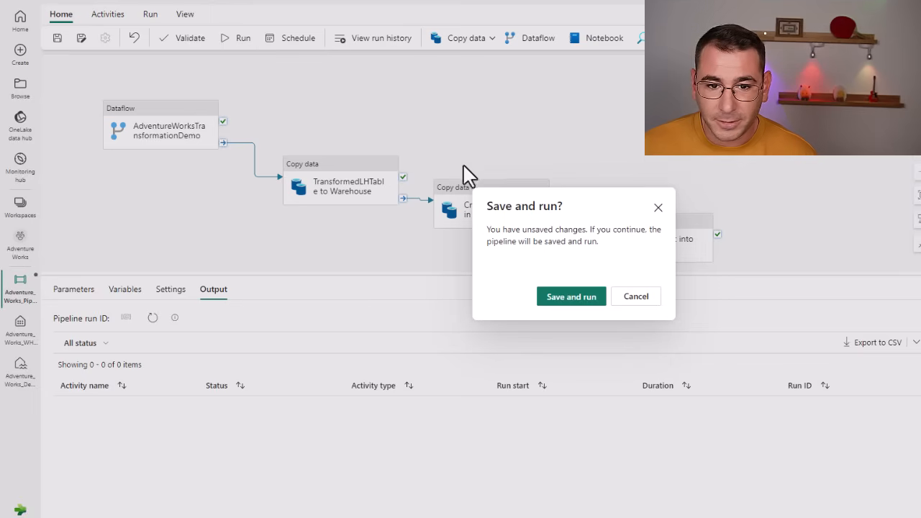
left_click(583, 303)
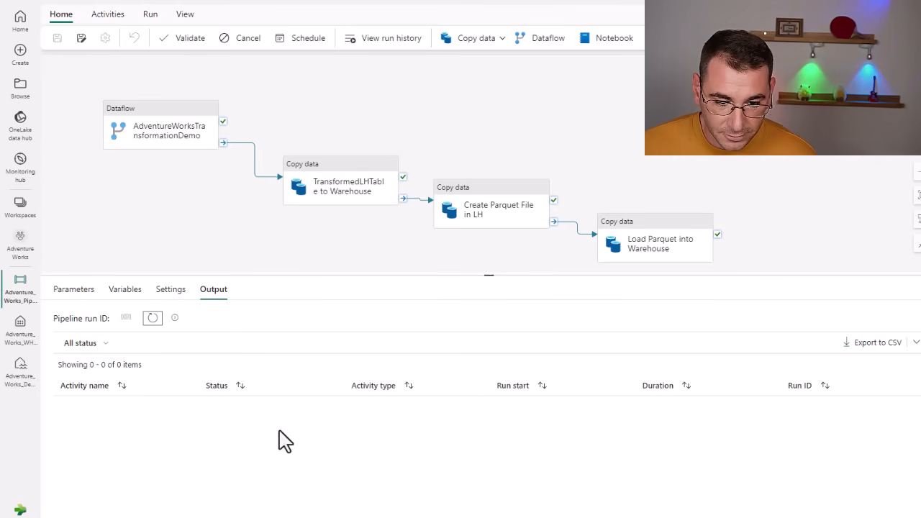
Refresh the run output and monitor the status of each pipeline activity until the run ends
left_click(152, 317)
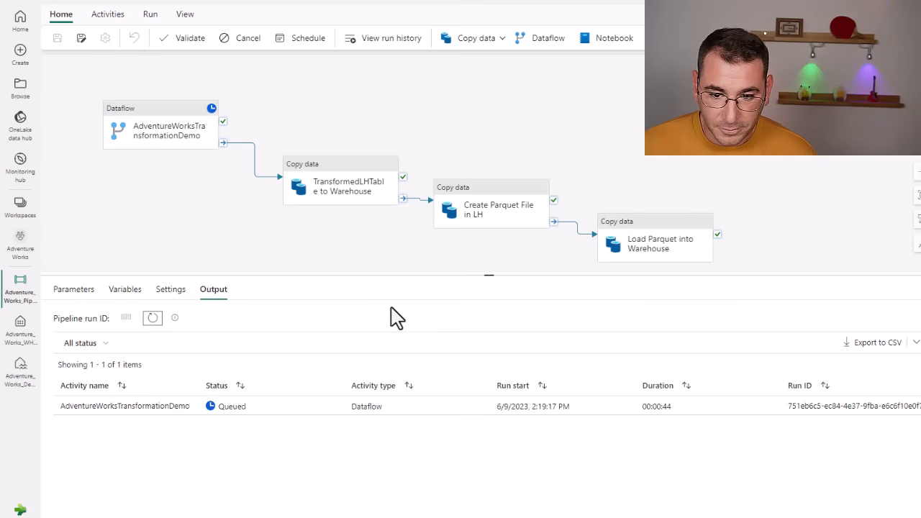
left_click(153, 318)
left_click(153, 318)
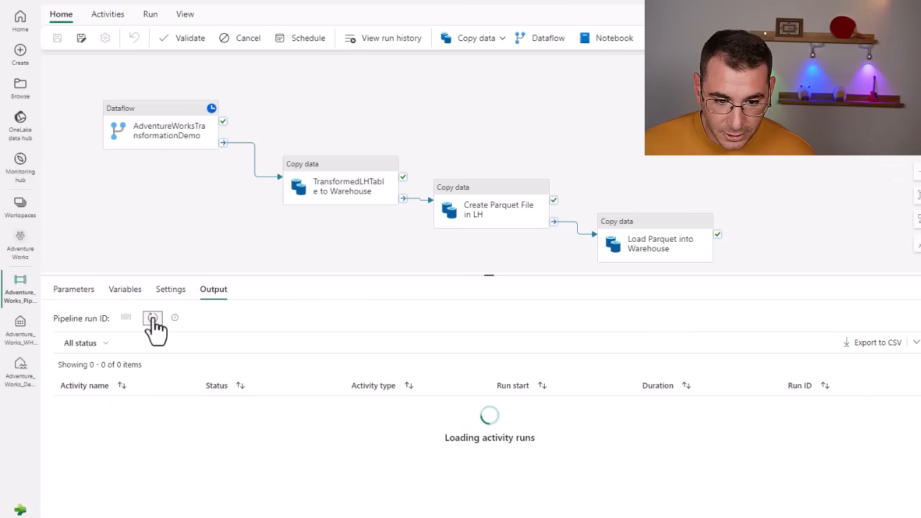
left_click(153, 318)
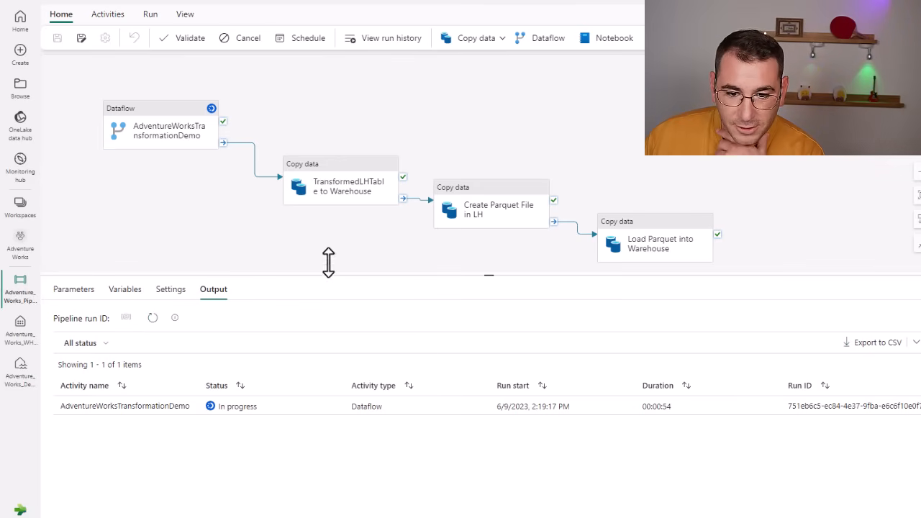
left_click_drag(366, 274, 366, 303)
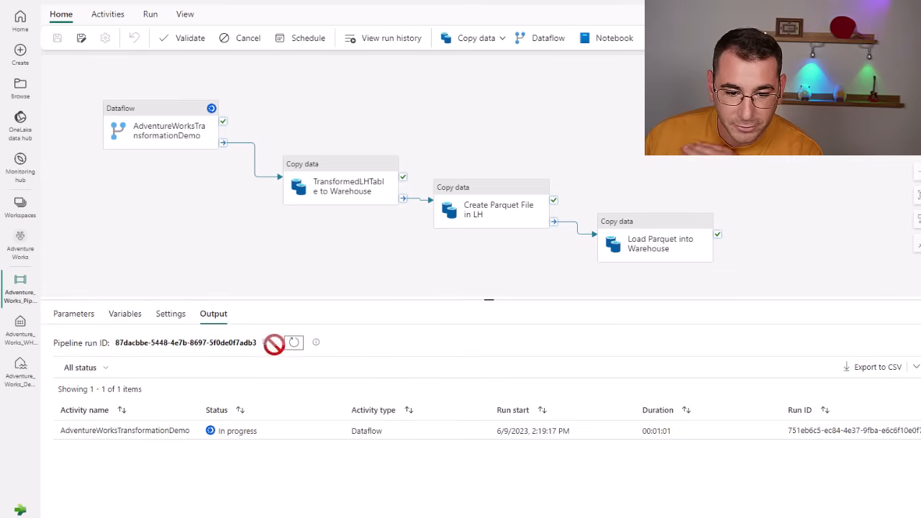
left_click_drag(412, 297, 408, 280)
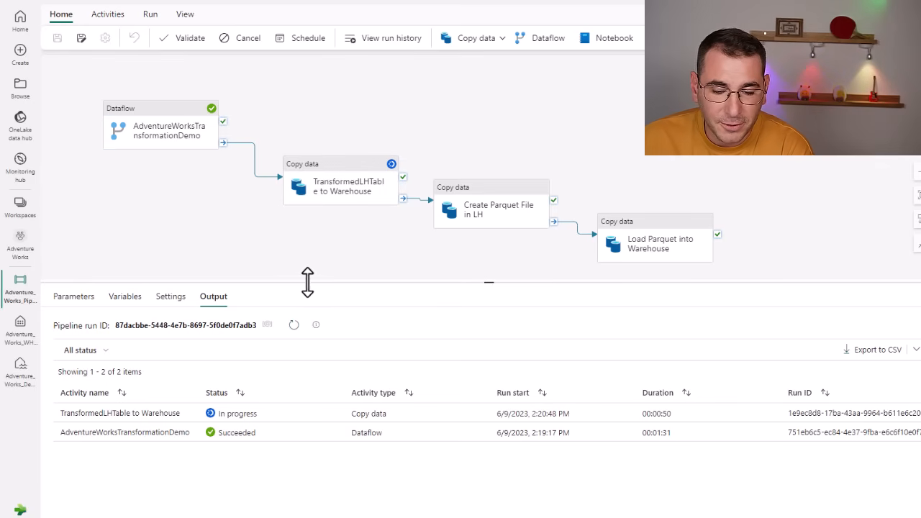
left_click_drag(306, 281, 307, 288)
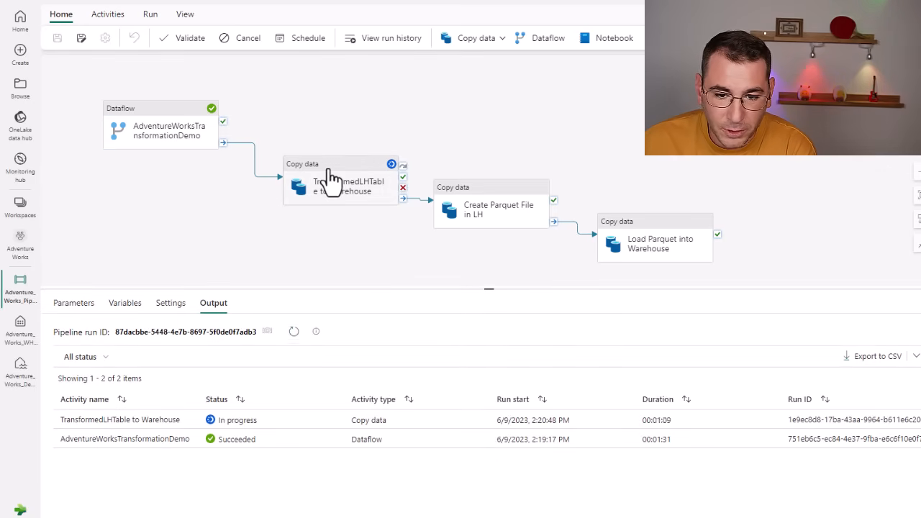
left_click_drag(328, 179, 310, 175)
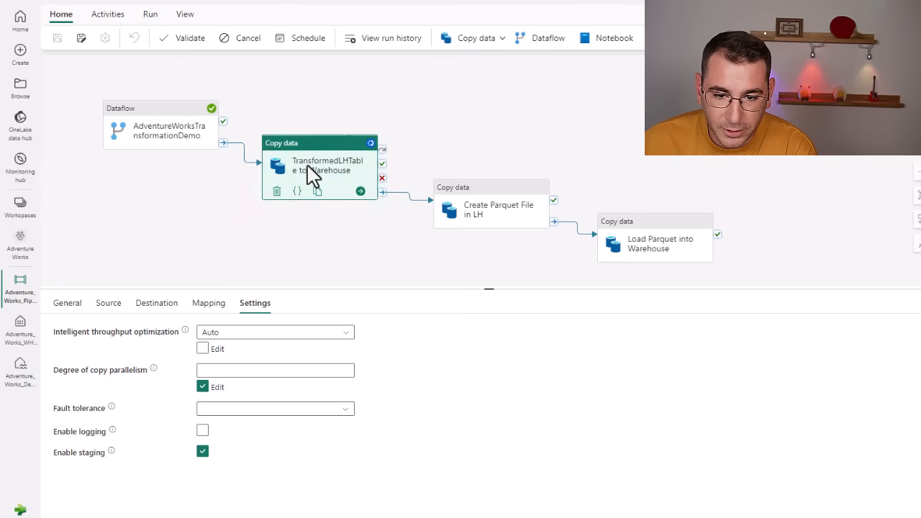
left_click(243, 255)
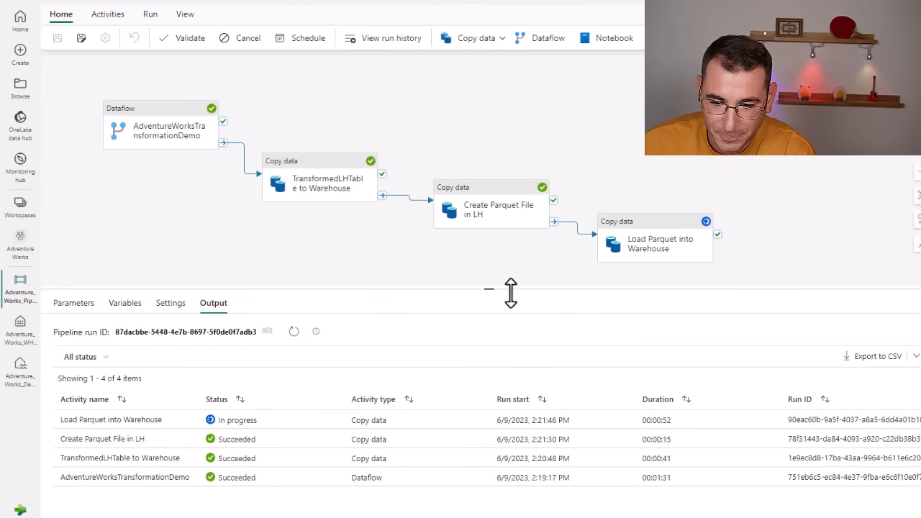
left_click_drag(509, 288, 508, 242)
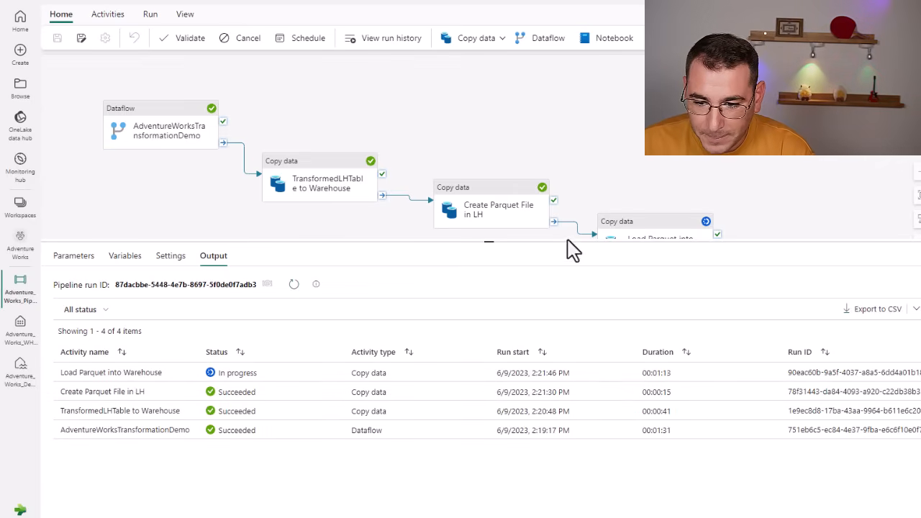
left_click_drag(565, 243, 555, 201)
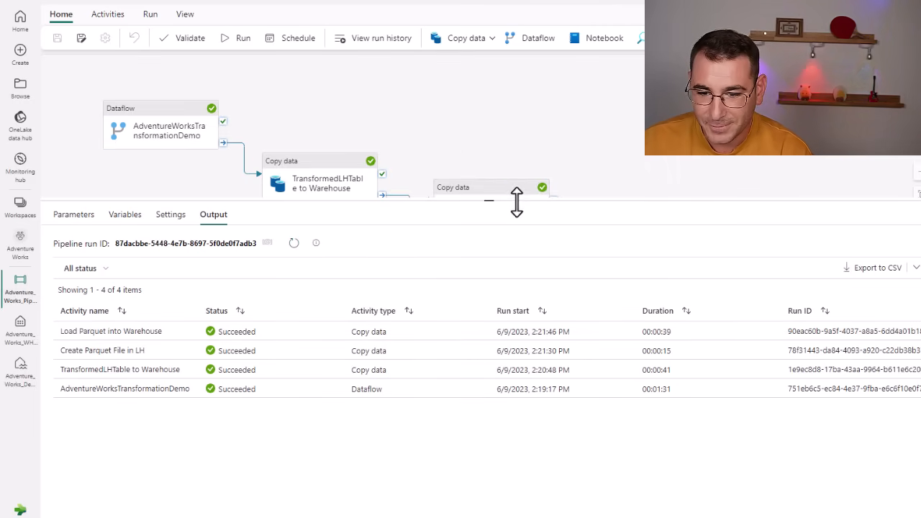
left_click_drag(518, 199, 518, 341)
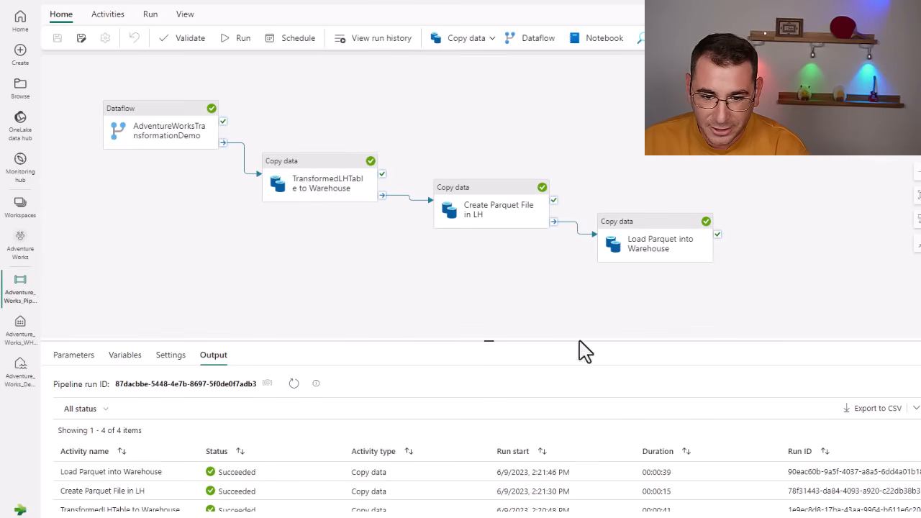
left_click_drag(535, 324, 532, 303)
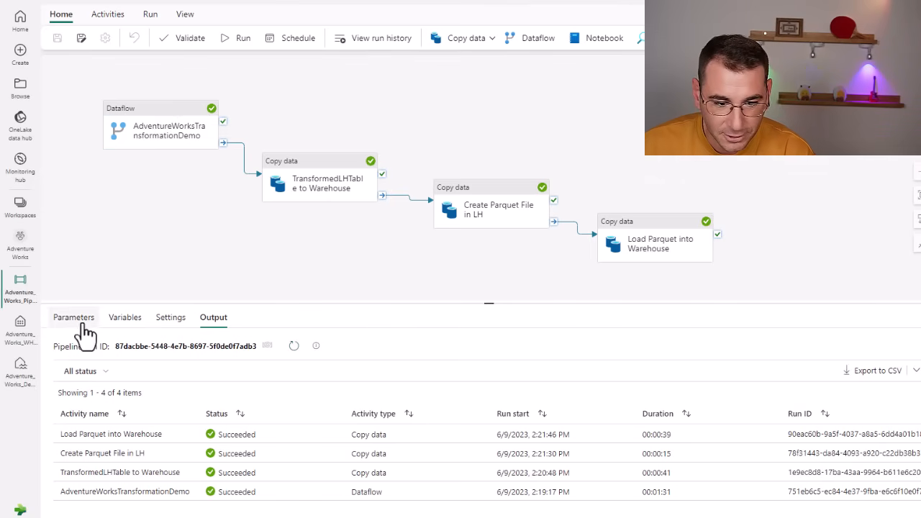
Inspect the Files folder of the Adventure_Works_Demo lakehouse for the Parquet file and switch to the Adventure Works warehouse
left_click(18, 380)
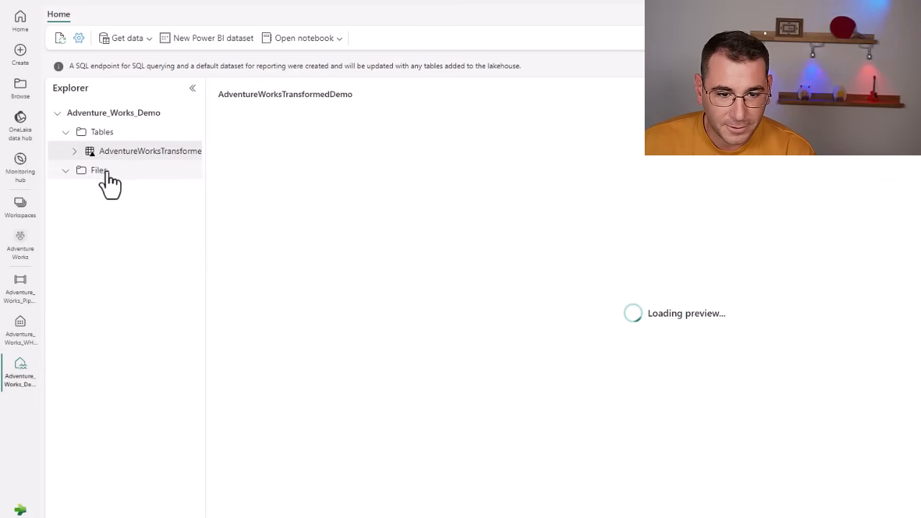
left_click(100, 171)
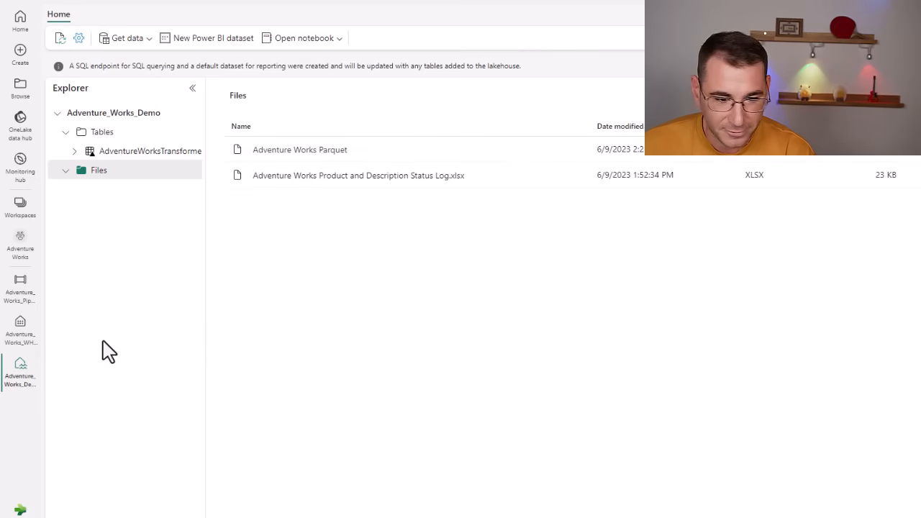
left_click(11, 338)
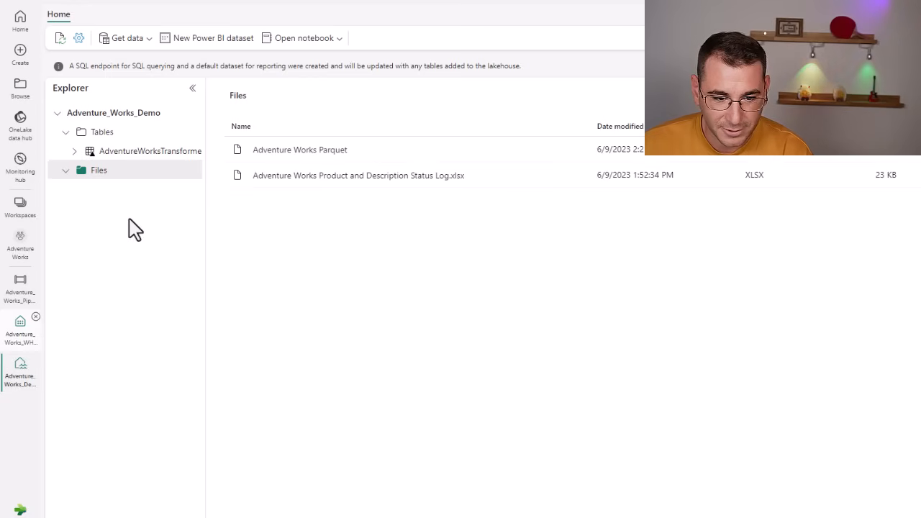